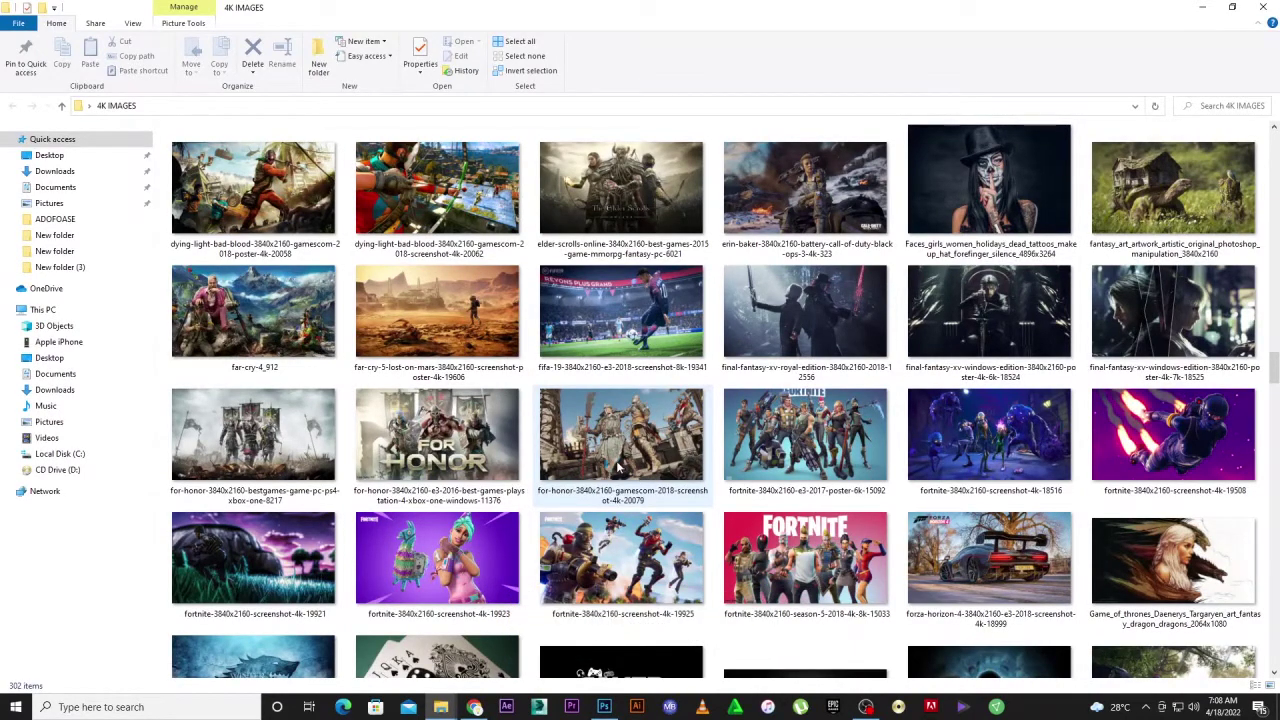
- Open god-of-war-3840x2160-kratos-ps4-11593.jpg from the 4K IMAGES folder in Photos
{"action": "scroll", "coordinate": [617, 480], "scroll_direction": "down", "scroll_amount": 5}
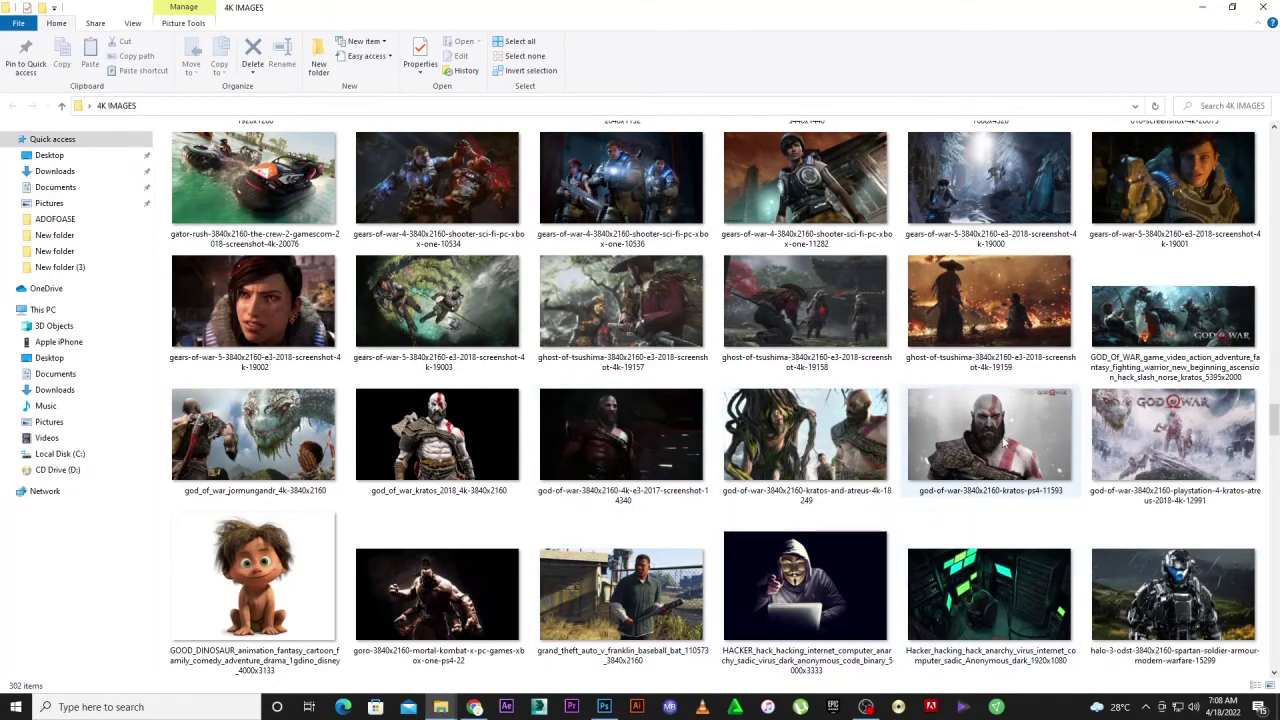
{"action": "double_click", "coordinate": [968, 437]}
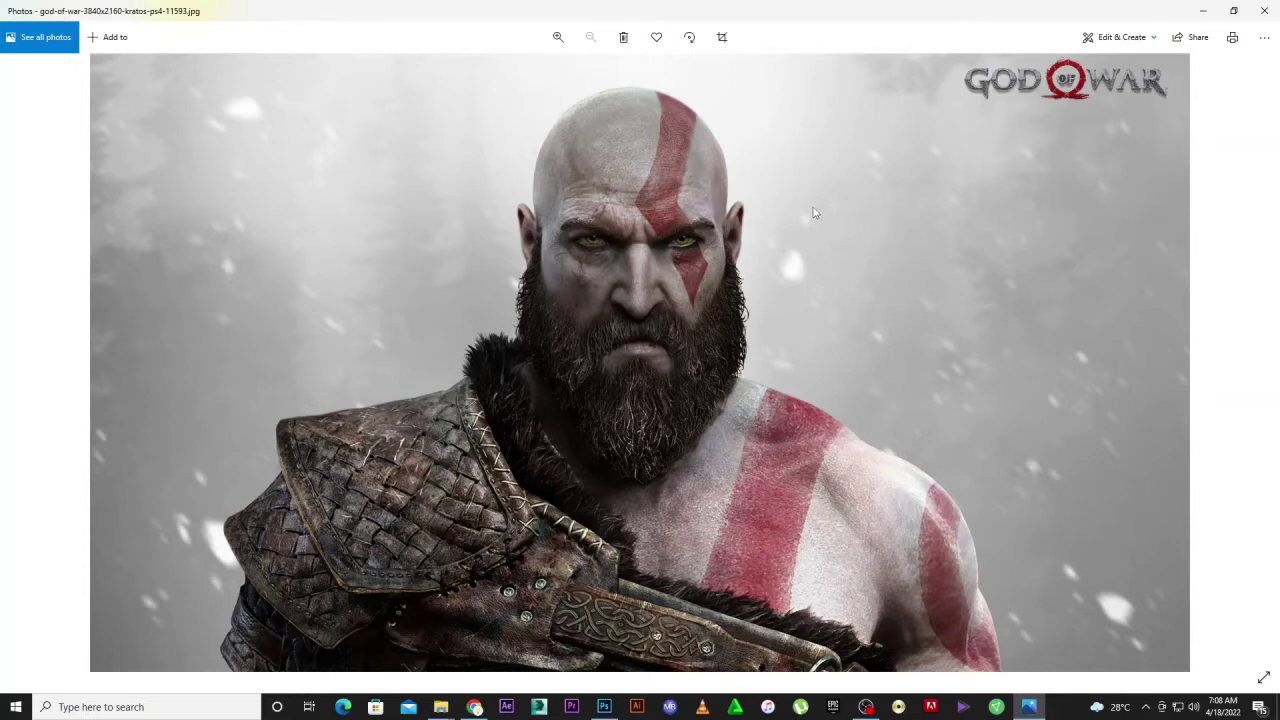
- Close the Photos viewer showing the Kratos image
{"action": "left_click", "coordinate": [1264, 12]}
- Bring Photoshop forward and check the File menu without running any command
{"action": "left_click", "coordinate": [604, 707]}
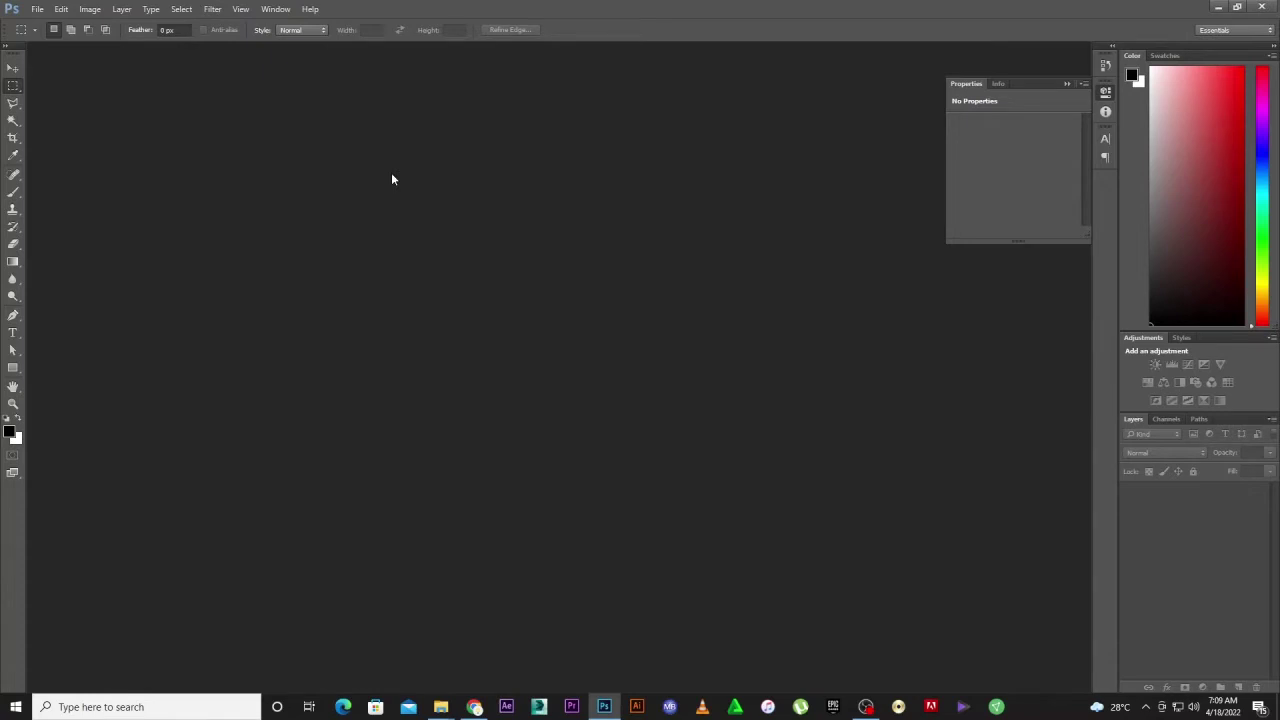
{"action": "left_click", "coordinate": [37, 10]}
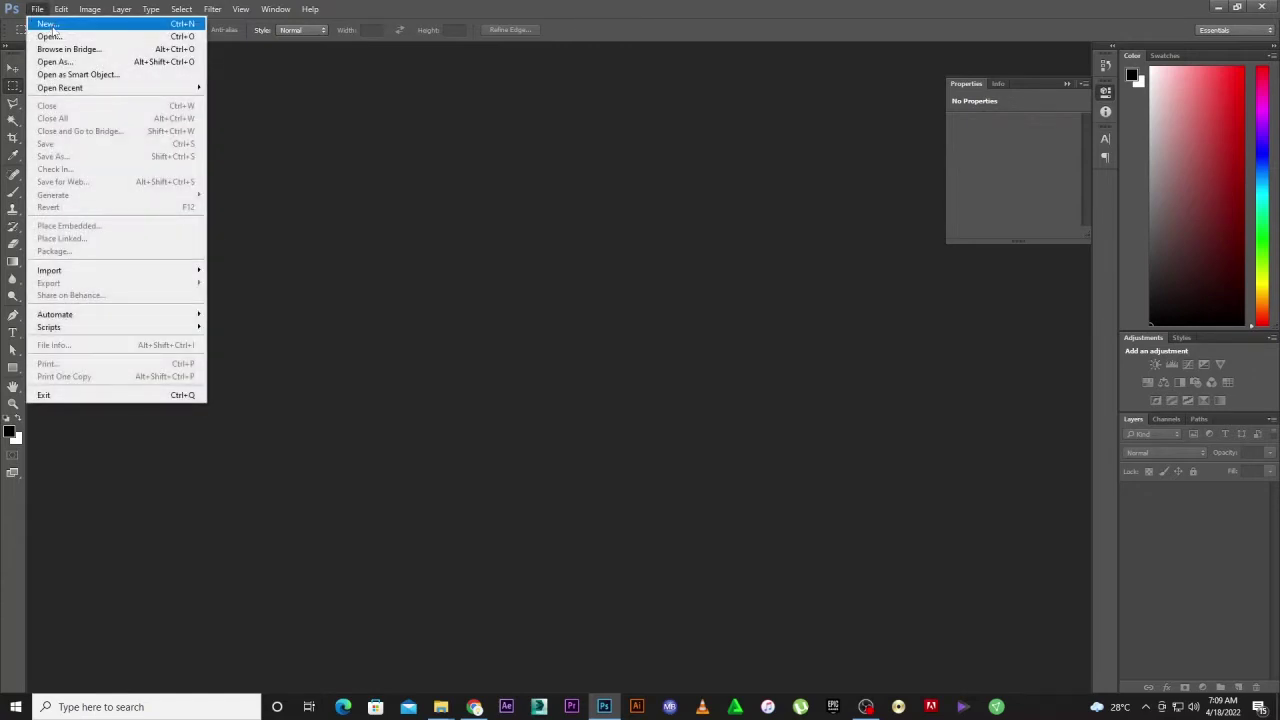
{"action": "left_click", "coordinate": [357, 17]}
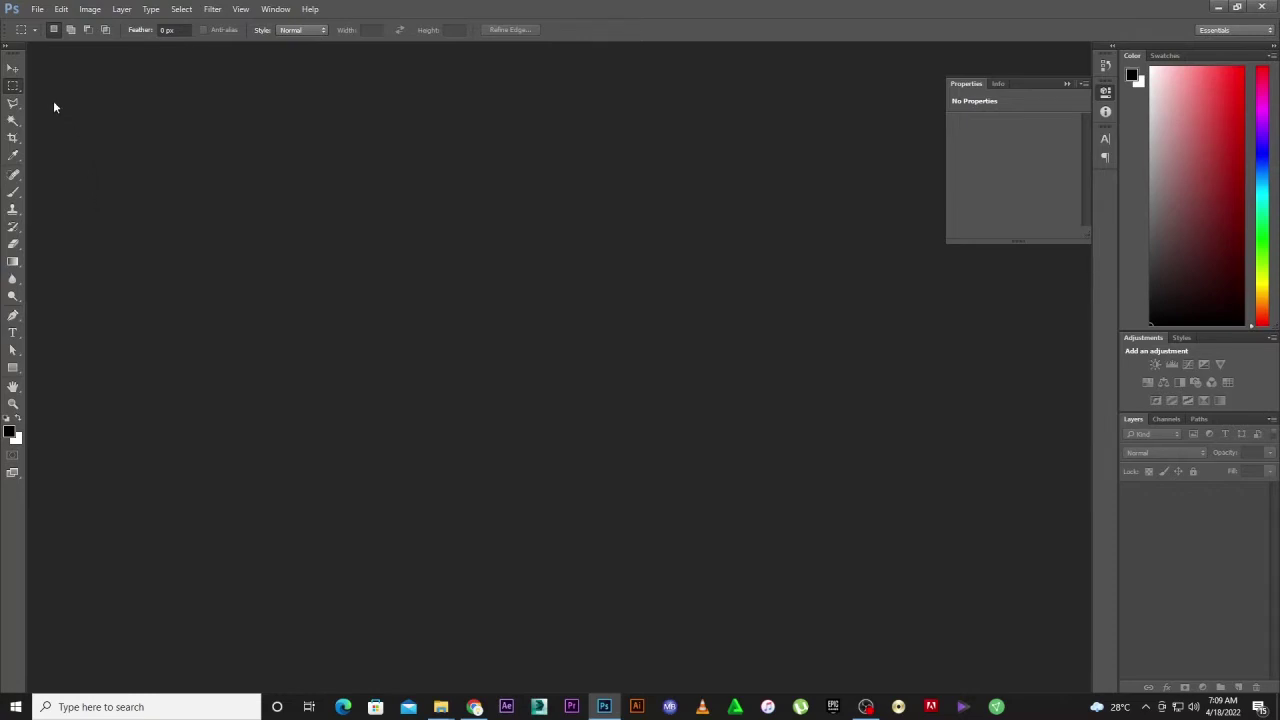
- Create a new document 'Sin1 wall art', 50 × 30 inches at 150 pixels/inch
{"action": "left_click", "coordinate": [37, 9]}
{"action": "left_click", "coordinate": [50, 22]}
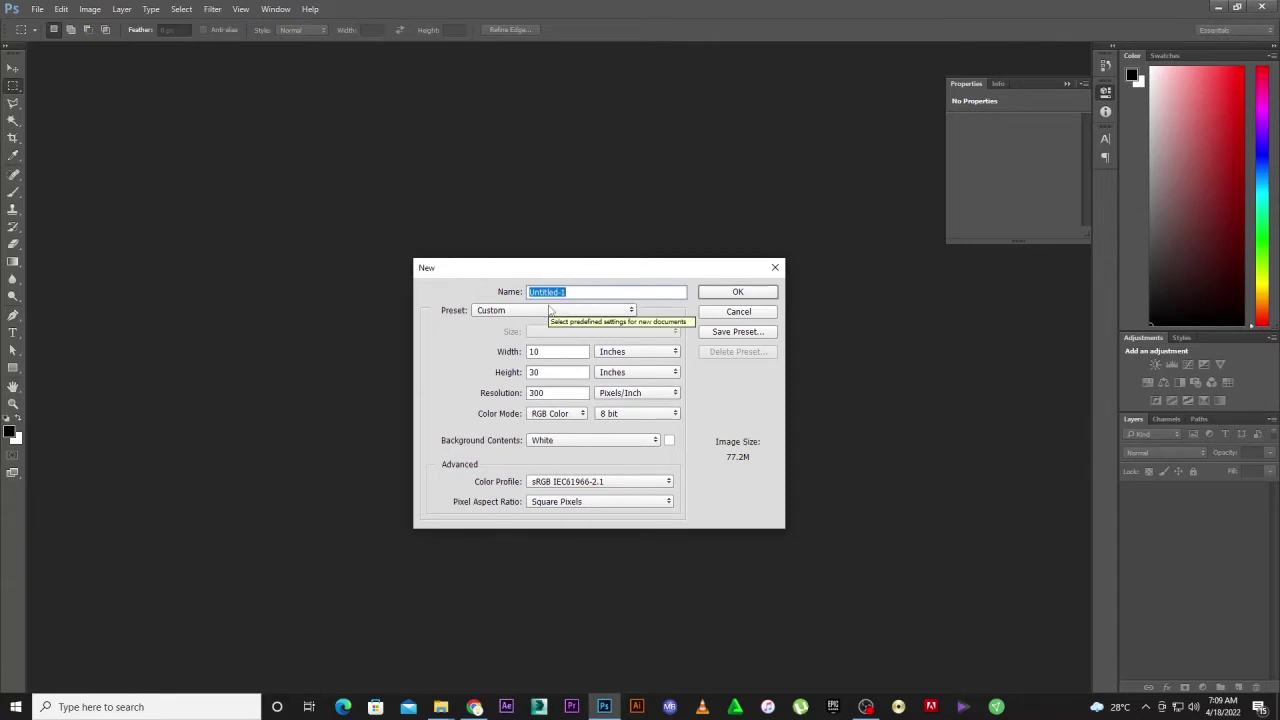
{"action": "type", "text": "S"}
{"action": "type", "text": "in"}
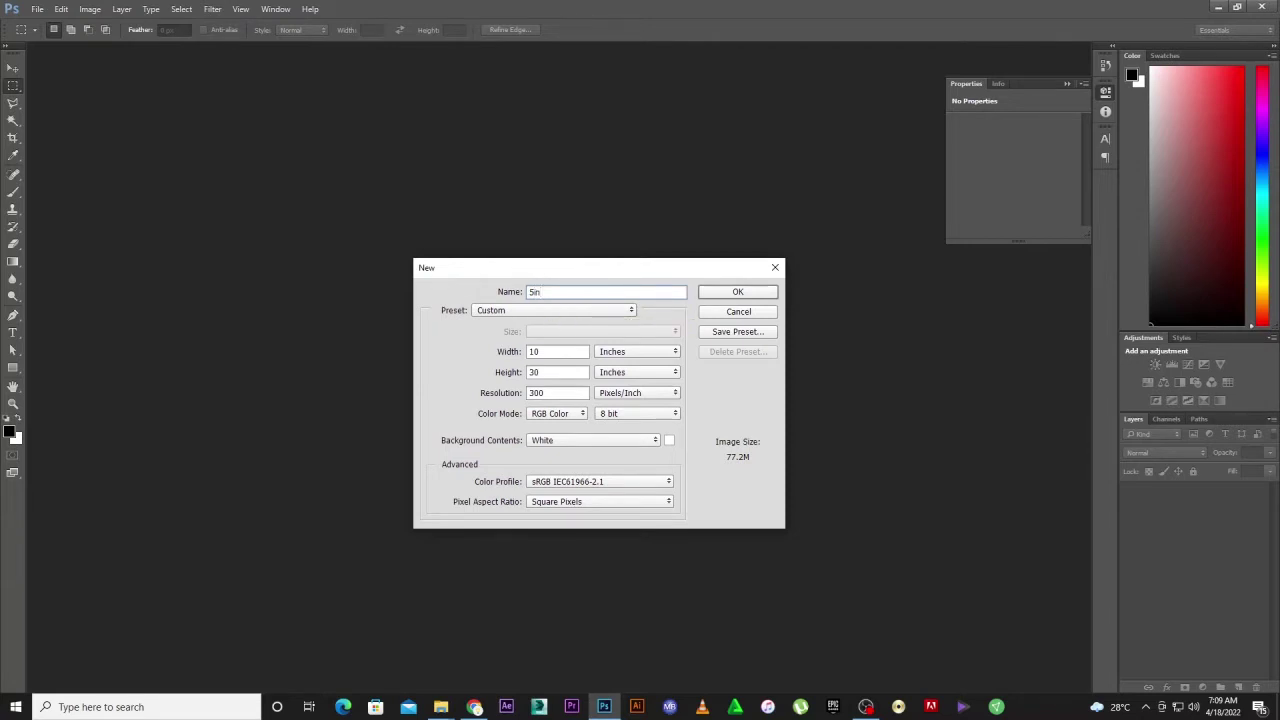
{"action": "type", "text": "1 wall art"}
{"action": "double_click", "coordinate": [555, 350]}
{"action": "type", "text": "50"}
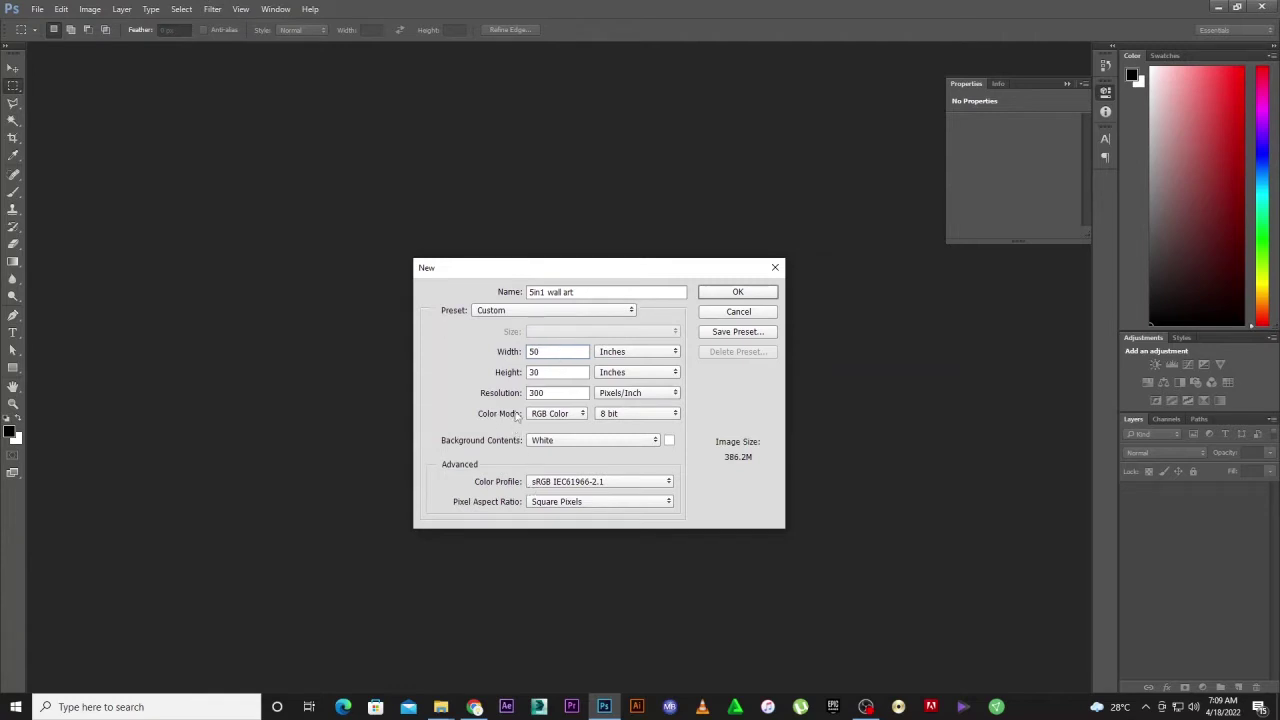
{"action": "double_click", "coordinate": [545, 372]}
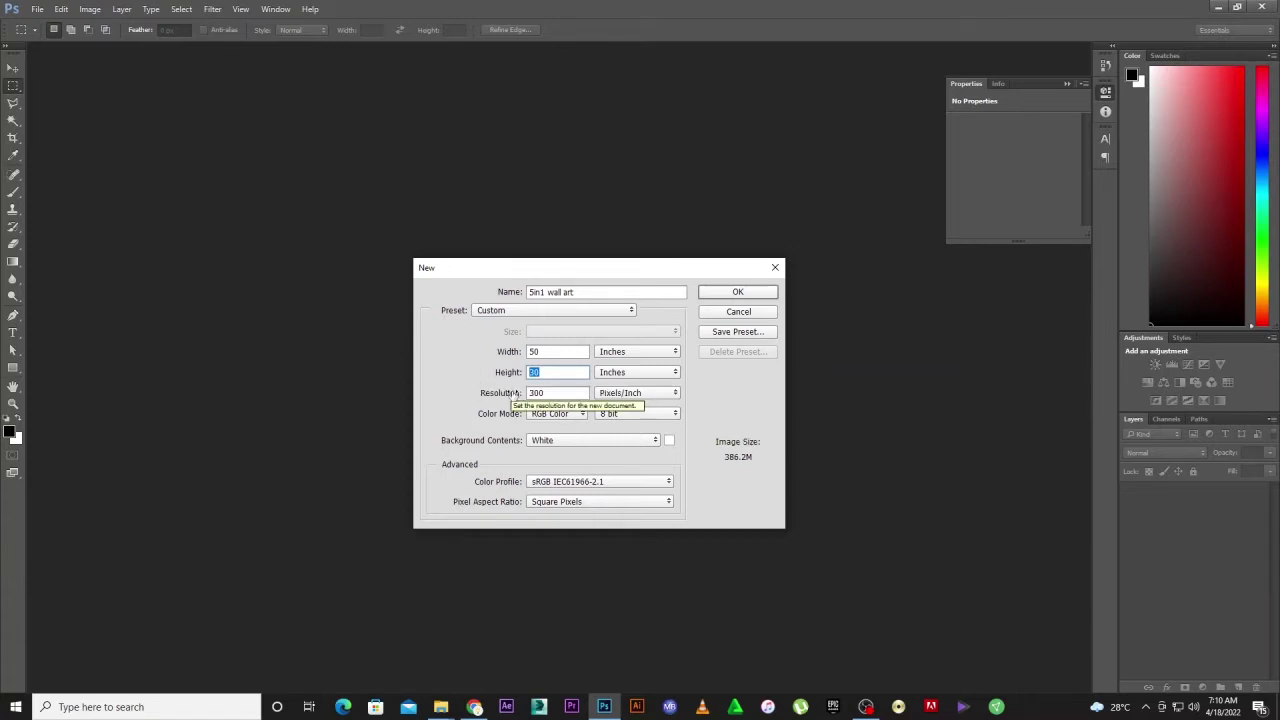
{"action": "type", "text": "30"}
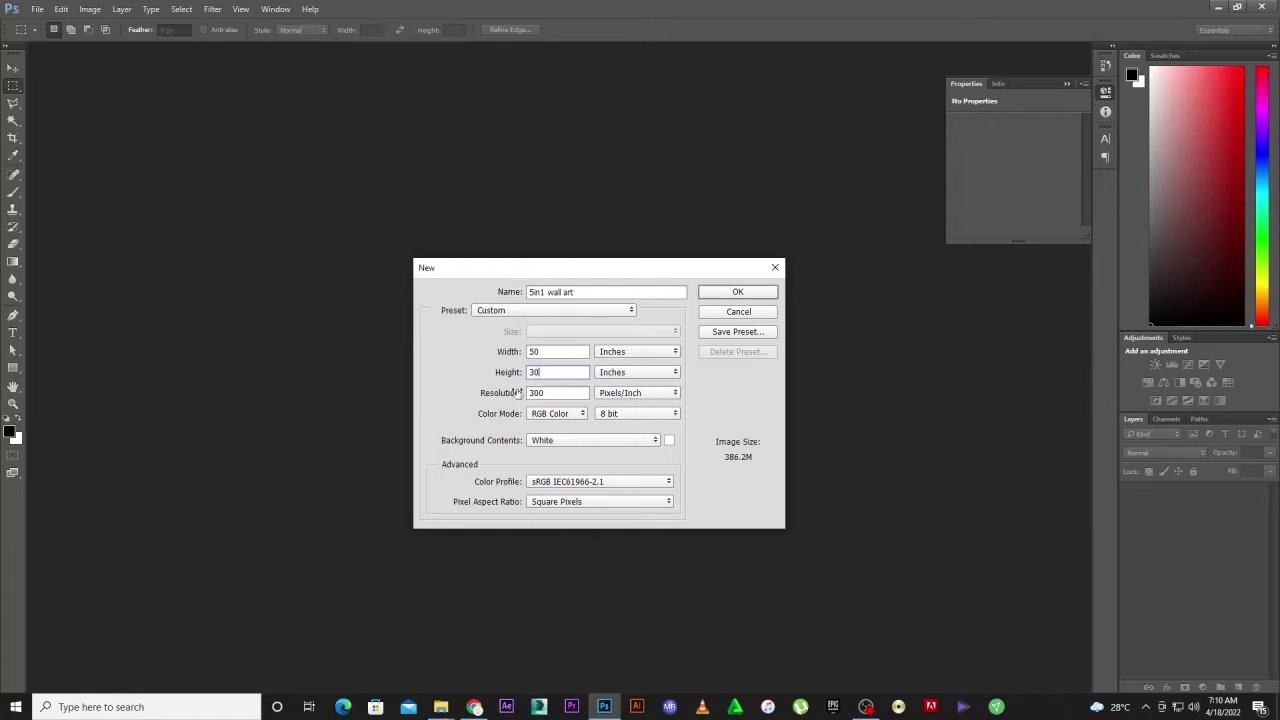
{"action": "key", "text": "Tab"}
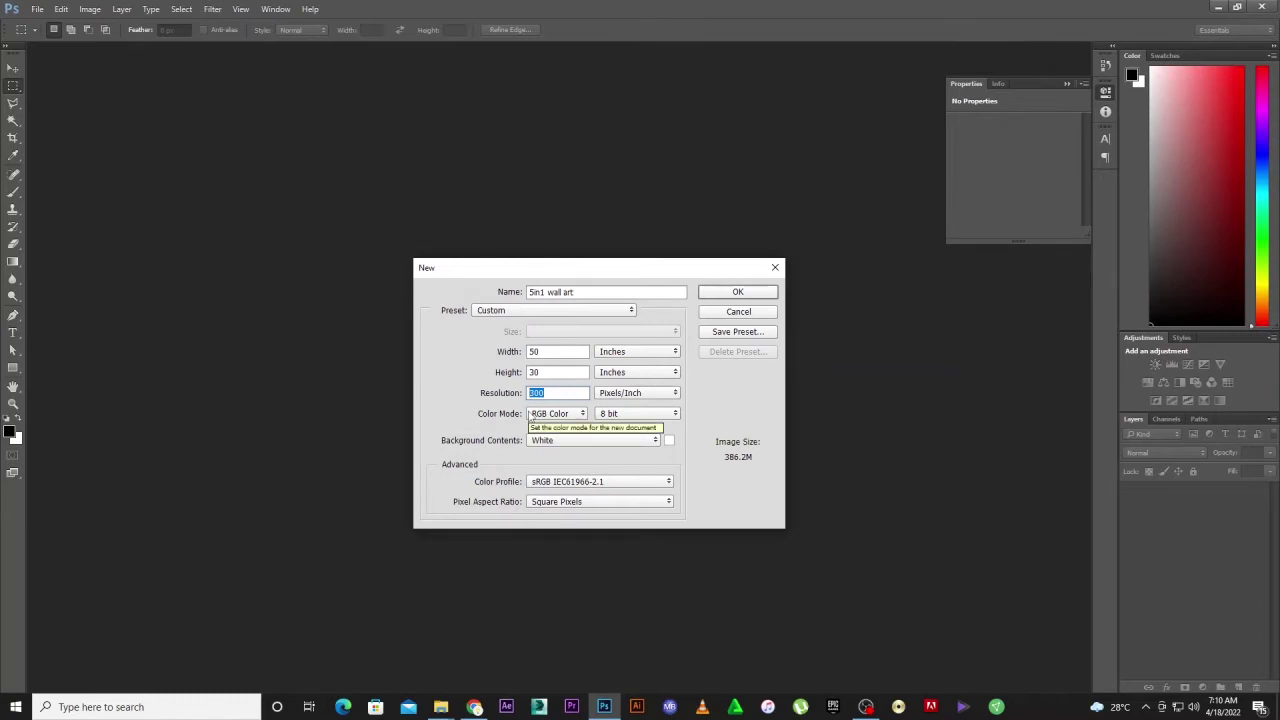
{"action": "type", "text": "150"}
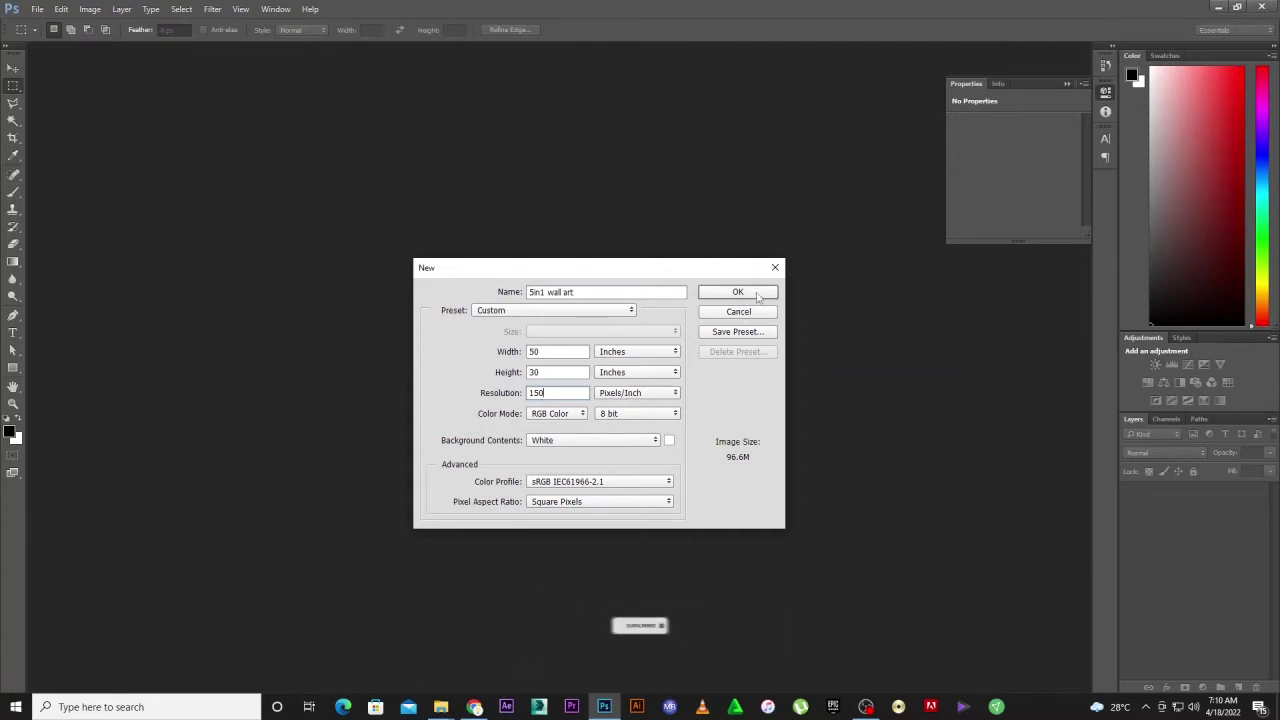
{"action": "left_click", "coordinate": [738, 292]}
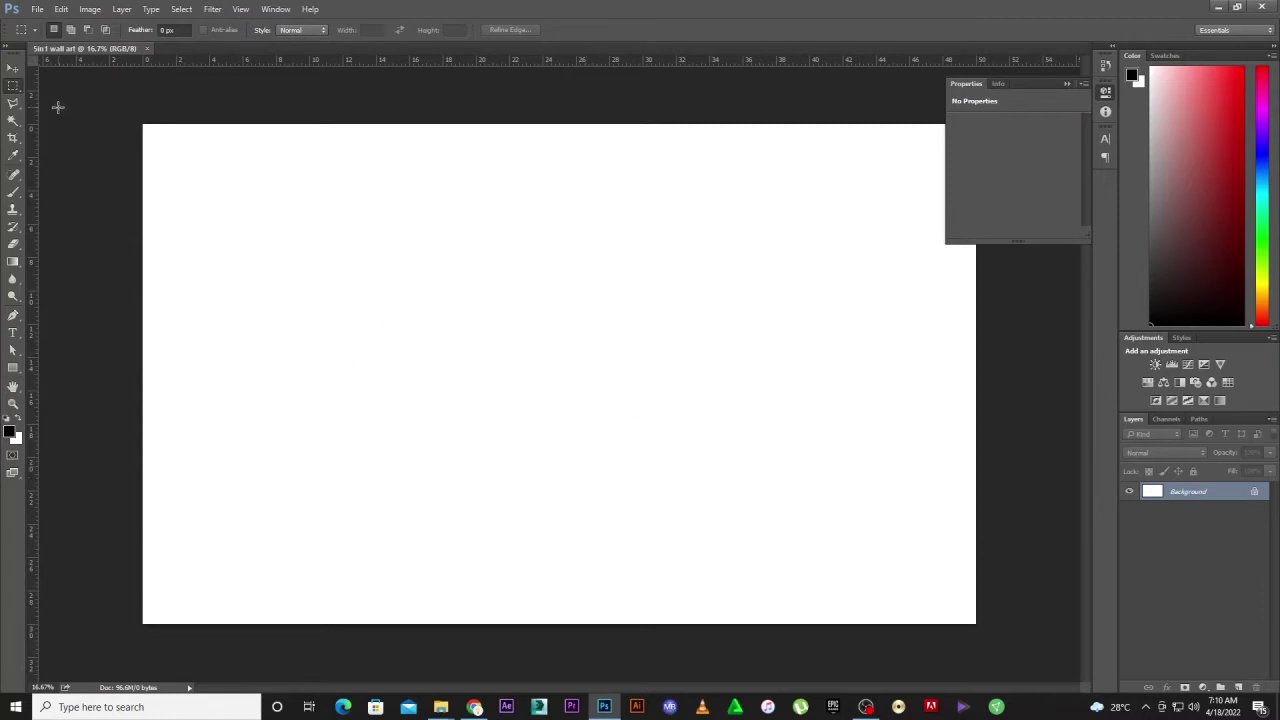
{"action": "left_click", "coordinate": [13, 68]}
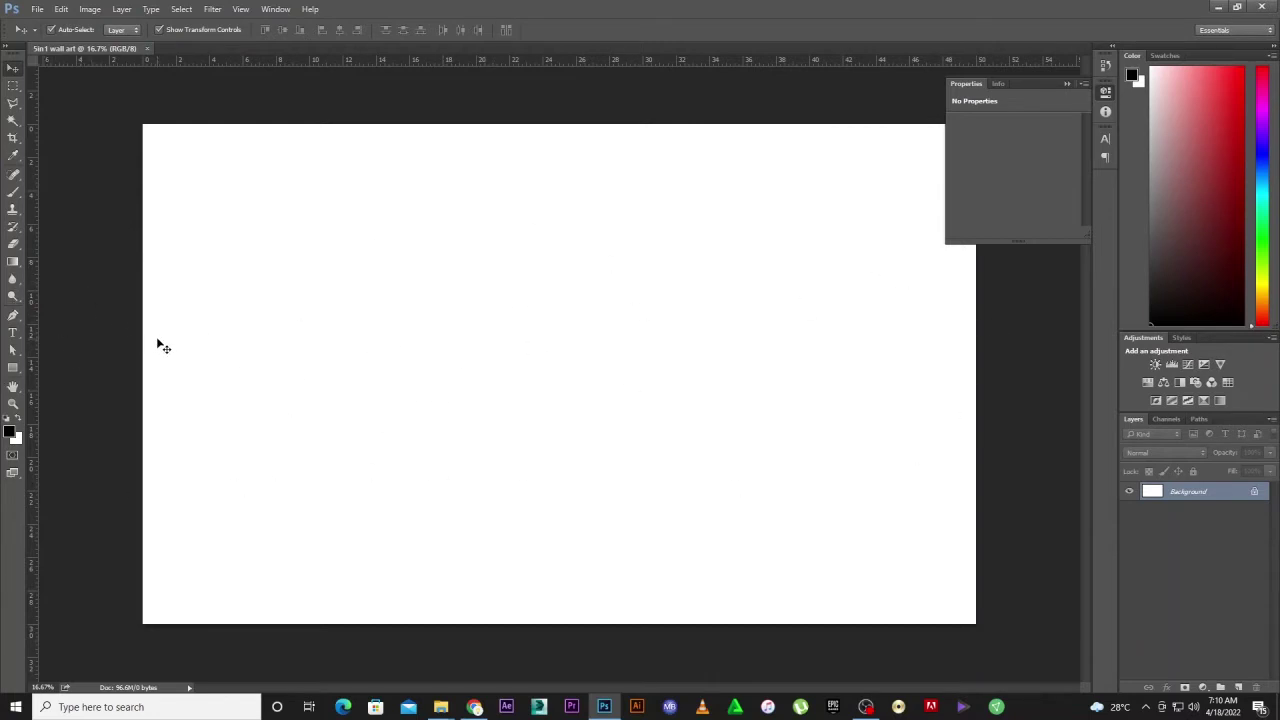
{"action": "key", "text": "b"}
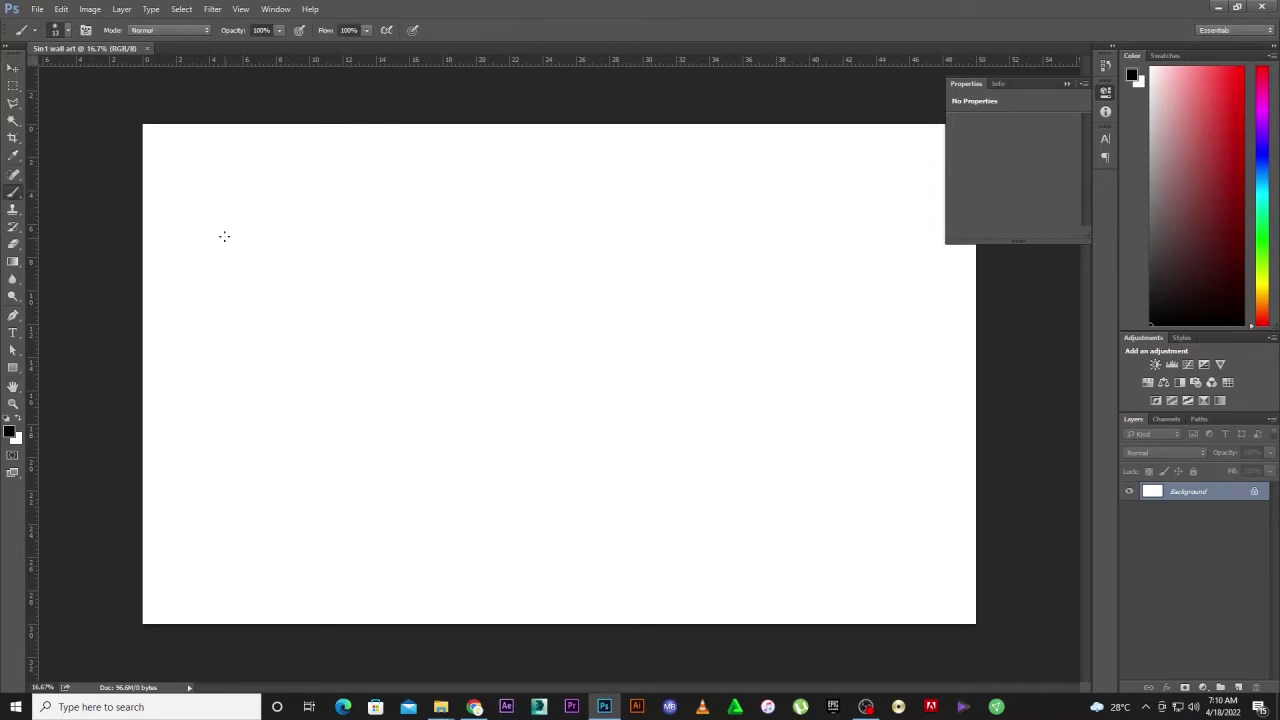
{"action": "mouse_move", "coordinate": [240, 216]}
{"action": "left_mouse_down"}
{"action": "mouse_move", "coordinate": [240, 471]}
{"action": "mouse_move", "coordinate": [334, 469]}
{"action": "mouse_move", "coordinate": [329, 243]}
{"action": "mouse_move", "coordinate": [260, 203]}
{"action": "mouse_move", "coordinate": [245, 222]}
{"action": "left_mouse_up"}
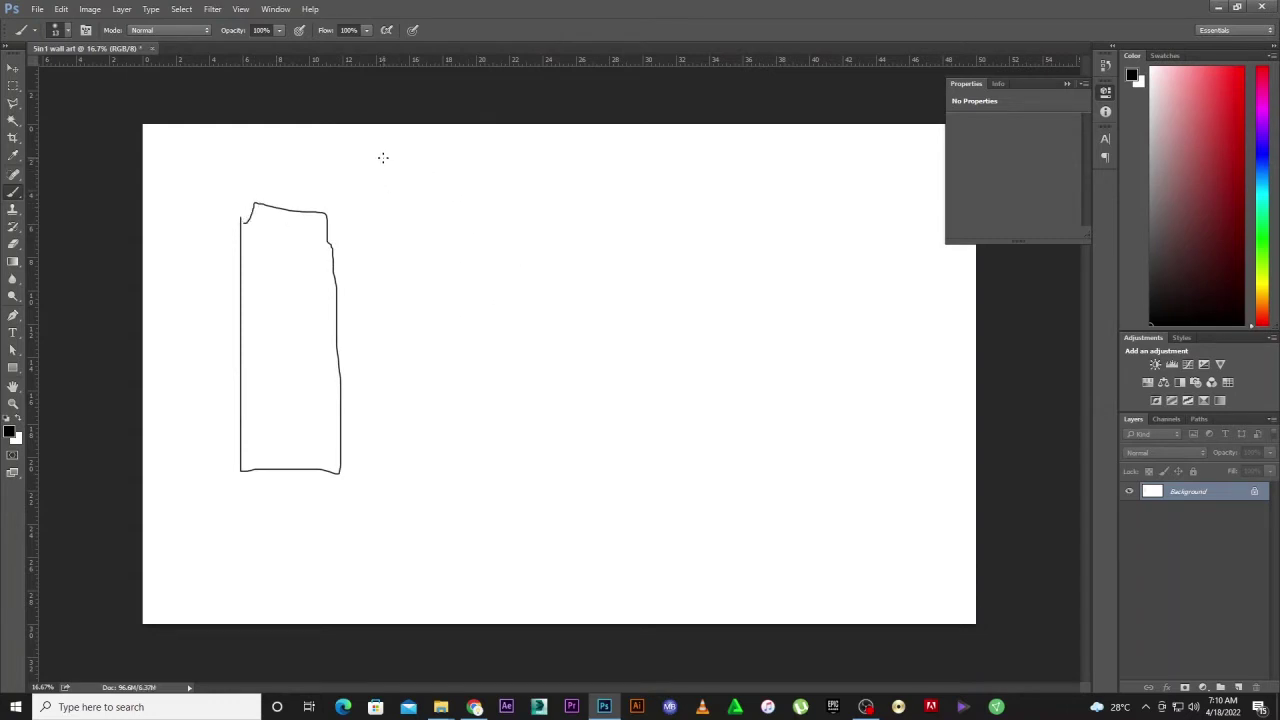
{"action": "mouse_move", "coordinate": [382, 158]}
{"action": "left_mouse_down"}
{"action": "mouse_move", "coordinate": [380, 516]}
{"action": "mouse_move", "coordinate": [494, 528]}
{"action": "mouse_move", "coordinate": [457, 220]}
{"action": "mouse_move", "coordinate": [464, 181]}
{"action": "mouse_move", "coordinate": [432, 159]}
{"action": "mouse_move", "coordinate": [388, 163]}
{"action": "left_mouse_up"}
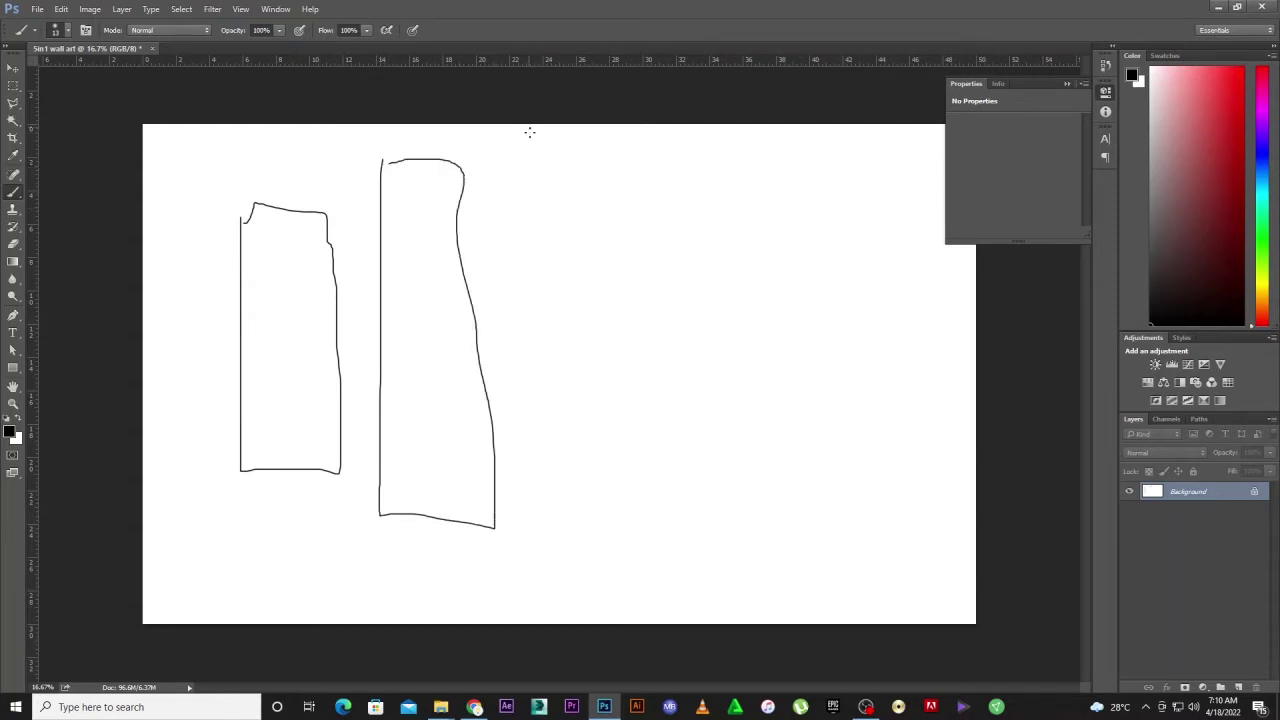
{"action": "mouse_move", "coordinate": [530, 131]}
{"action": "left_mouse_down"}
{"action": "mouse_move", "coordinate": [555, 614]}
{"action": "mouse_move", "coordinate": [610, 632]}
{"action": "mouse_move", "coordinate": [625, 530]}
{"action": "left_mouse_up"}
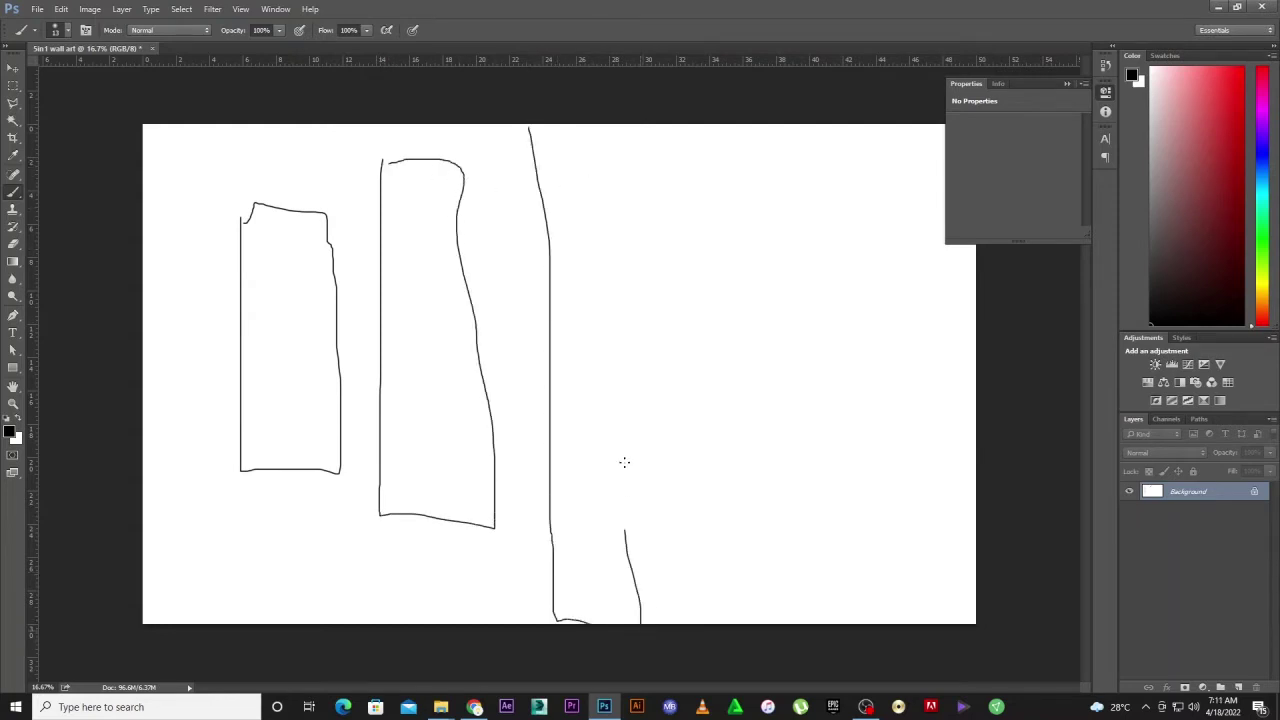
{"action": "mouse_move", "coordinate": [624, 462]}
{"action": "left_mouse_down"}
{"action": "mouse_move", "coordinate": [623, 151]}
{"action": "mouse_move", "coordinate": [612, 130]}
{"action": "mouse_move", "coordinate": [533, 130]}
{"action": "left_mouse_up"}
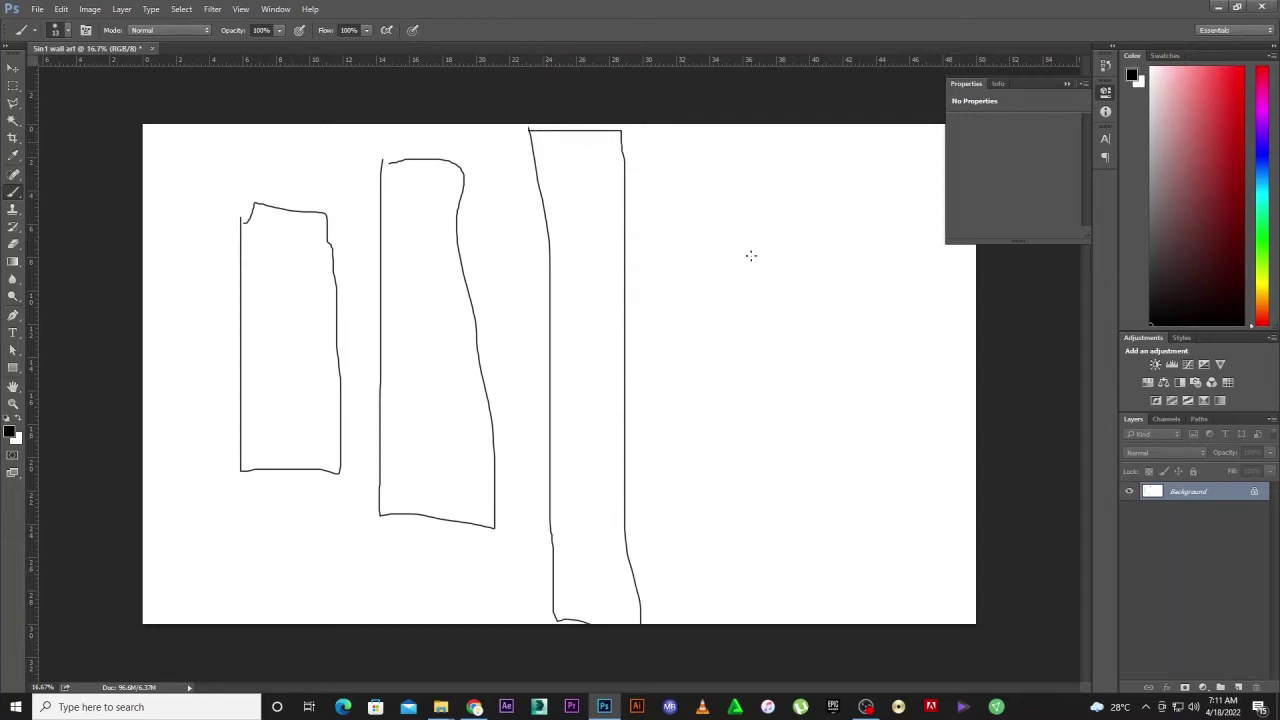
{"action": "mouse_move", "coordinate": [665, 167]}
{"action": "left_mouse_down"}
{"action": "mouse_move", "coordinate": [685, 566]}
{"action": "mouse_move", "coordinate": [774, 566]}
{"action": "mouse_move", "coordinate": [721, 235]}
{"action": "mouse_move", "coordinate": [695, 163]}
{"action": "mouse_move", "coordinate": [662, 170]}
{"action": "left_mouse_up"}
{"action": "mouse_move", "coordinate": [798, 213]}
{"action": "left_mouse_down"}
{"action": "mouse_move", "coordinate": [827, 542]}
{"action": "mouse_move", "coordinate": [919, 538]}
{"action": "mouse_move", "coordinate": [924, 332]}
{"action": "mouse_move", "coordinate": [907, 200]}
{"action": "mouse_move", "coordinate": [797, 211]}
{"action": "left_mouse_up"}
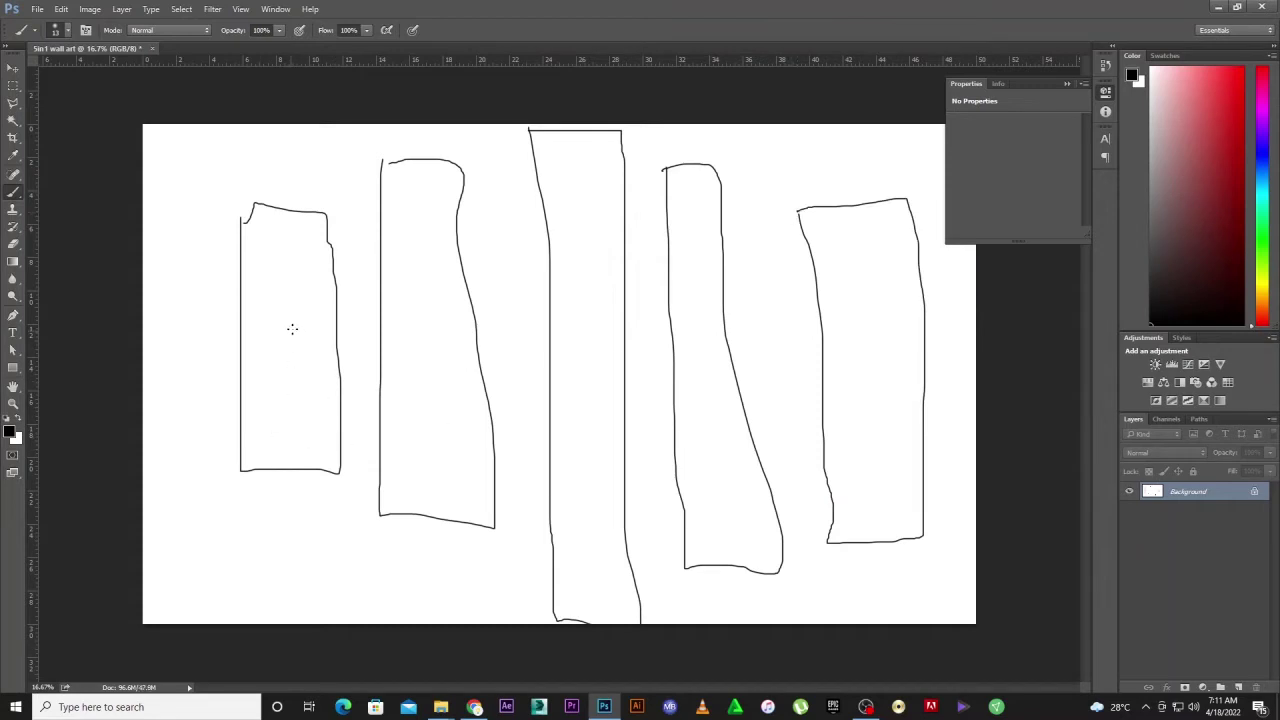
{"action": "left_click_drag", "start_coordinate": [586, 316], "coordinate": [606, 366]}
{"action": "left_click_drag", "start_coordinate": [699, 333], "coordinate": [714, 366]}
{"action": "mouse_move", "coordinate": [407, 292]}
{"action": "left_mouse_down"}
{"action": "mouse_move", "coordinate": [431, 319]}
{"action": "mouse_move", "coordinate": [407, 346]}
{"action": "left_mouse_up"}
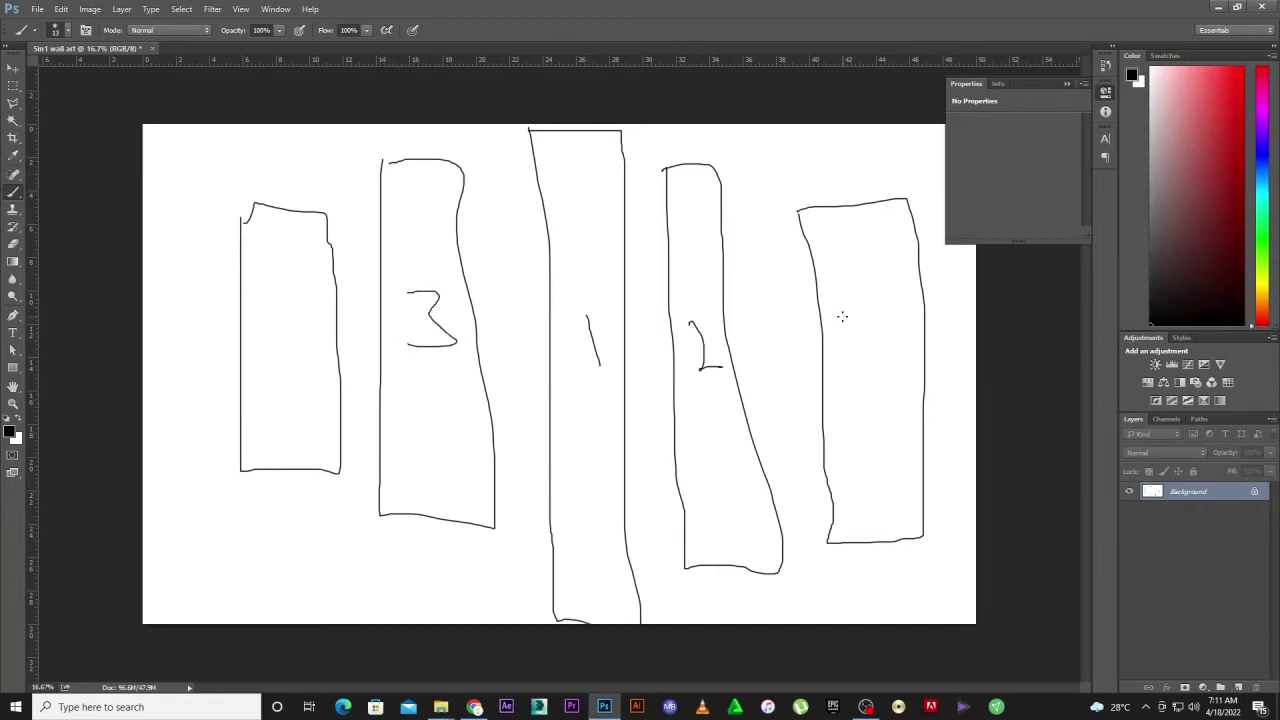
{"action": "mouse_move", "coordinate": [844, 332]}
{"action": "left_mouse_down"}
{"action": "mouse_move", "coordinate": [888, 346]}
{"action": "mouse_move", "coordinate": [871, 368]}
{"action": "left_mouse_up"}
{"action": "mouse_move", "coordinate": [277, 302]}
{"action": "left_mouse_down"}
{"action": "mouse_move", "coordinate": [302, 334]}
{"action": "mouse_move", "coordinate": [278, 348]}
{"action": "left_mouse_up"}
{"action": "key", "text": "ctrl+z"}
{"action": "key", "text": "ctrl+z"}
{"action": "key", "text": "ctrl+z"}
{"action": "key", "text": "ctrl+z"}
{"action": "key", "text": "ctrl+z"}
{"action": "key", "text": "ctrl+alt+z"}
{"action": "key", "text": "ctrl+alt+z"}
{"action": "key", "text": "ctrl+alt+z"}
{"action": "key", "text": "ctrl+alt+z"}
{"action": "key", "text": "ctrl+alt+z"}
{"action": "key", "text": "ctrl+alt+z"}
{"action": "key", "text": "ctrl+alt+z"}
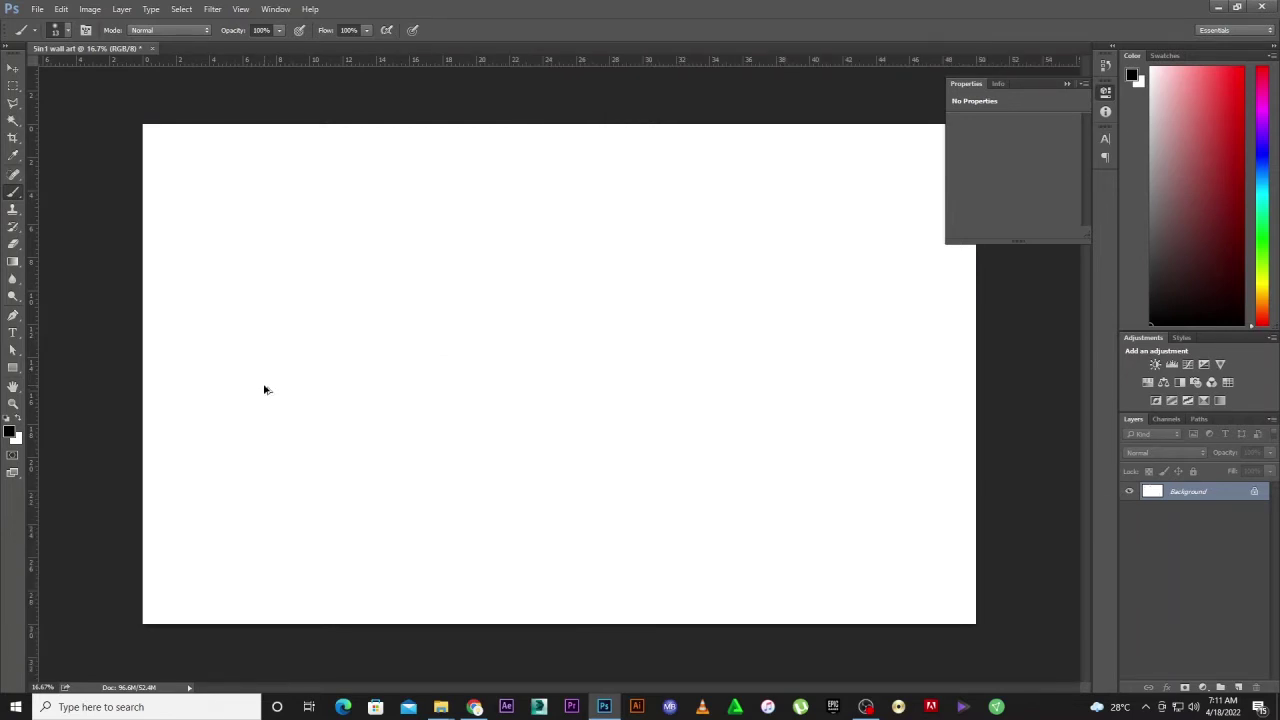
- With the Move tool, drag guides from the rulers to the top, left, right and bottom canvas edges
{"action": "left_click", "coordinate": [13, 67]}
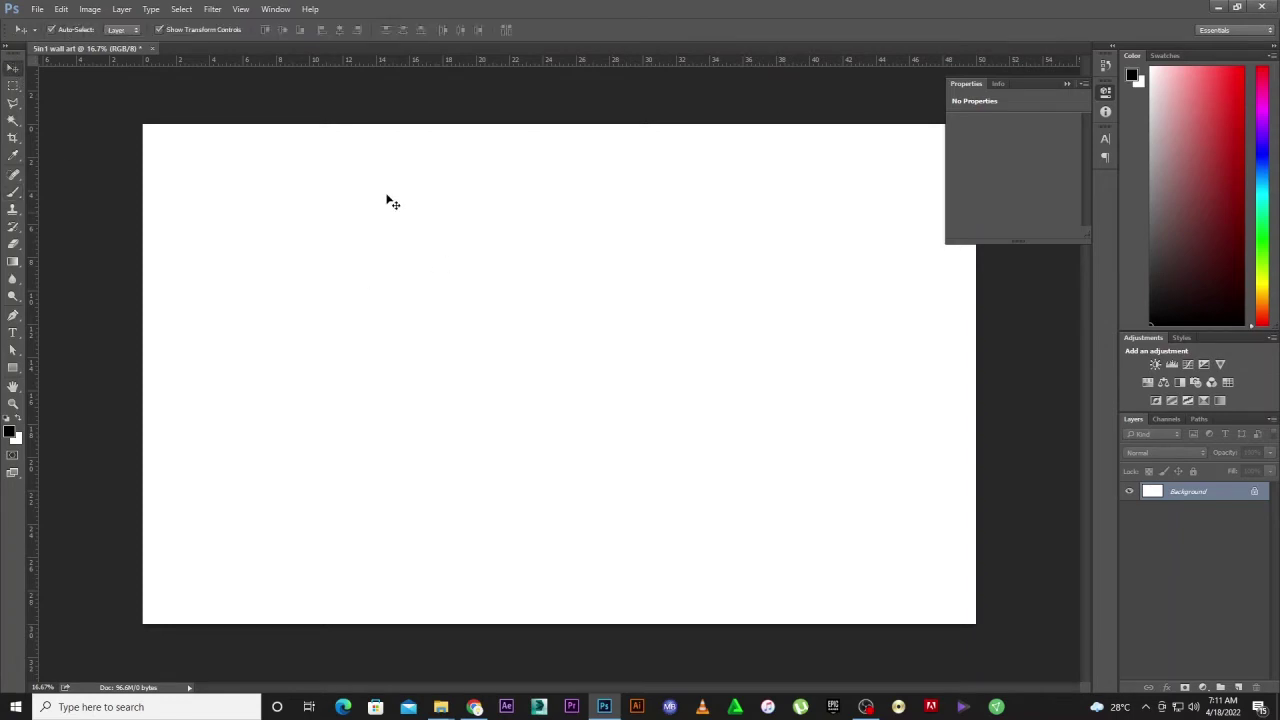
{"action": "left_click_drag", "start_coordinate": [302, 60], "coordinate": [296, 121]}
{"action": "left_click_drag", "start_coordinate": [30, 575], "coordinate": [142, 568]}
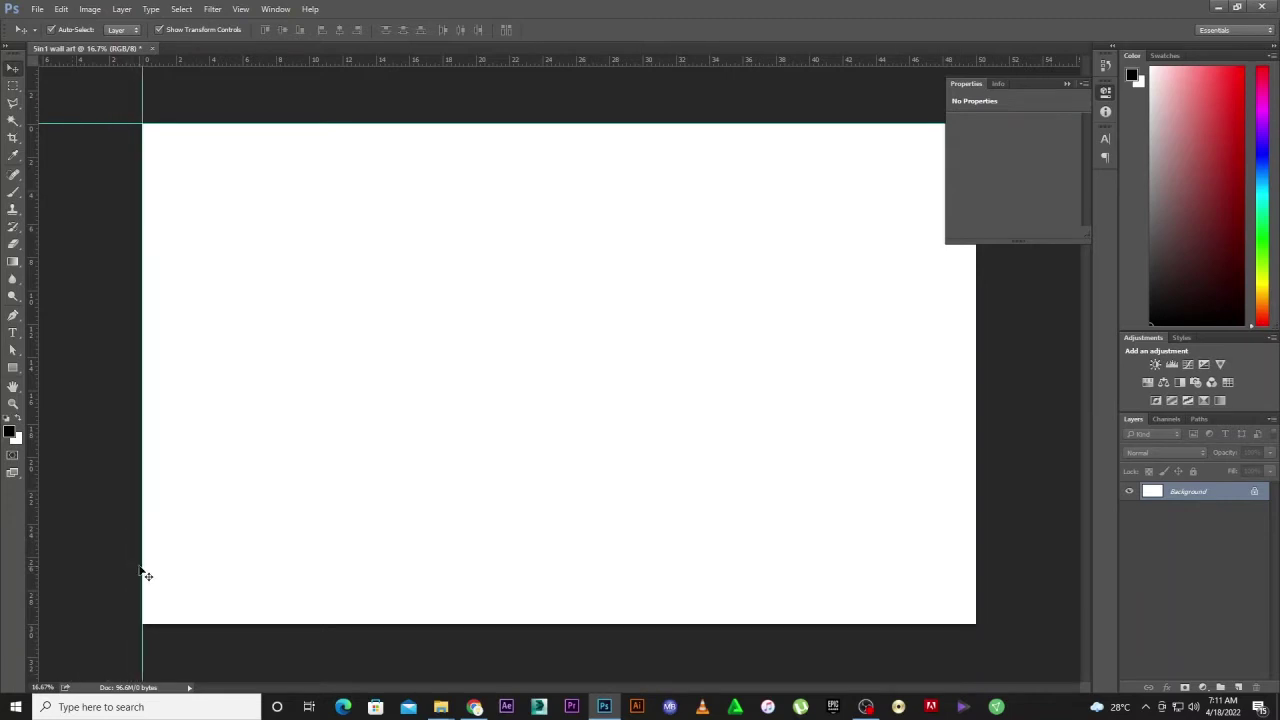
{"action": "left_click_drag", "start_coordinate": [34, 500], "coordinate": [975, 572]}
{"action": "left_click_drag", "start_coordinate": [706, 58], "coordinate": [697, 624]}
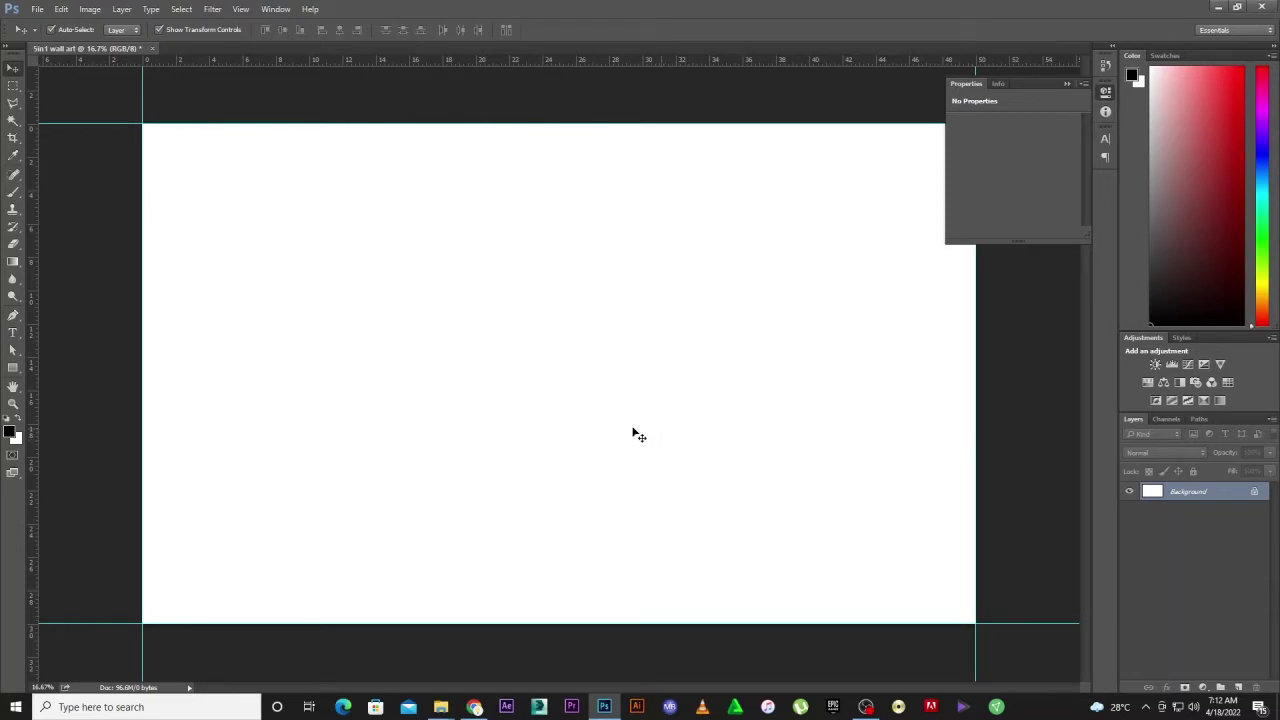
- Create a new 10 × 30 inch document named MIDDLE
{"action": "left_click", "coordinate": [38, 10]}
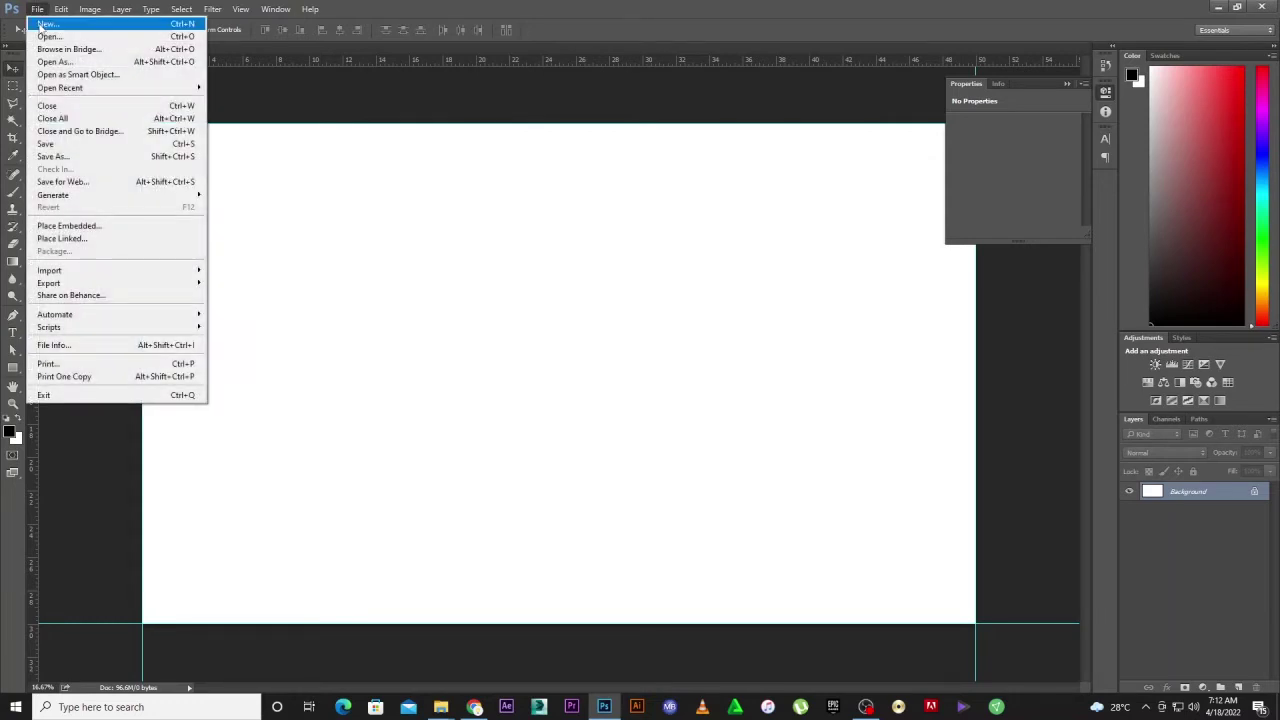
{"action": "left_click", "coordinate": [47, 23]}
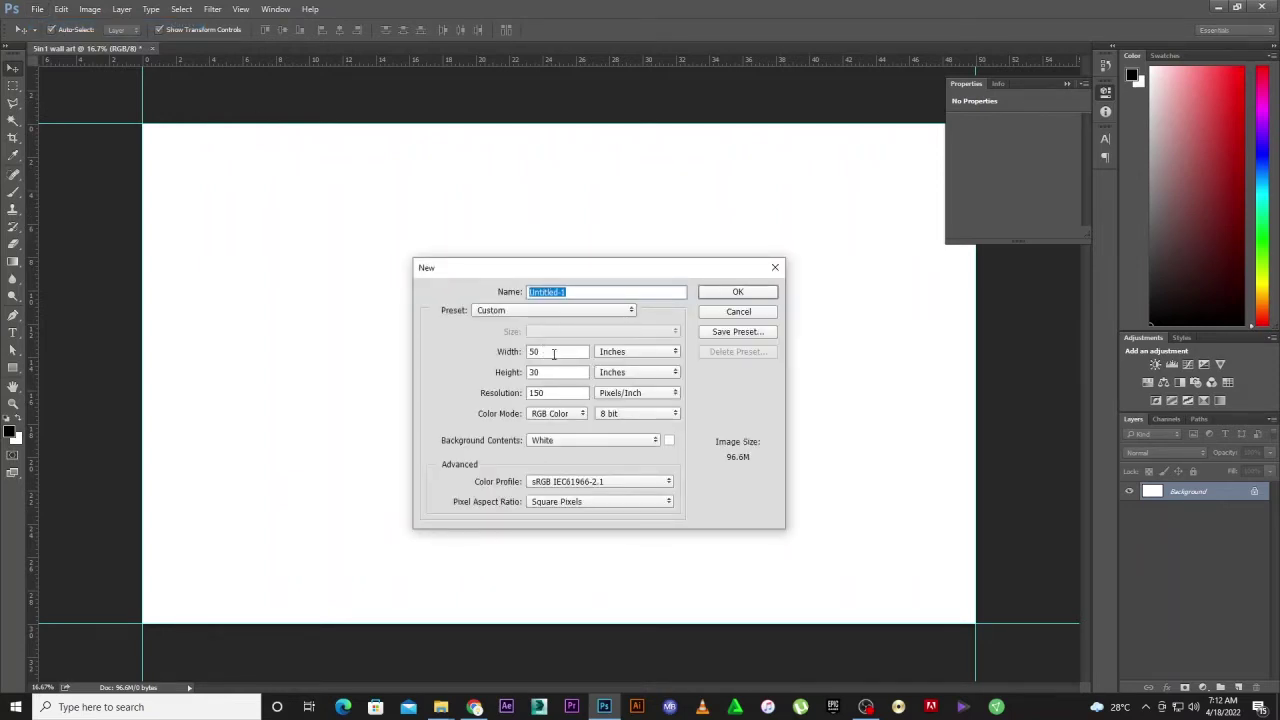
{"action": "double_click", "coordinate": [553, 354]}
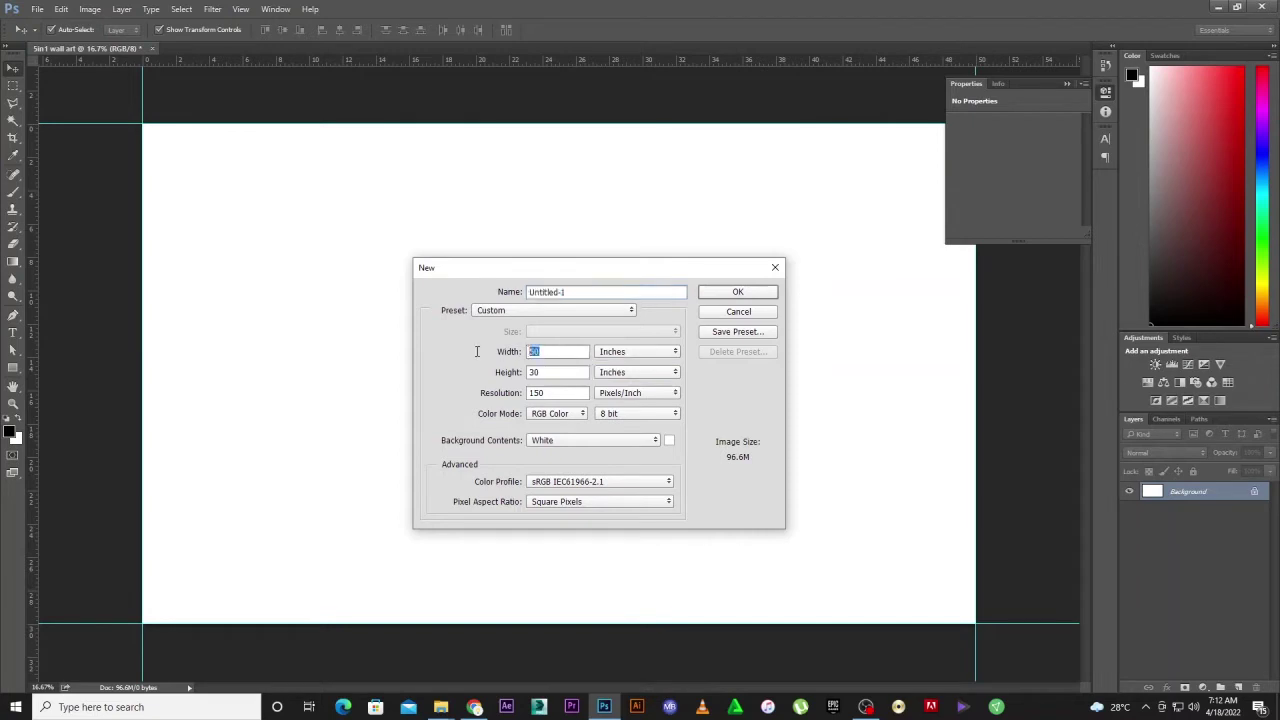
{"action": "type", "text": "1"}
{"action": "left_click", "coordinate": [584, 294]}
{"action": "type", "text": "MIDDLE"}
{"action": "left_click", "coordinate": [739, 293]}
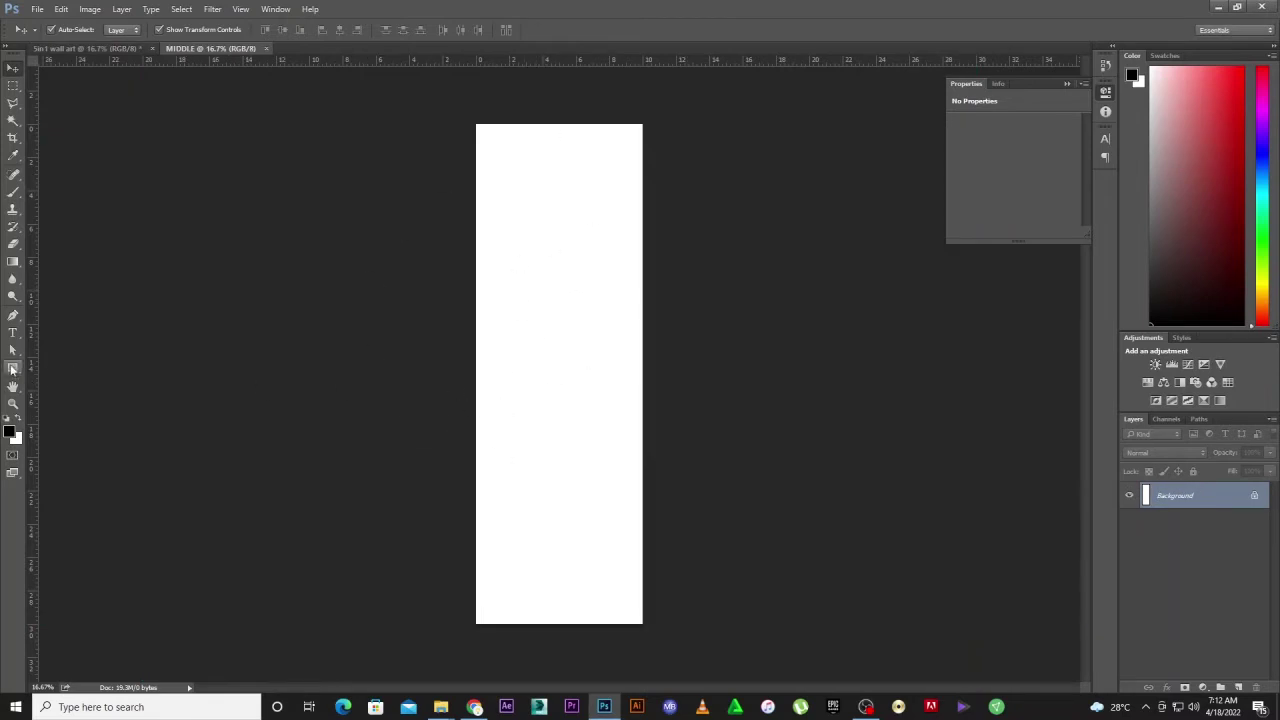
- Draw a red rectangle and transform its corners to fill the MIDDLE canvas at 1500 × 4500 px
{"action": "left_click", "coordinate": [14, 369]}
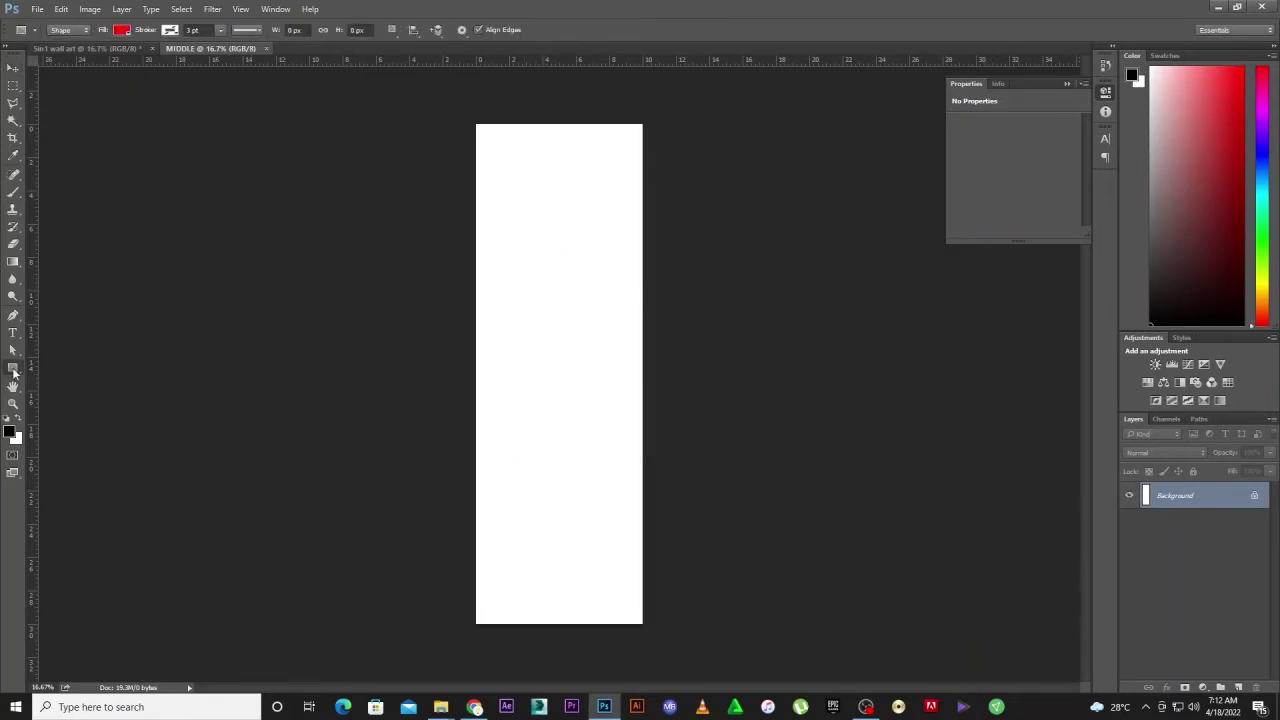
{"action": "left_click", "coordinate": [14, 371]}
{"action": "left_click", "coordinate": [75, 365]}
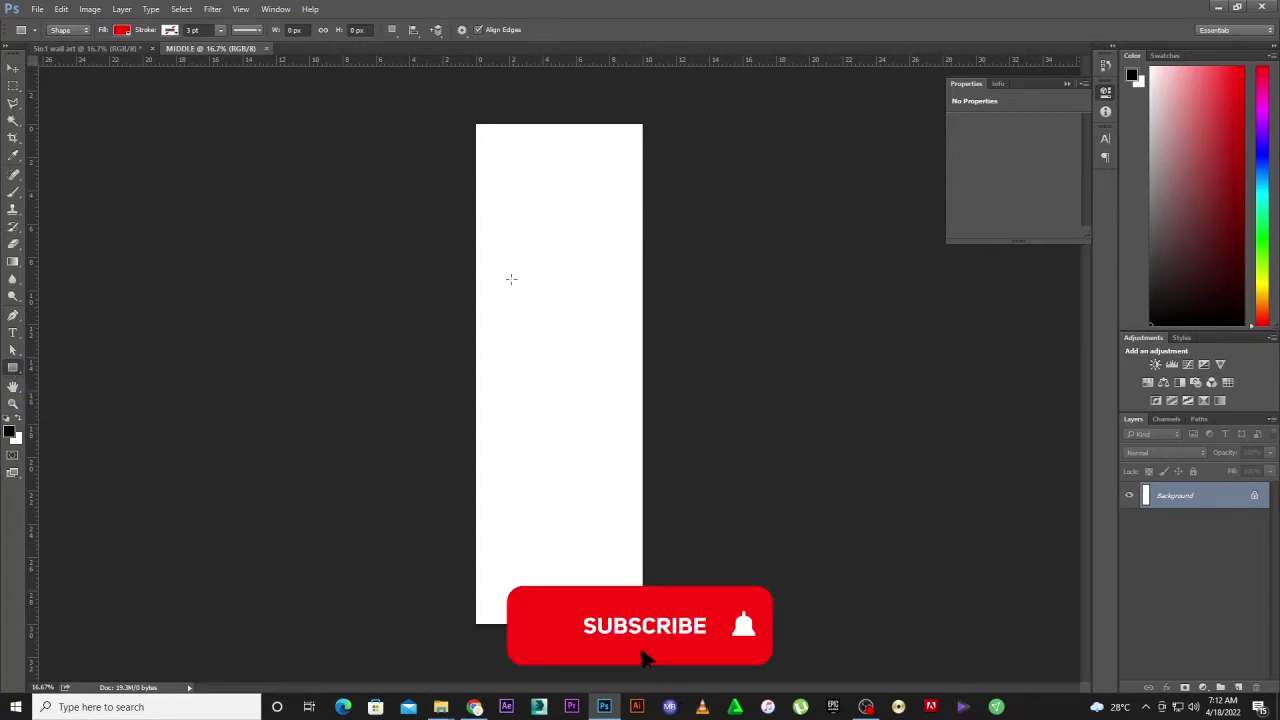
{"action": "left_click_drag", "start_coordinate": [478, 124], "coordinate": [636, 620]}
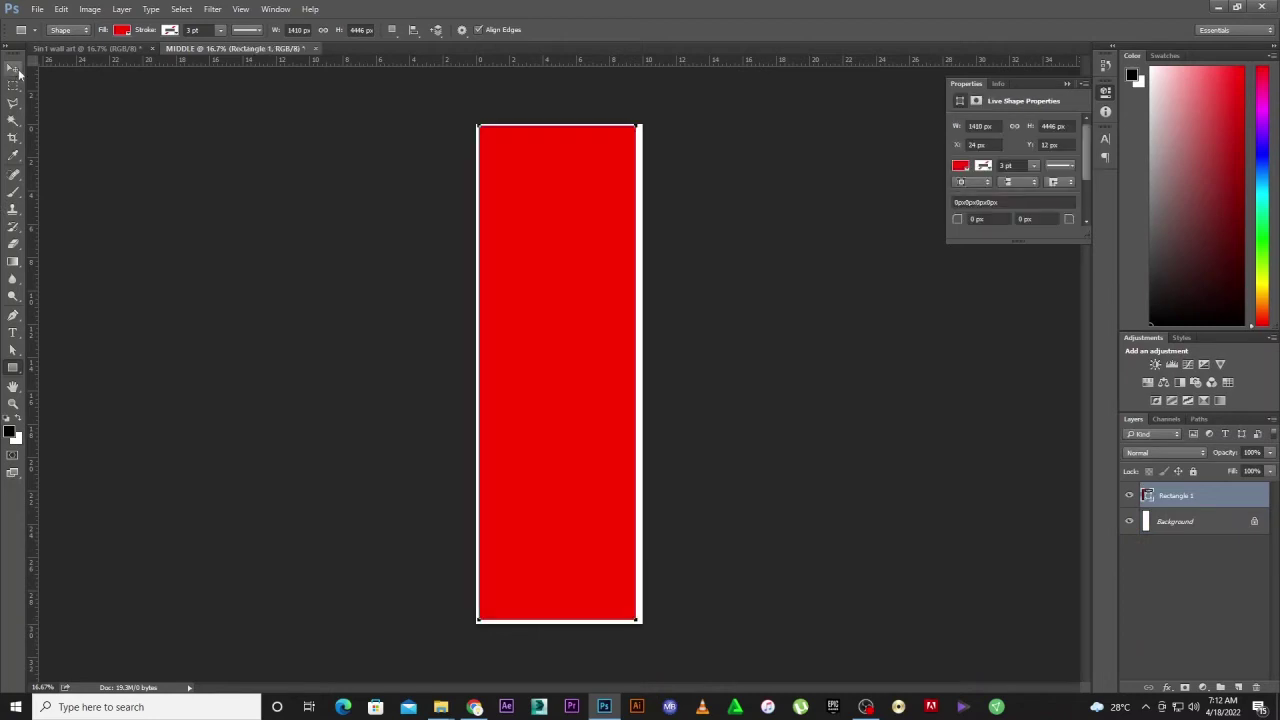
{"action": "key", "text": "v"}
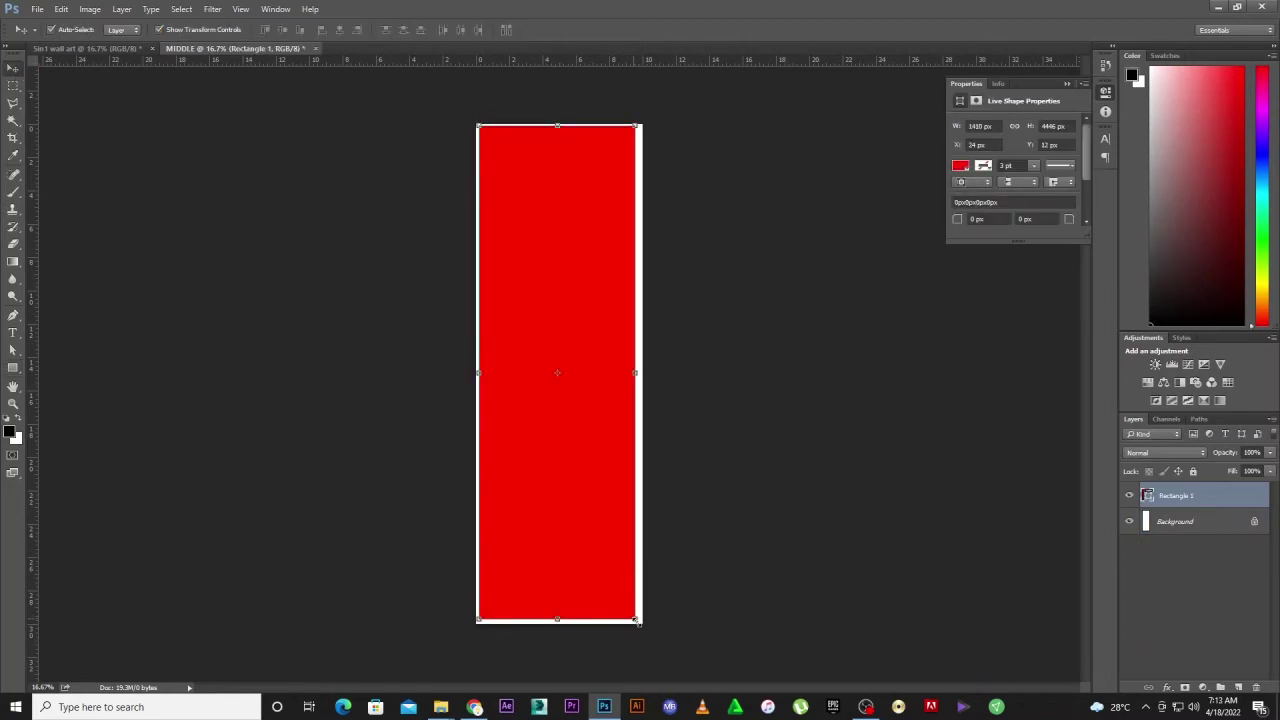
{"action": "left_click_drag", "start_coordinate": [636, 620], "coordinate": [643, 625]}
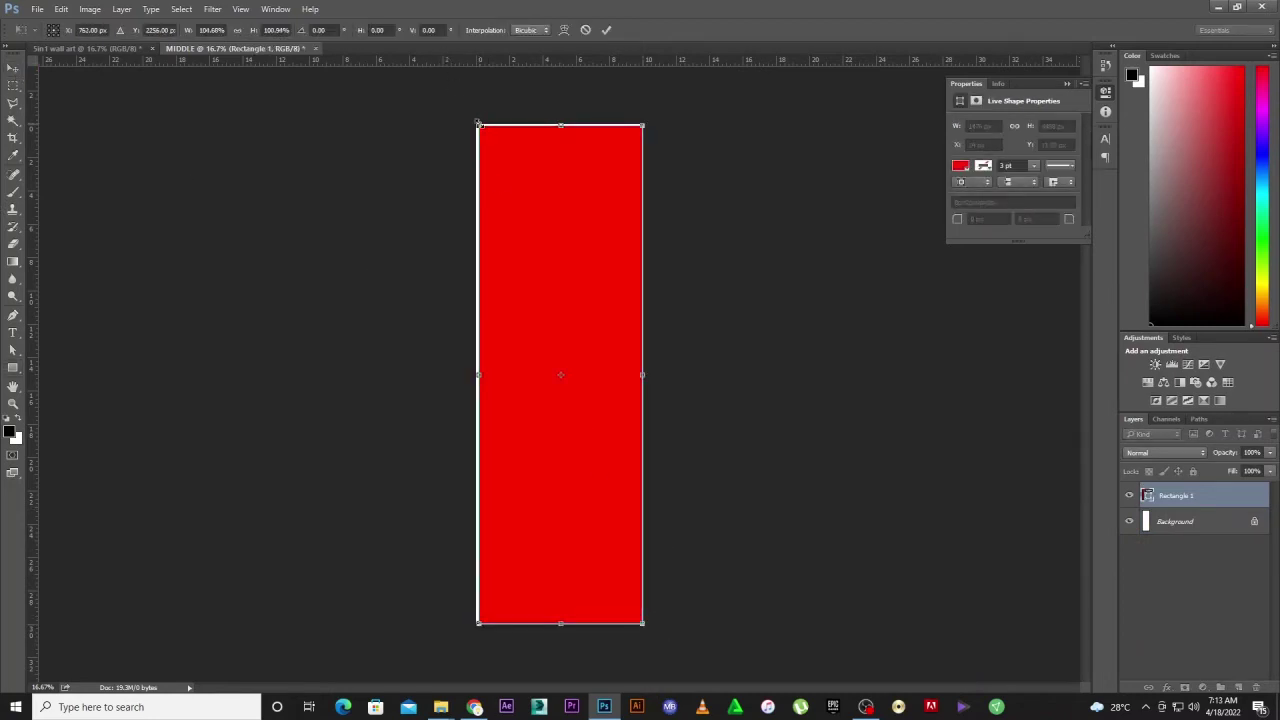
{"action": "left_click_drag", "start_coordinate": [476, 121], "coordinate": [472, 120]}
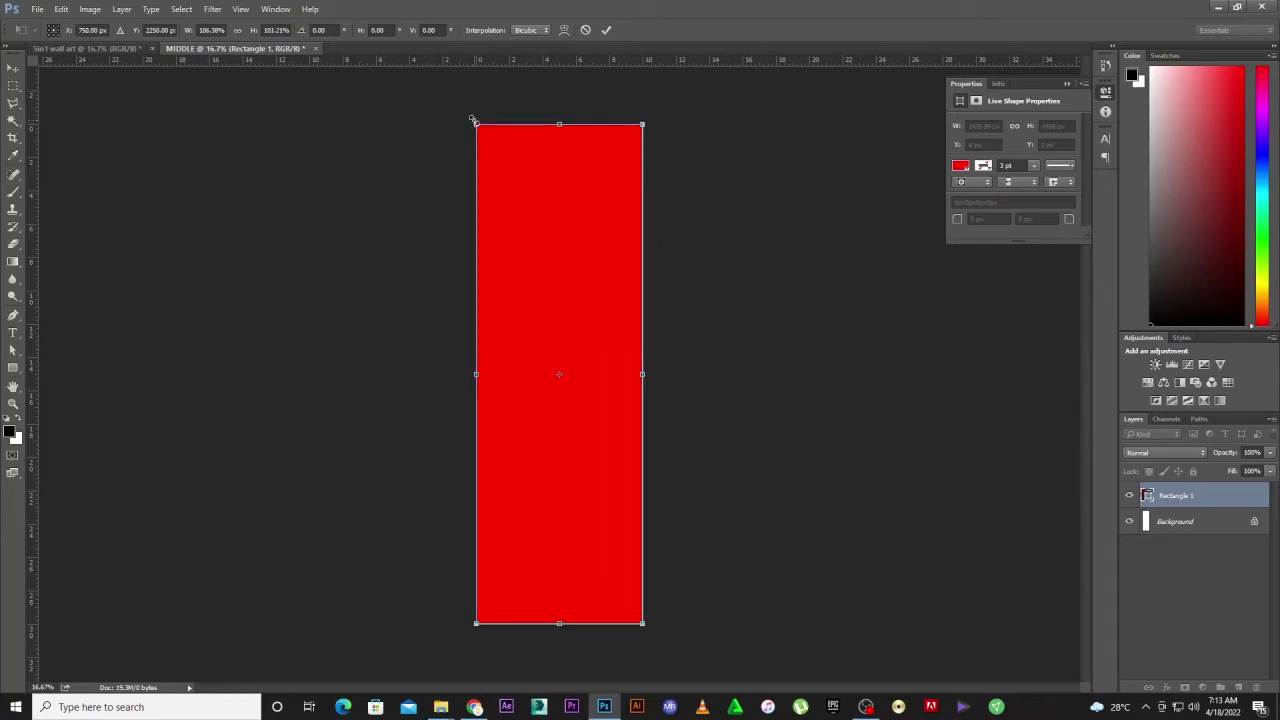
{"action": "left_click", "coordinate": [606, 29]}
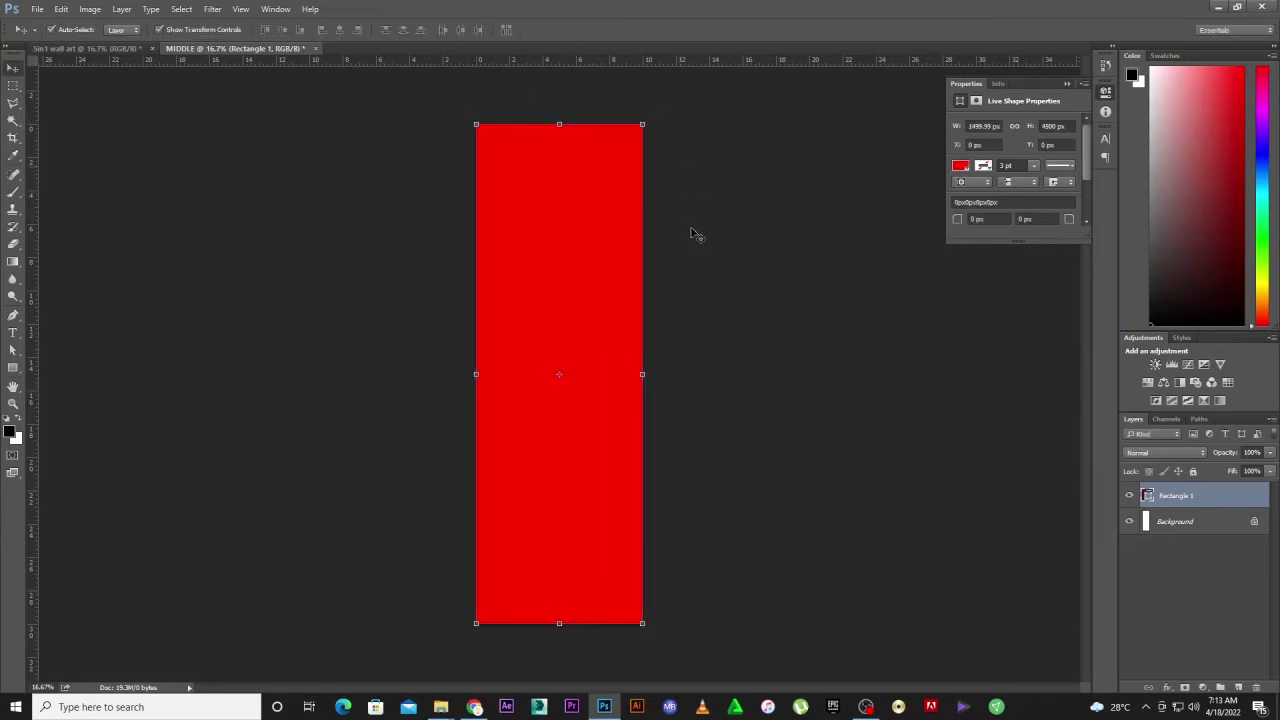
- Paste the red rectangle into the Sin1 wall art canvas and nudge it into place
{"action": "key", "text": "ctrl+BackSpace"}
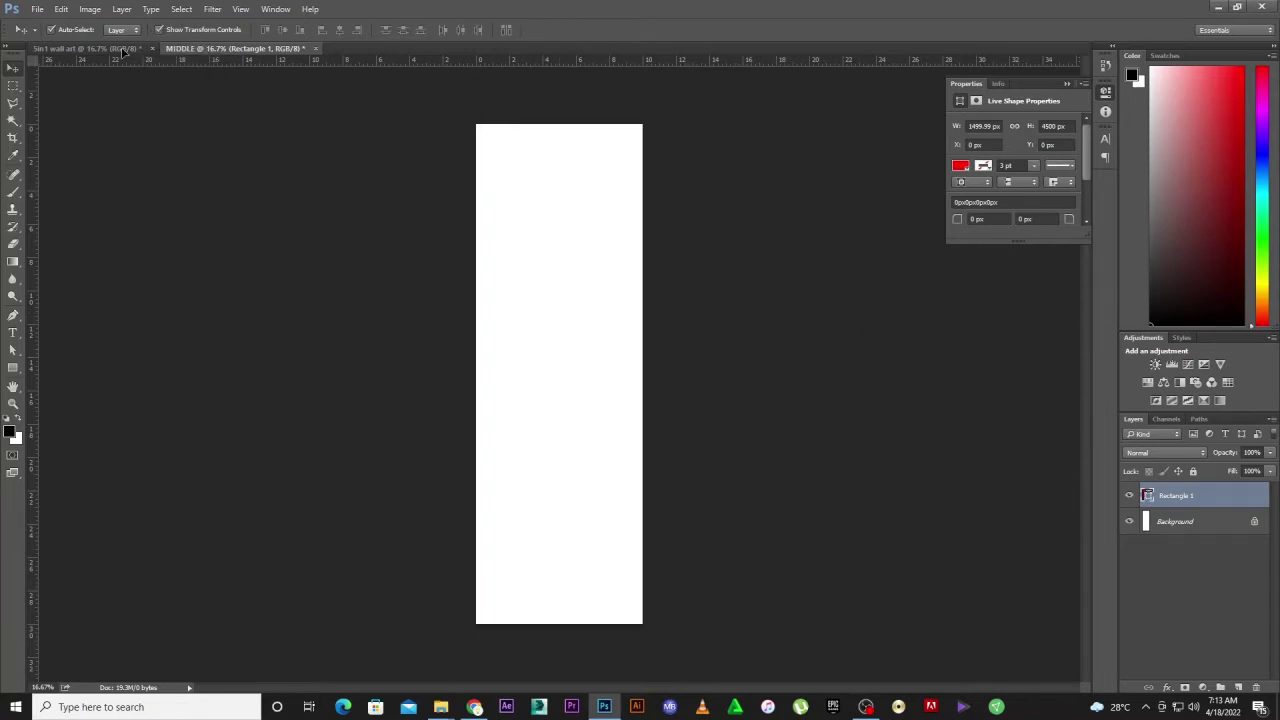
{"action": "left_click", "coordinate": [122, 50]}
{"action": "key", "text": "ctrl+v"}
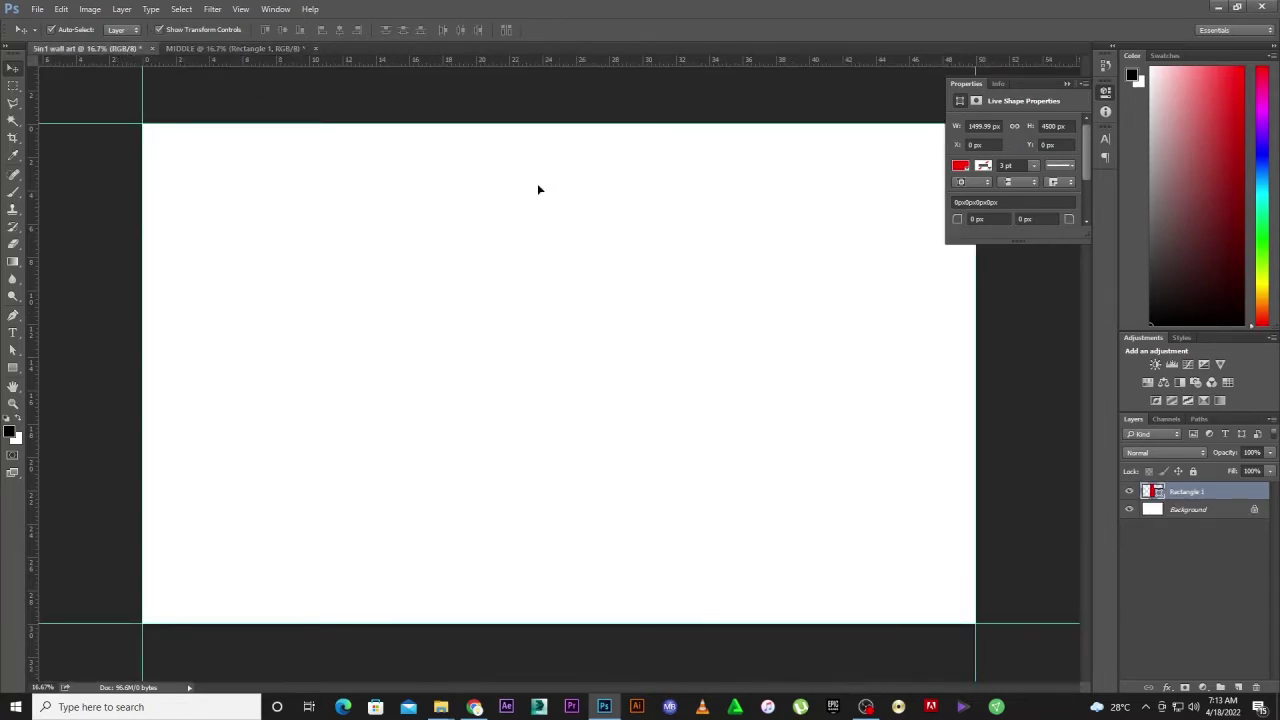
{"action": "left_click_drag", "start_coordinate": [544, 217], "coordinate": [544, 224]}
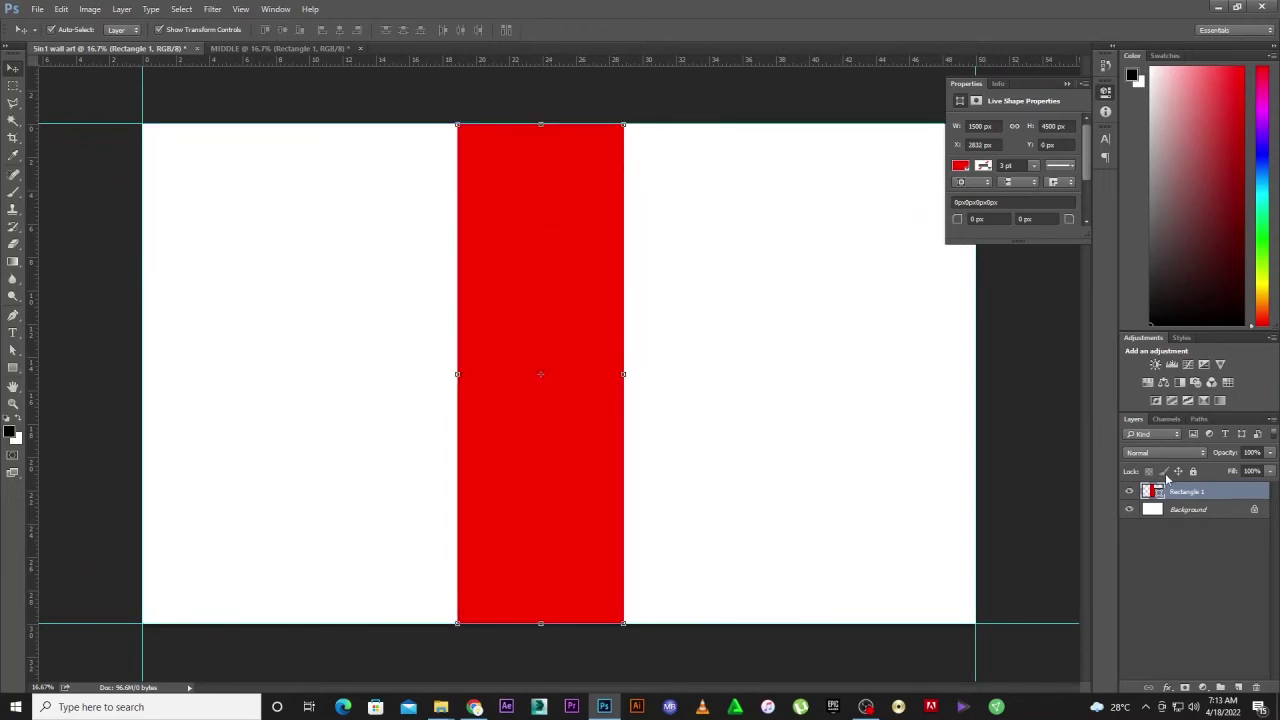
{"action": "left_click", "coordinate": [810, 488]}
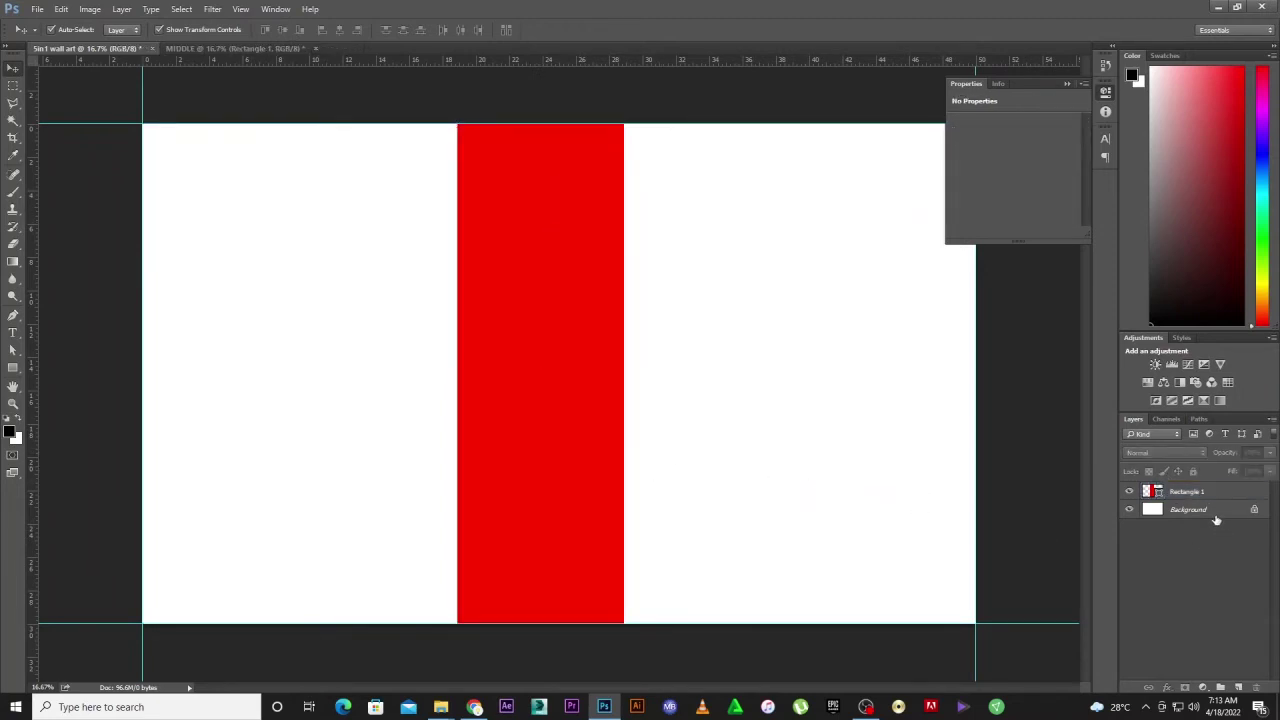
- Unlock Background to Layer 0, add centre guides, align the red panel, and return to MIDDLE
{"action": "left_click", "coordinate": [1212, 510]}
{"action": "left_click", "coordinate": [1255, 511]}
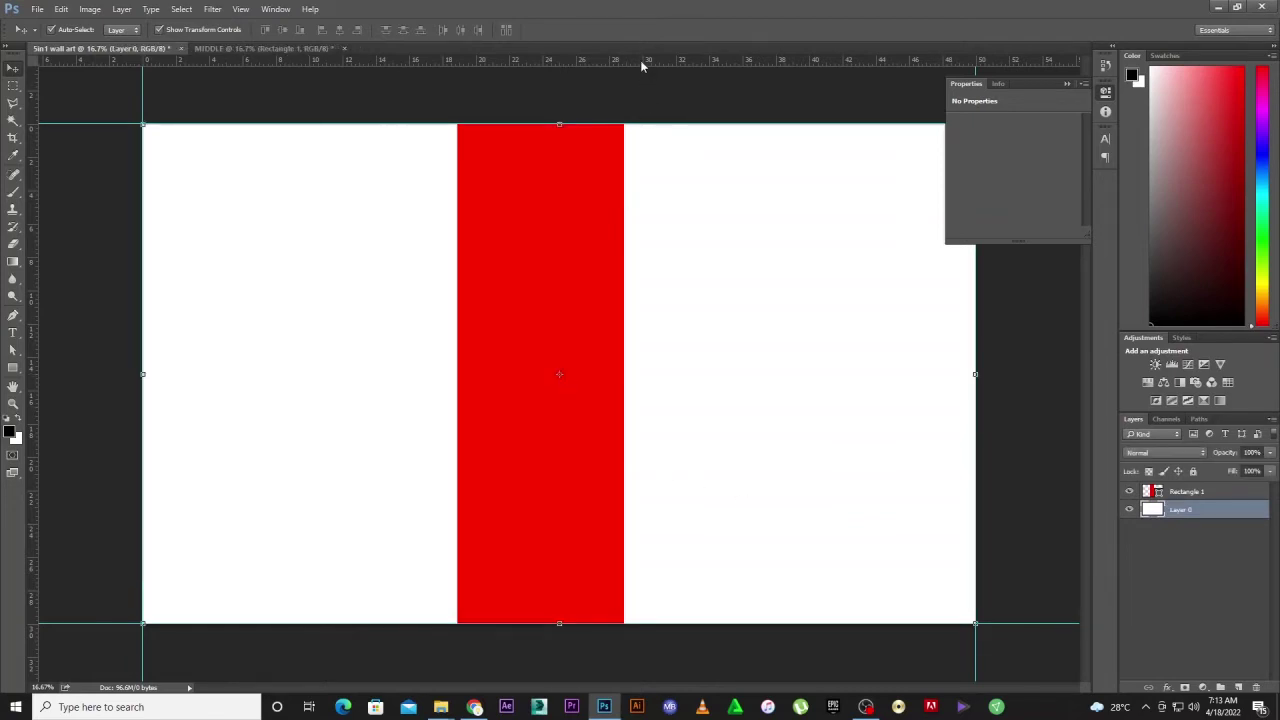
{"action": "left_click_drag", "start_coordinate": [643, 64], "coordinate": [653, 374]}
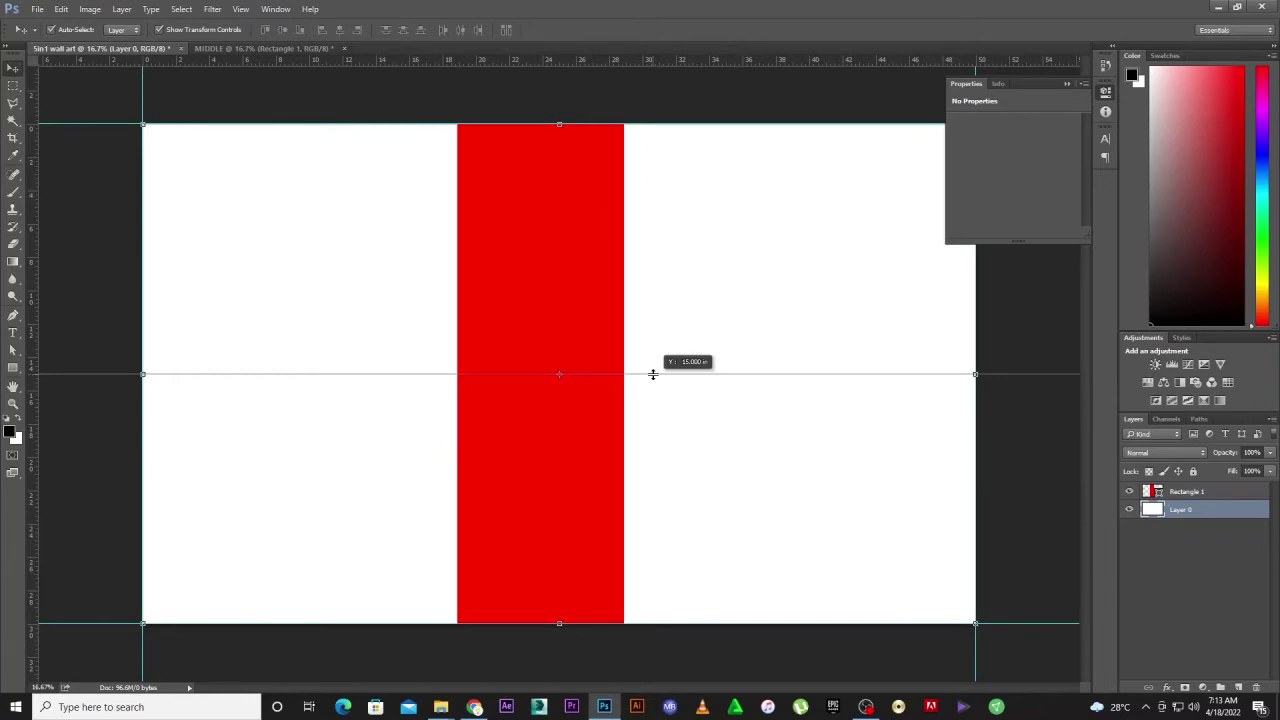
{"action": "left_click_drag", "start_coordinate": [653, 374], "coordinate": [653, 374]}
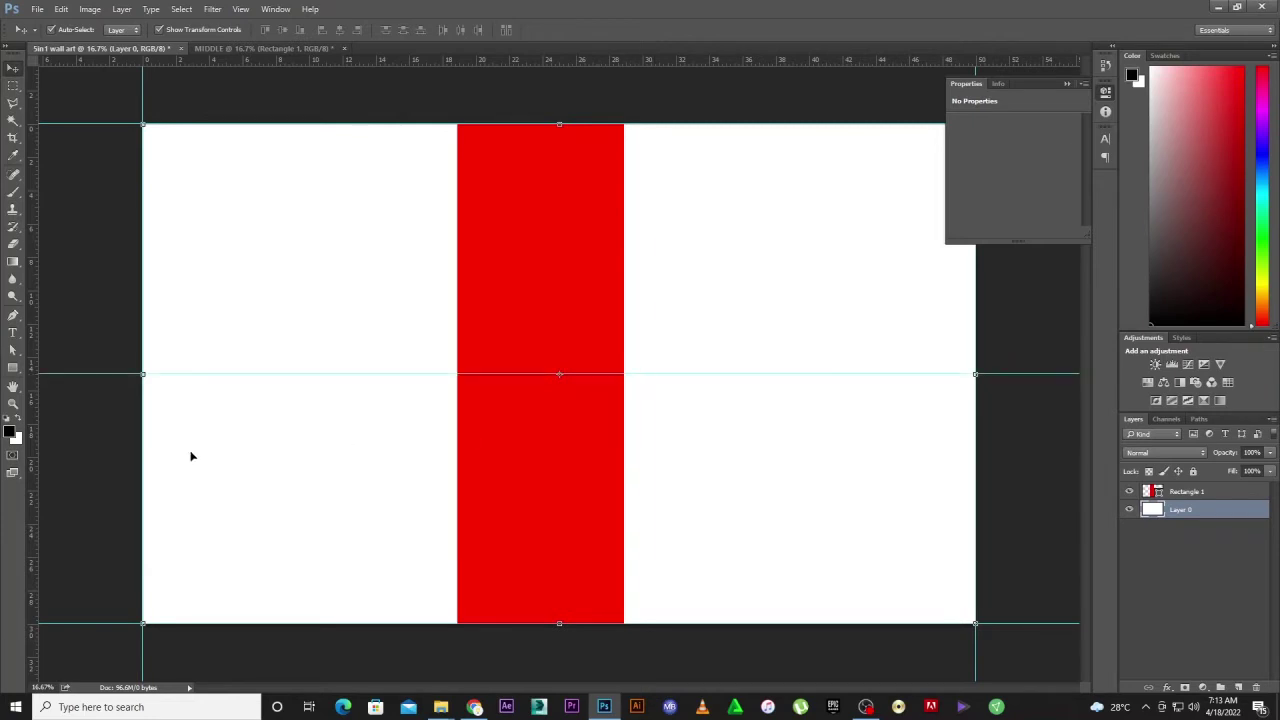
{"action": "left_click_drag", "start_coordinate": [34, 449], "coordinate": [622, 475]}
{"action": "left_click", "coordinate": [608, 480]}
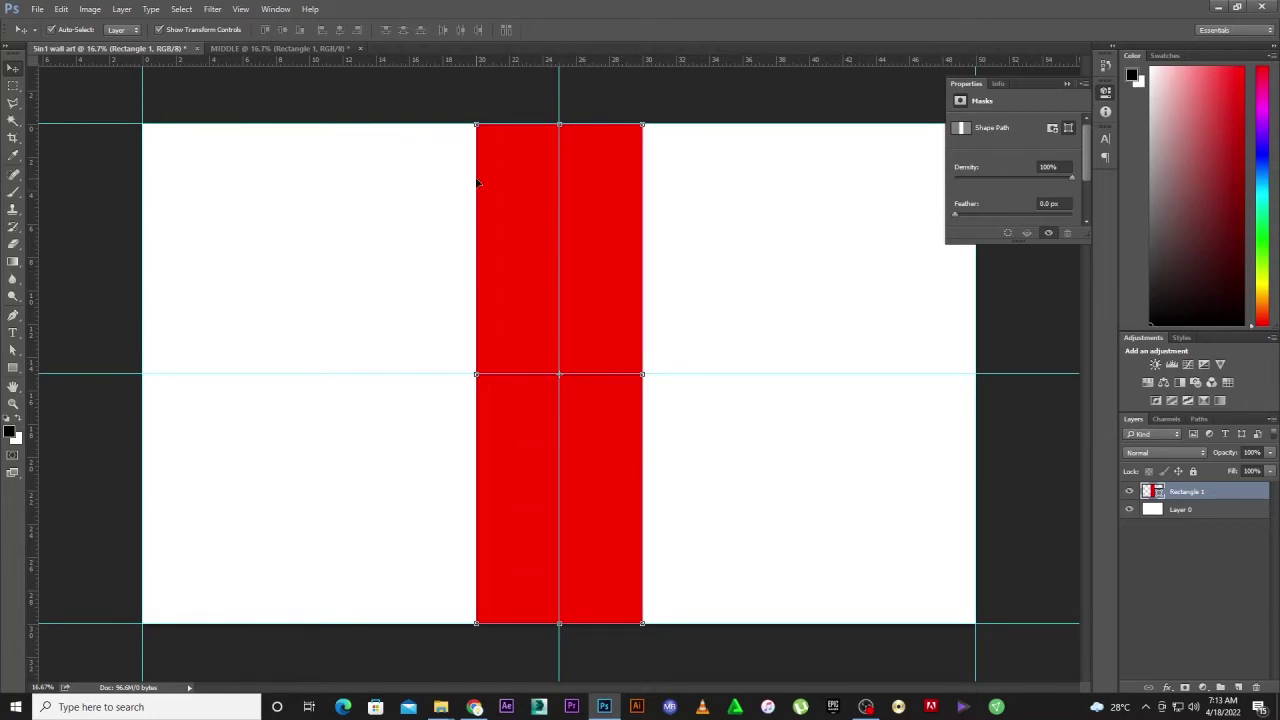
{"action": "left_click", "coordinate": [646, 100]}
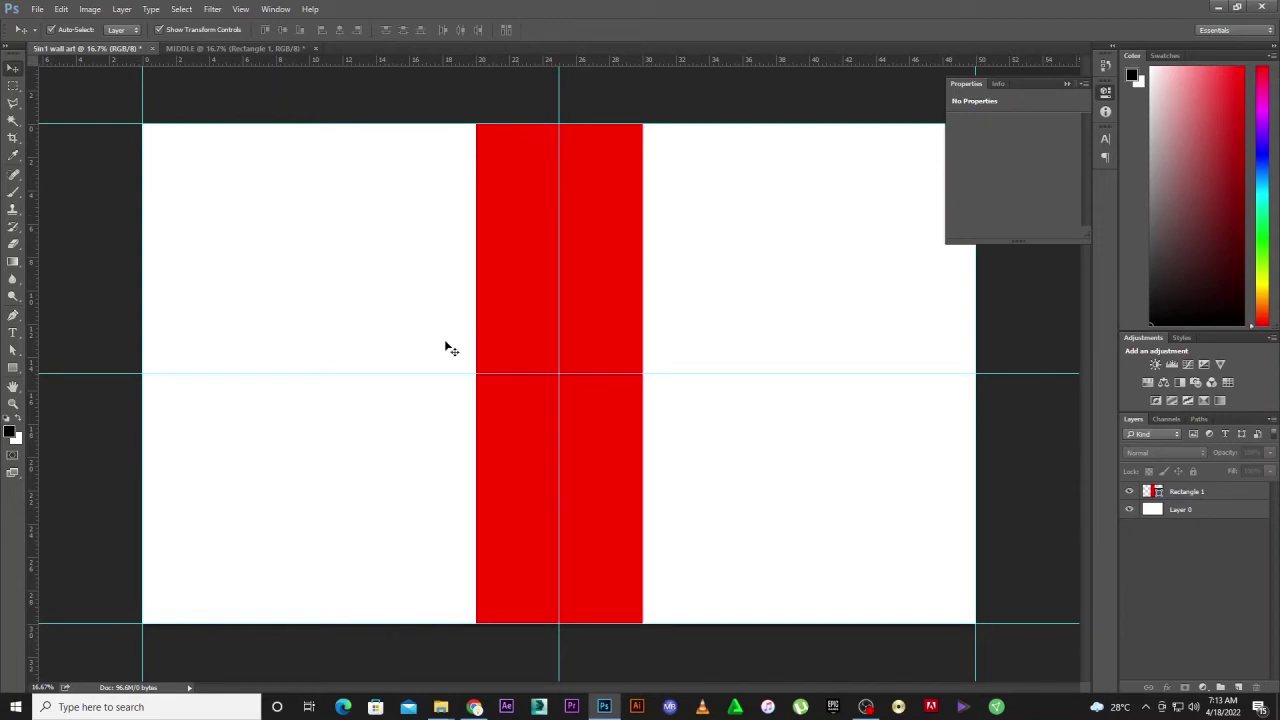
{"action": "left_click", "coordinate": [228, 49]}
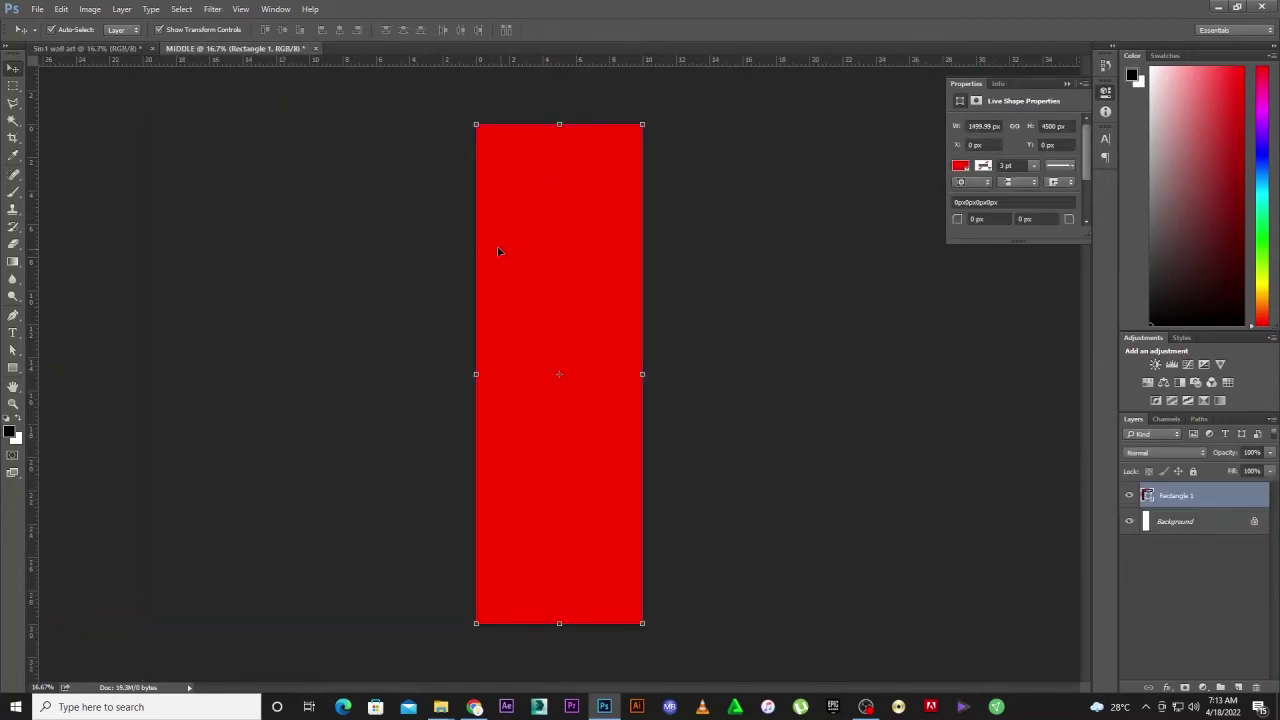
{"action": "left_click", "coordinate": [36, 9]}
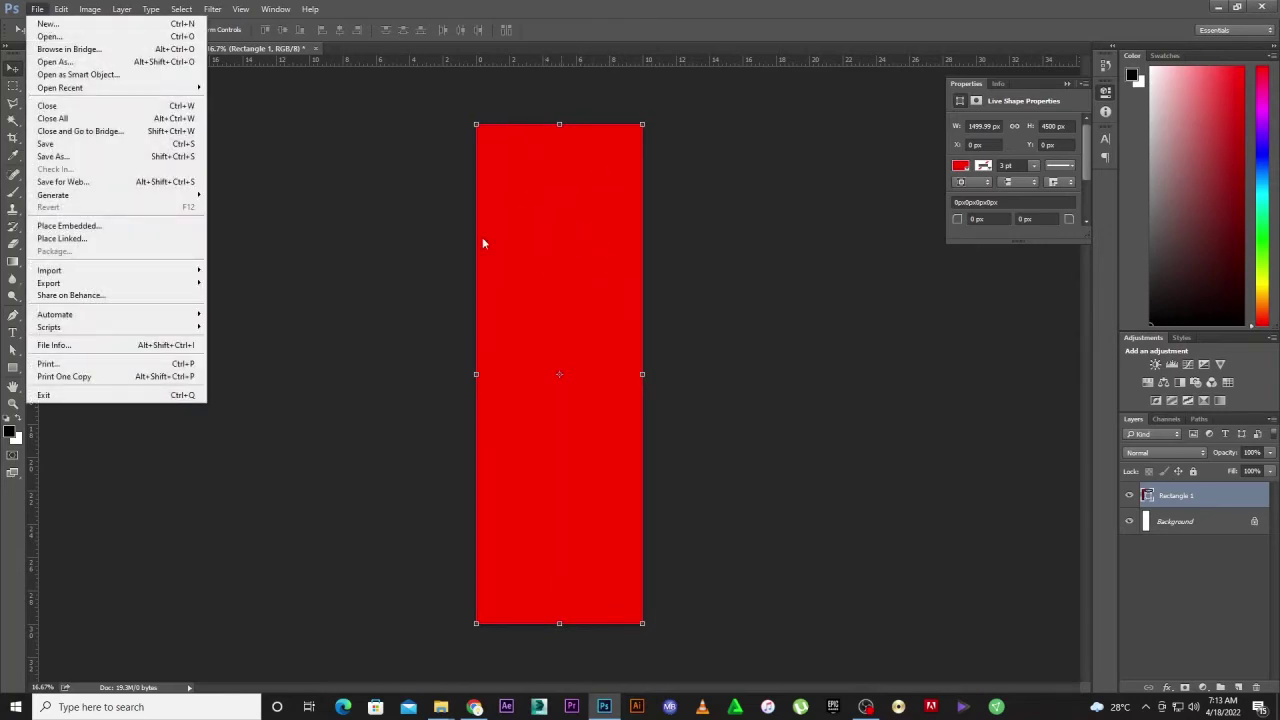
- Create a new white 10 × 24 inch document at 150 pixels/inch
{"action": "left_click", "coordinate": [80, 24]}
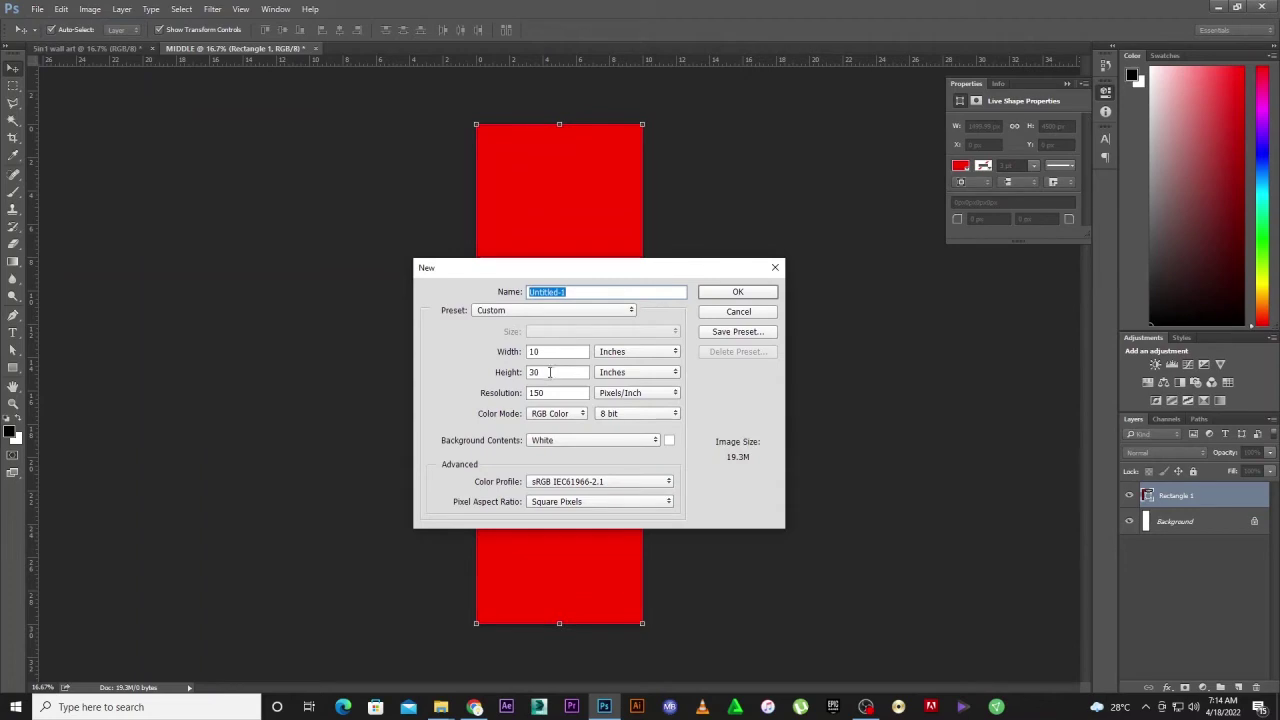
{"action": "double_click", "coordinate": [549, 372]}
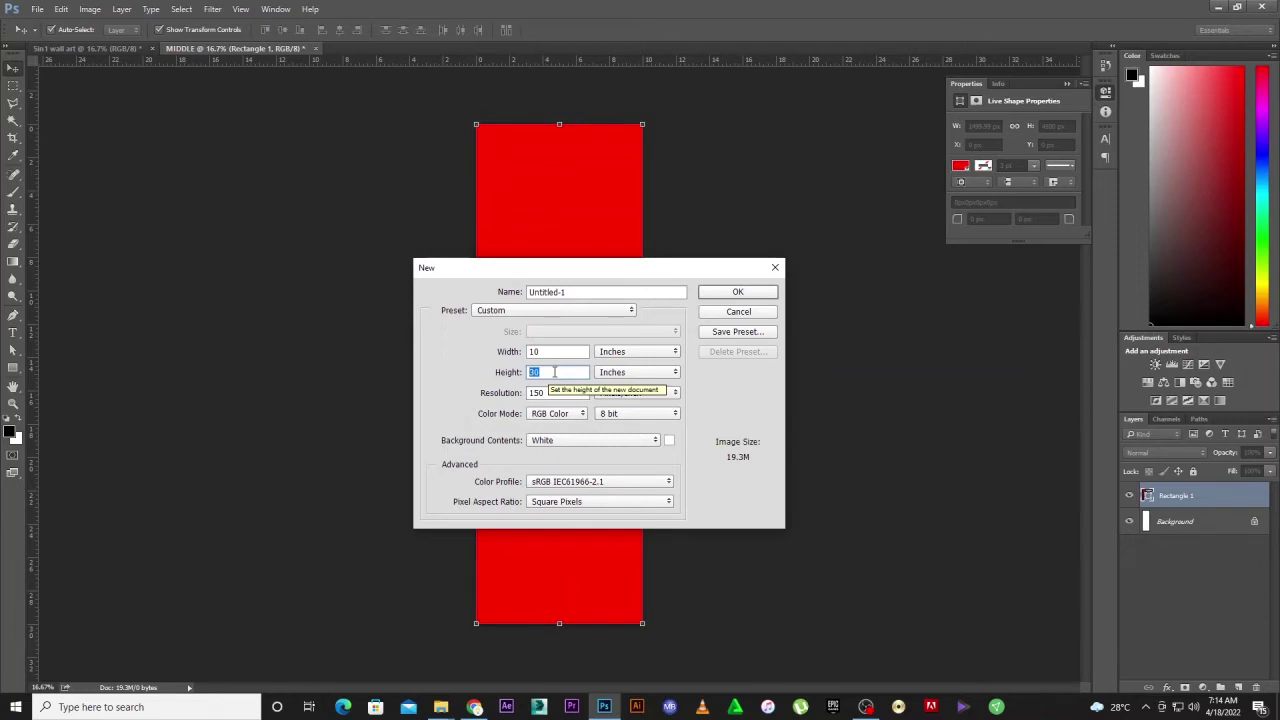
{"action": "type", "text": "24"}
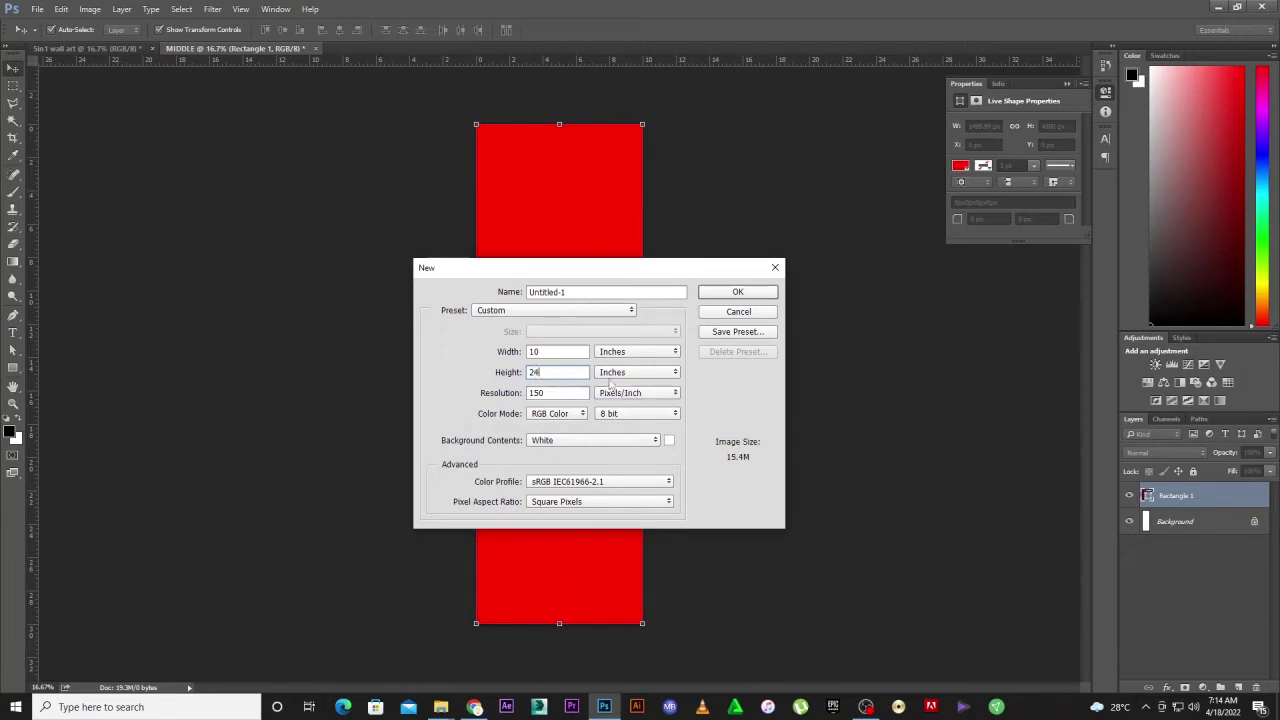
{"action": "left_click", "coordinate": [740, 291]}
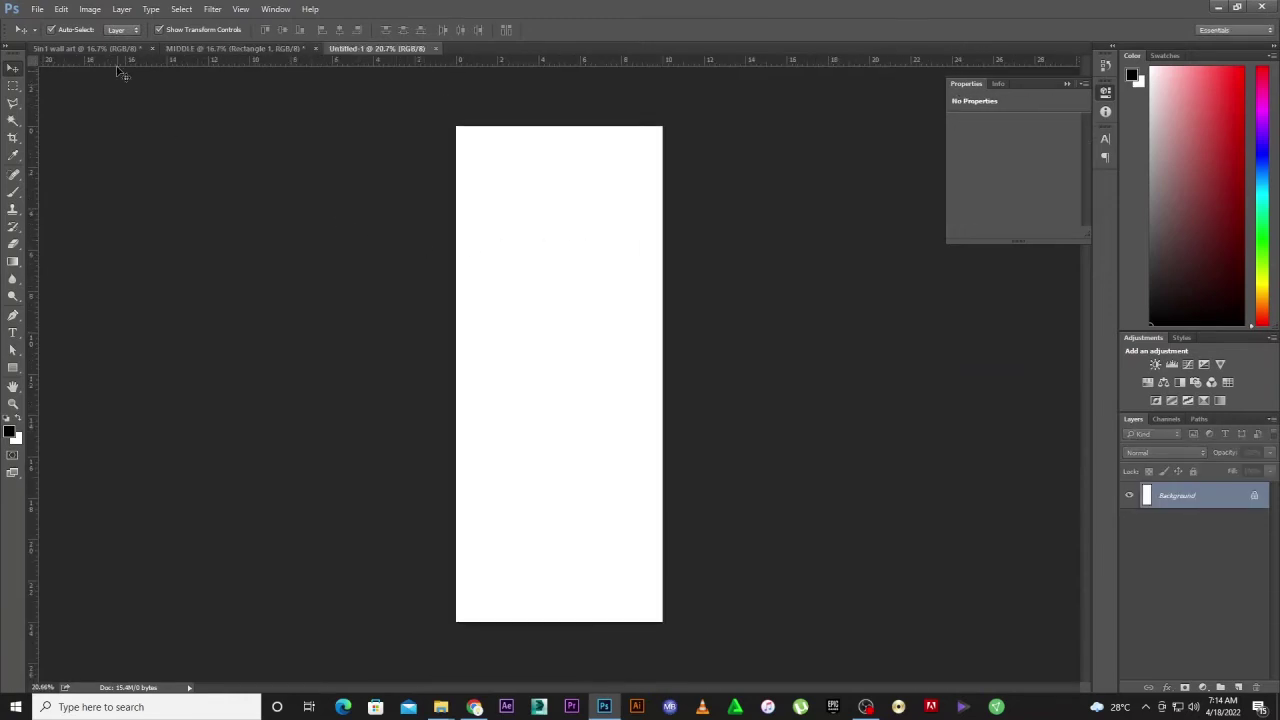
- Check the new document's Image Size settings, then cancel without changes
{"action": "left_click", "coordinate": [89, 9]}
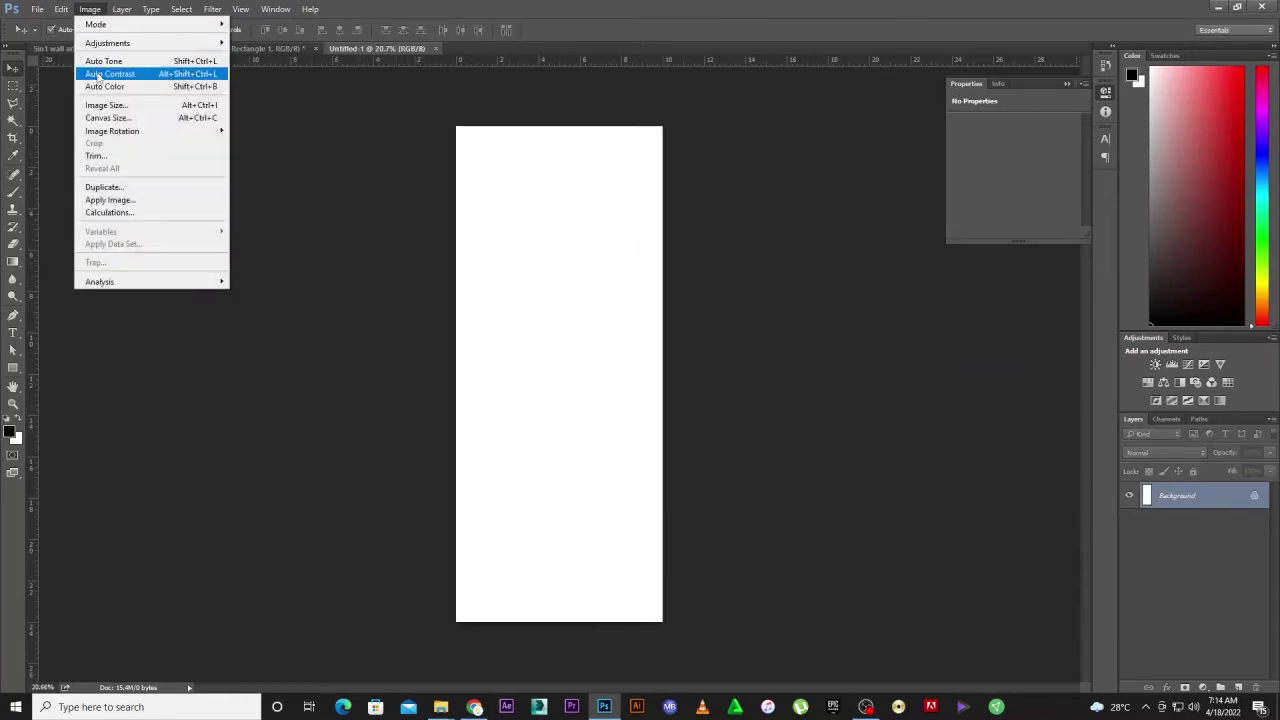
{"action": "left_click", "coordinate": [105, 105]}
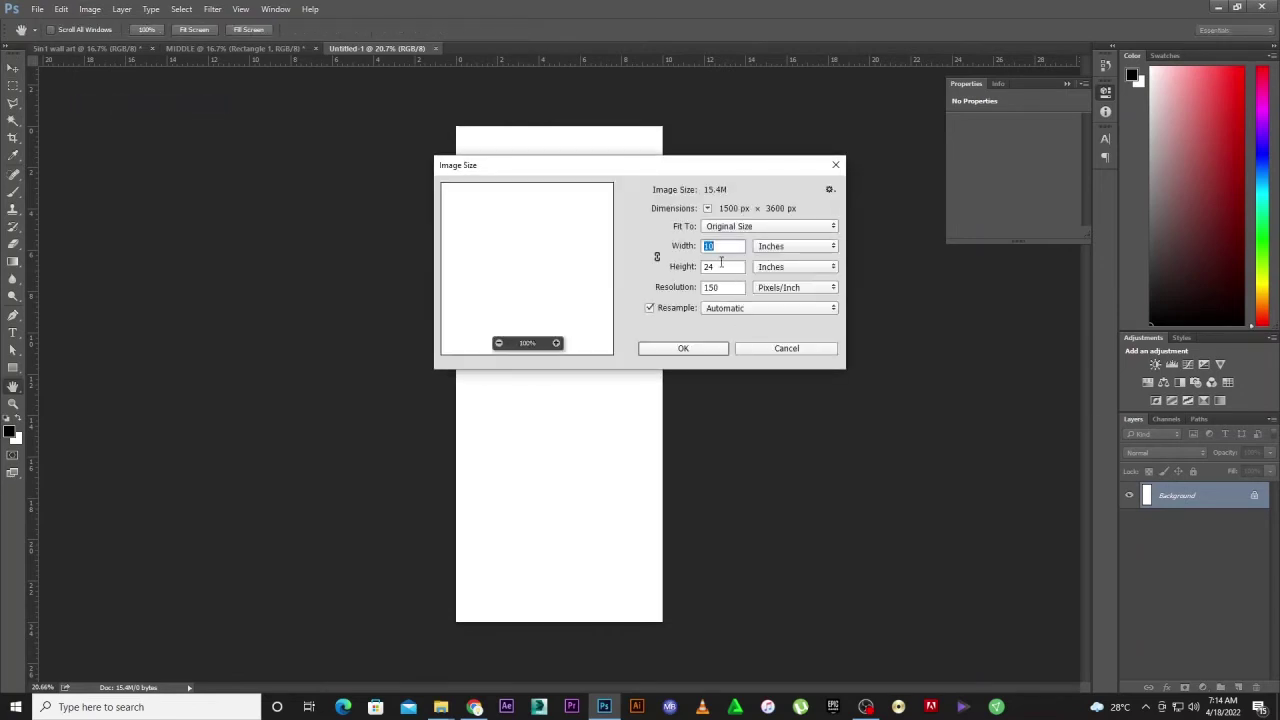
{"action": "left_click", "coordinate": [778, 350]}
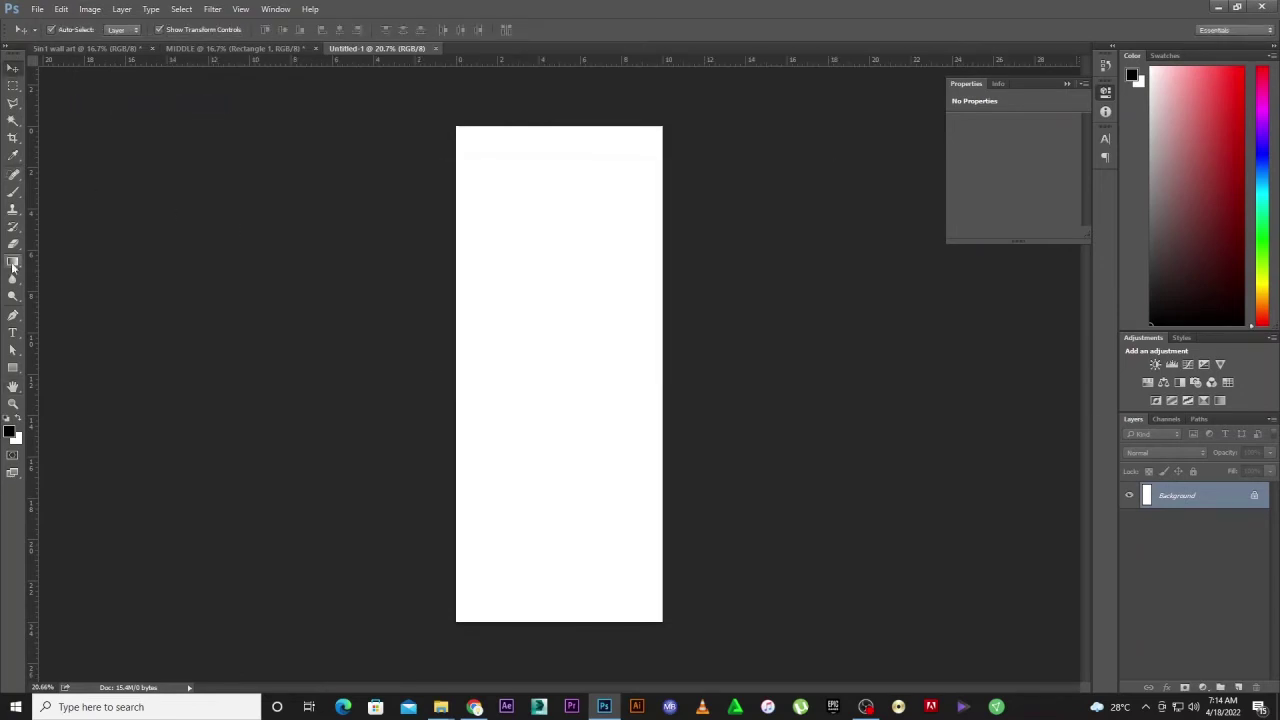
- Draw a rectangle and transform it to fill the whole 10 × 24 inch canvas
{"action": "left_click", "coordinate": [12, 367]}
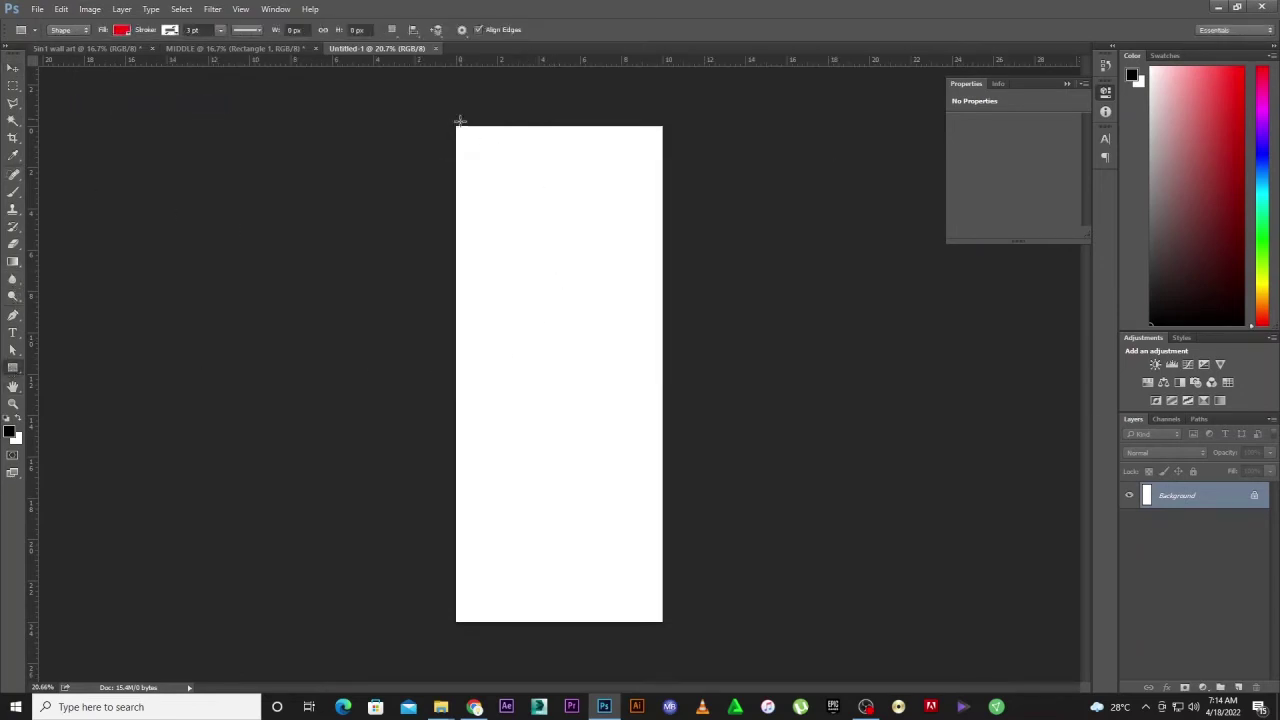
{"action": "left_click_drag", "start_coordinate": [456, 124], "coordinate": [661, 623]}
{"action": "key", "text": "v"}
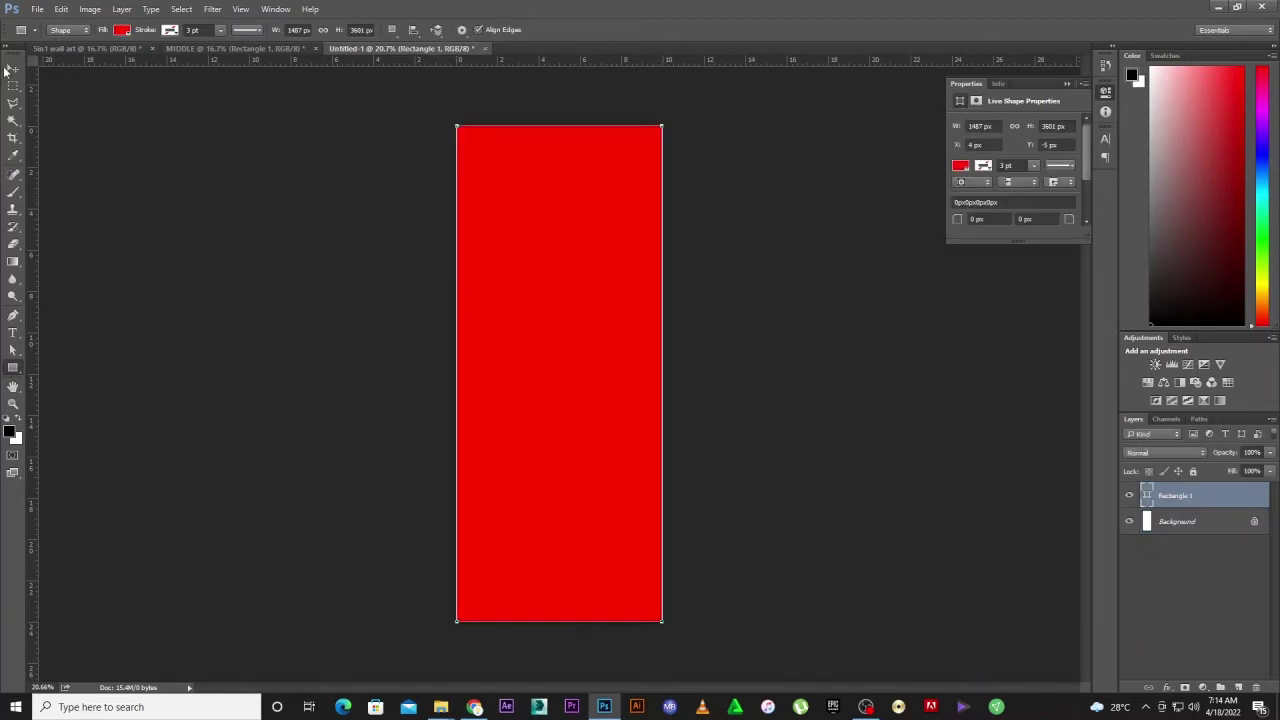
{"action": "left_click_drag", "start_coordinate": [456, 122], "coordinate": [456, 126]}
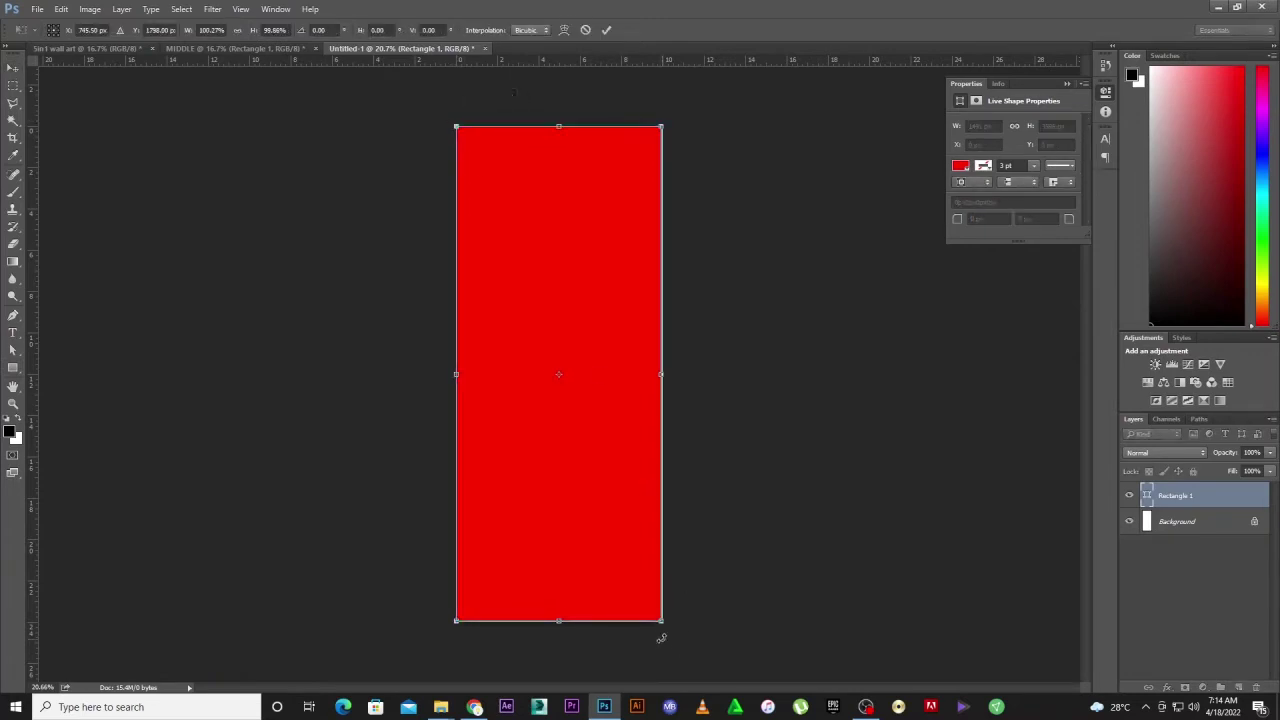
{"action": "left_click_drag", "start_coordinate": [663, 621], "coordinate": [664, 621]}
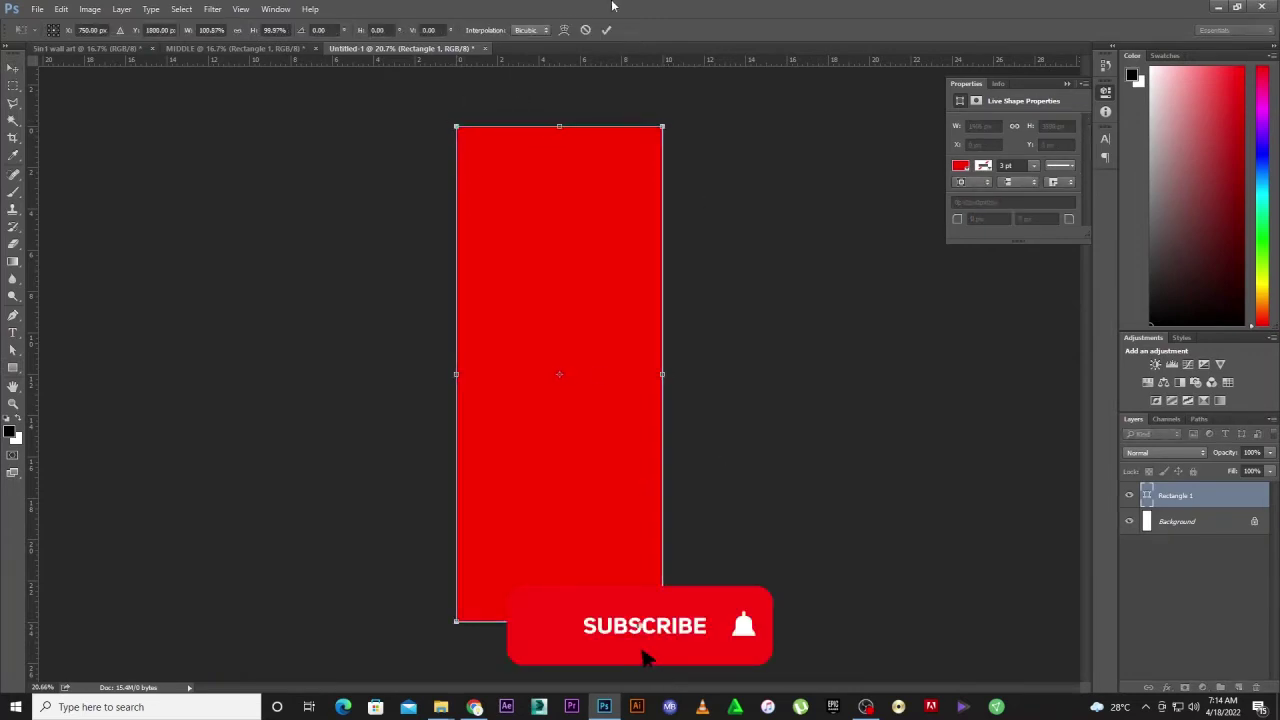
{"action": "left_click", "coordinate": [607, 29]}
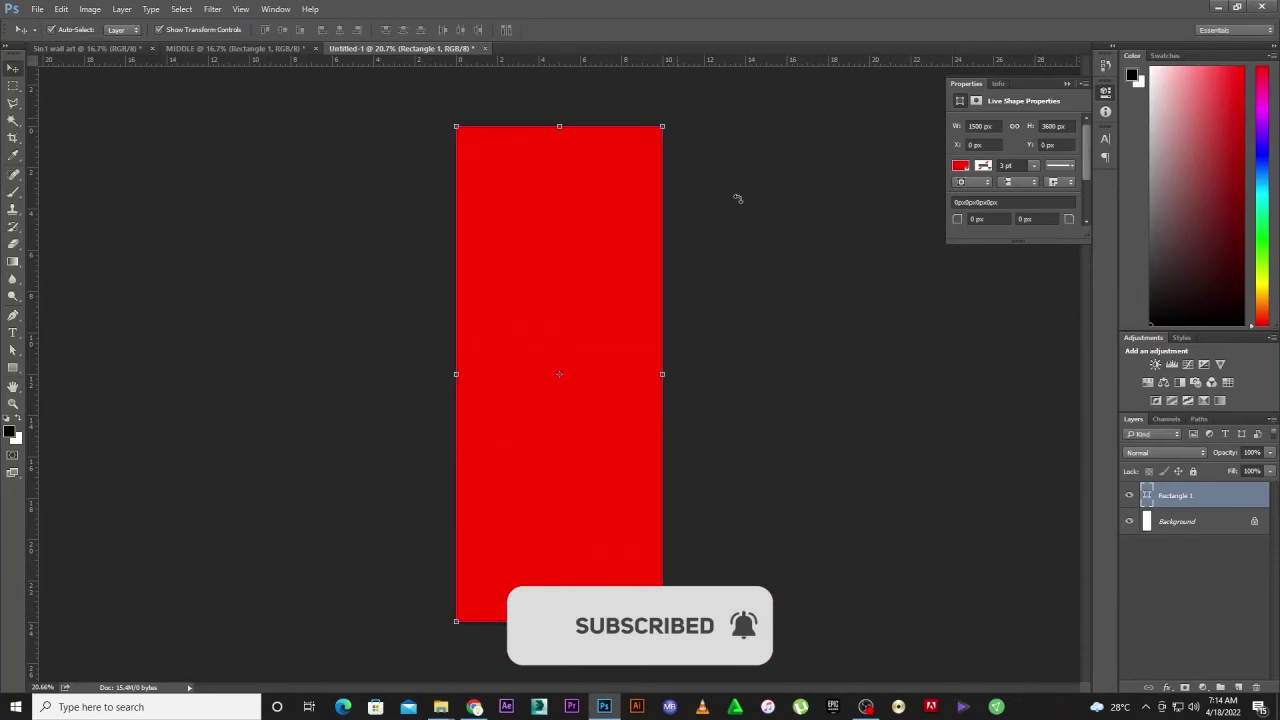
- Change the rectangle's fill from red to blue and reselect it with the Move tool
{"action": "double_click", "coordinate": [1150, 497]}
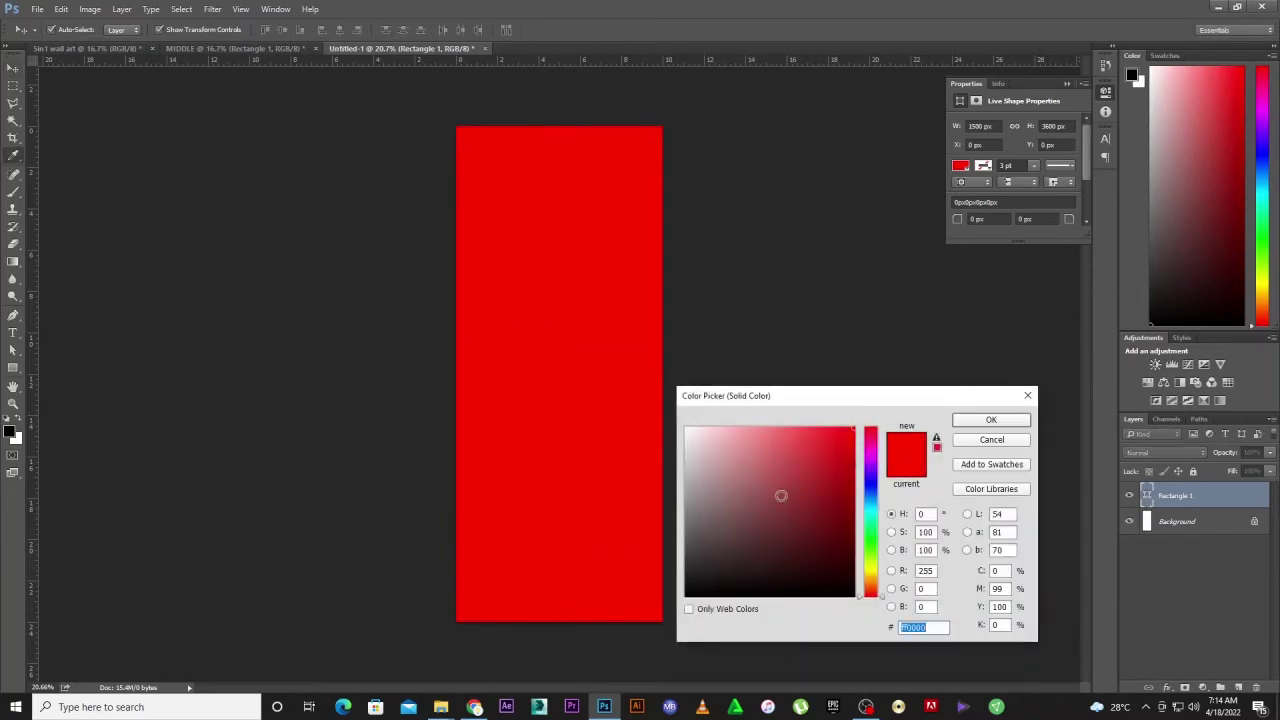
{"action": "left_click", "coordinate": [873, 488]}
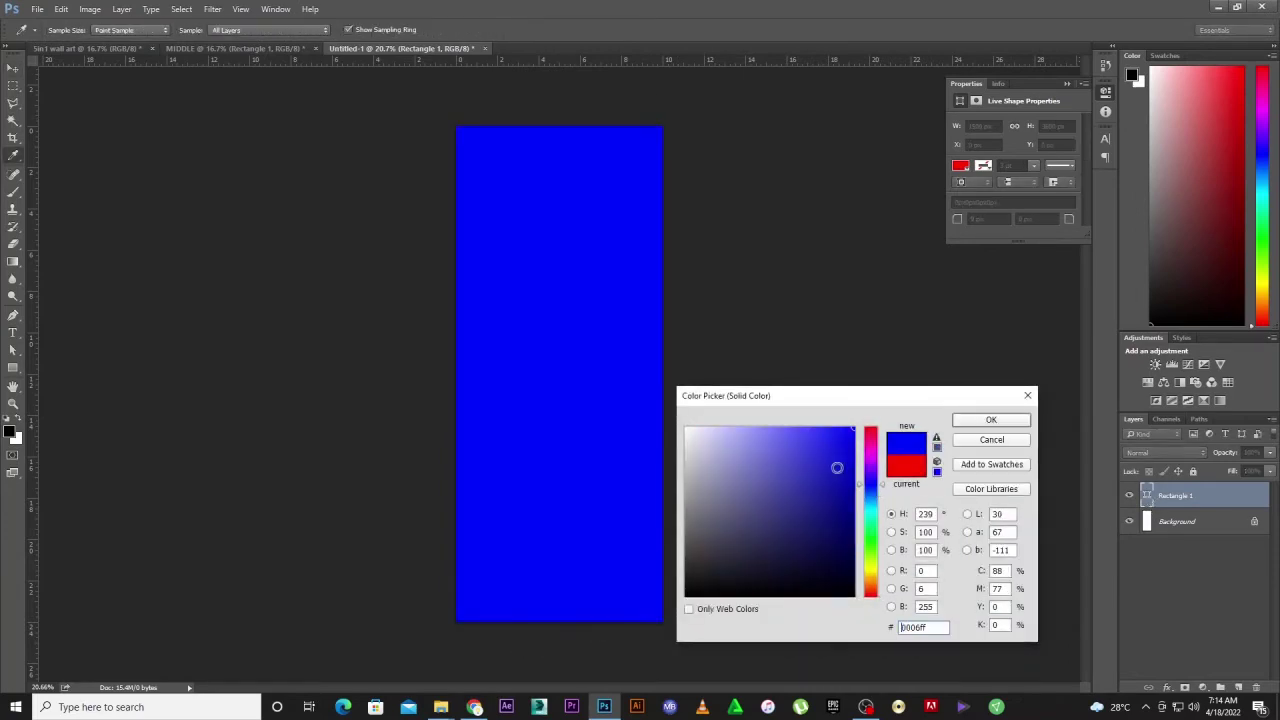
{"action": "left_click", "coordinate": [990, 420]}
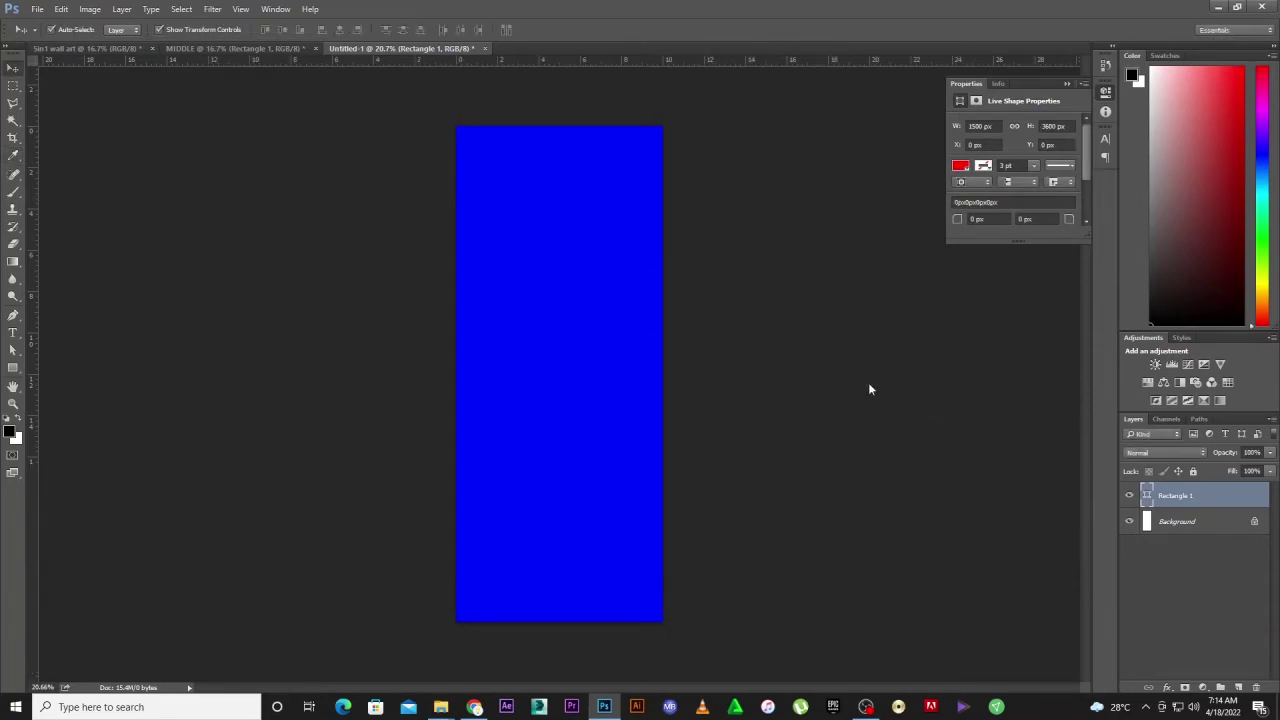
{"action": "key", "text": "v"}
{"action": "left_click", "coordinate": [680, 265]}
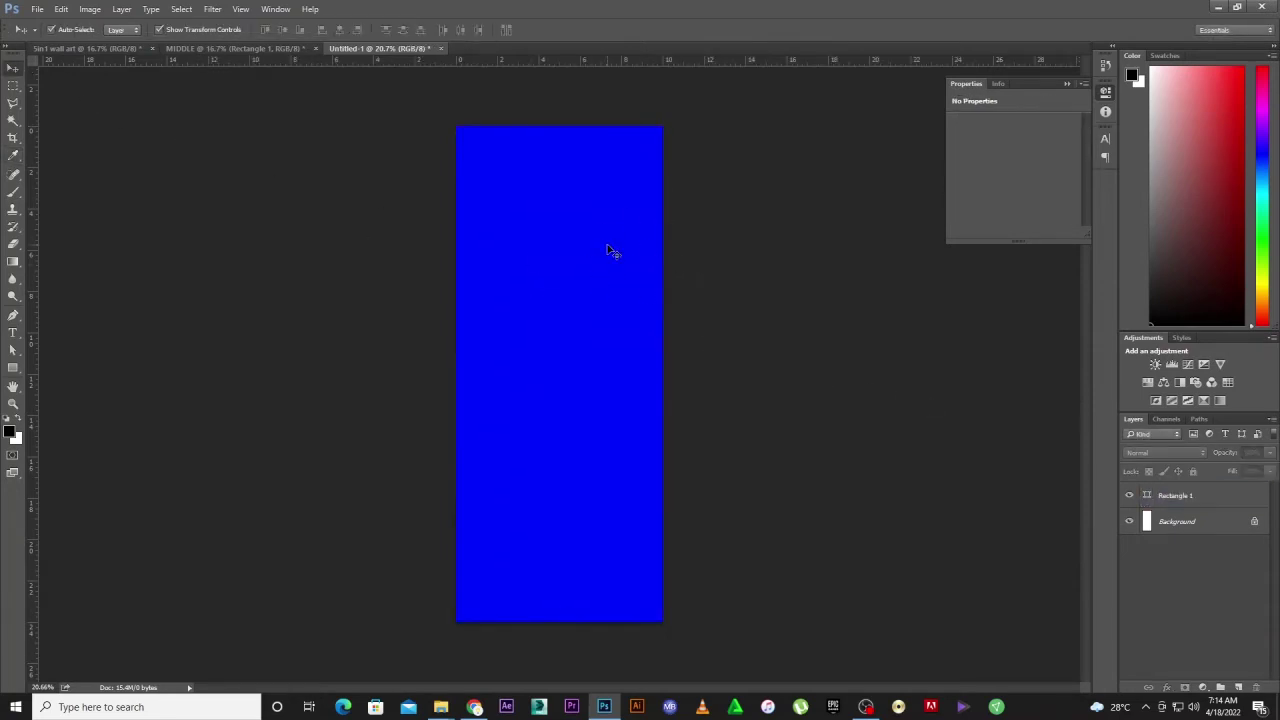
{"action": "left_click", "coordinate": [586, 207]}
- Bring the blue panel into the wall art and butt it against the red bar's left side
{"action": "left_click_drag", "start_coordinate": [560, 177], "coordinate": [414, 237]}
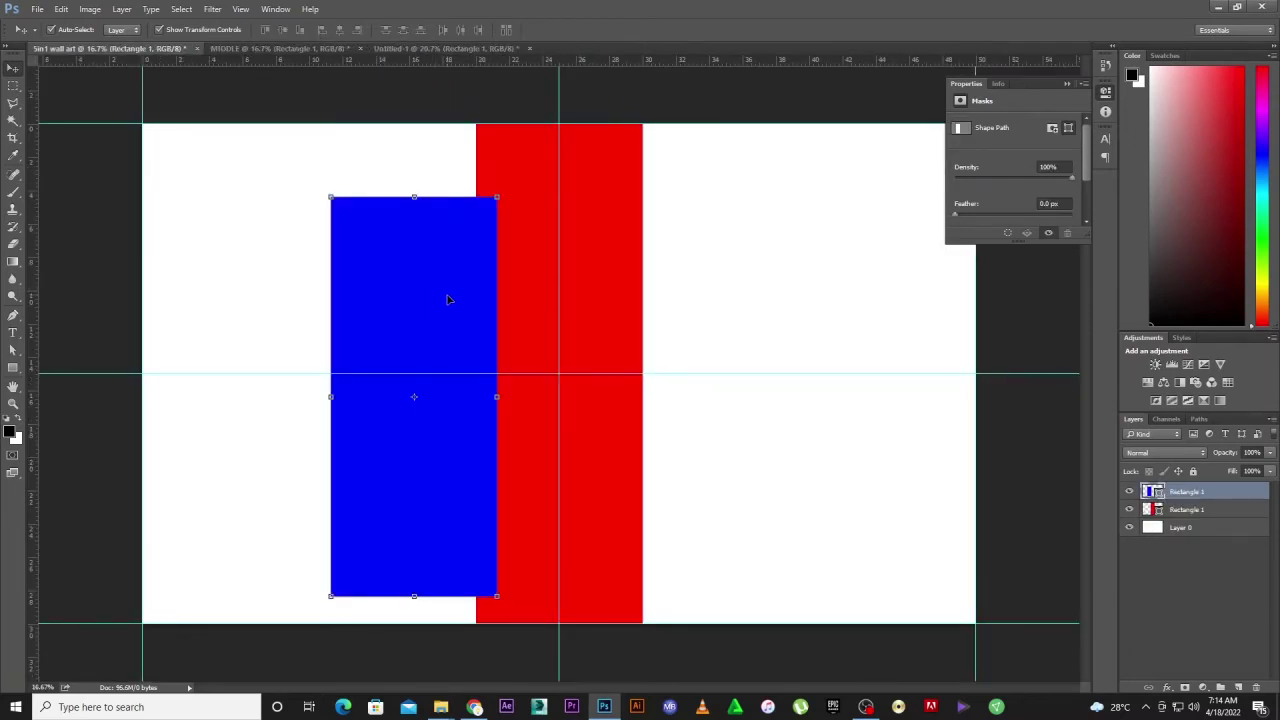
{"action": "left_click_drag", "start_coordinate": [424, 301], "coordinate": [405, 278]}
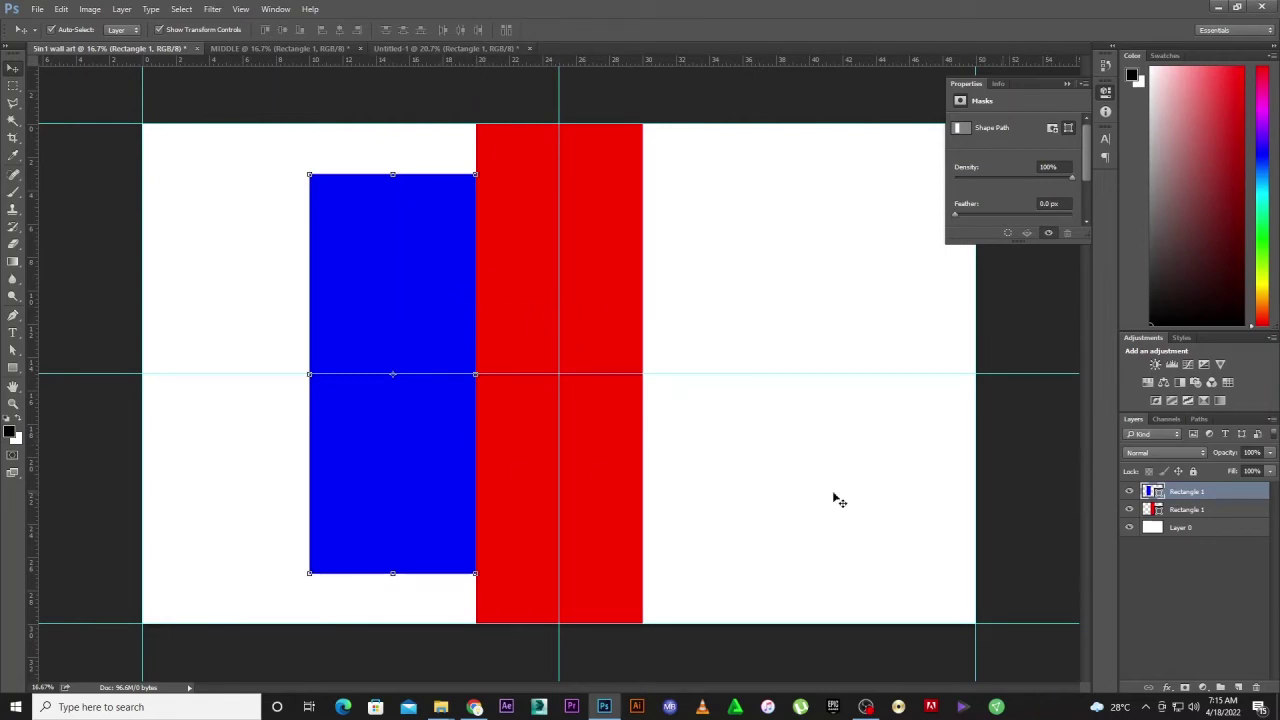
{"action": "right_click", "coordinate": [402, 317]}
{"action": "left_click", "coordinate": [410, 320]}
- Place a copy of the blue panel right of the red bar, then return to Untitled-1
{"action": "left_click", "coordinate": [100, 240]}
{"action": "left_click", "coordinate": [474, 314]}
{"action": "left_click_drag", "start_coordinate": [367, 251], "coordinate": [698, 253]}
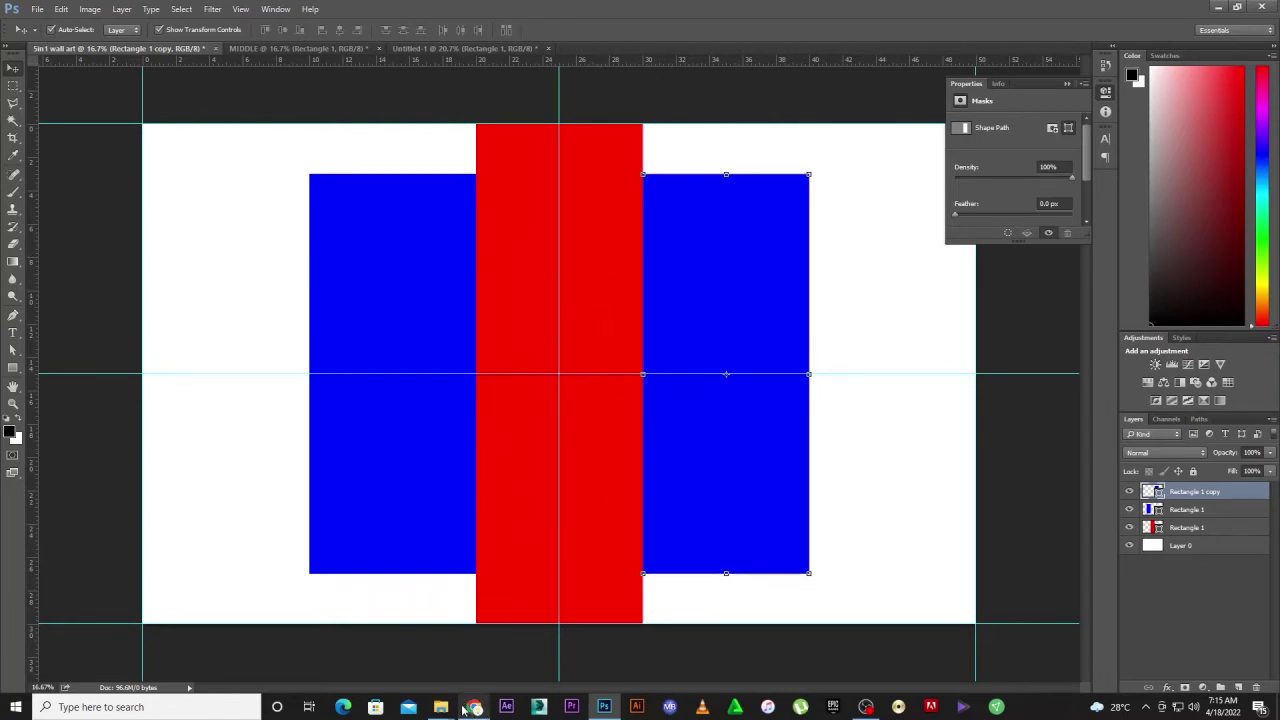
{"action": "left_click", "coordinate": [428, 48]}
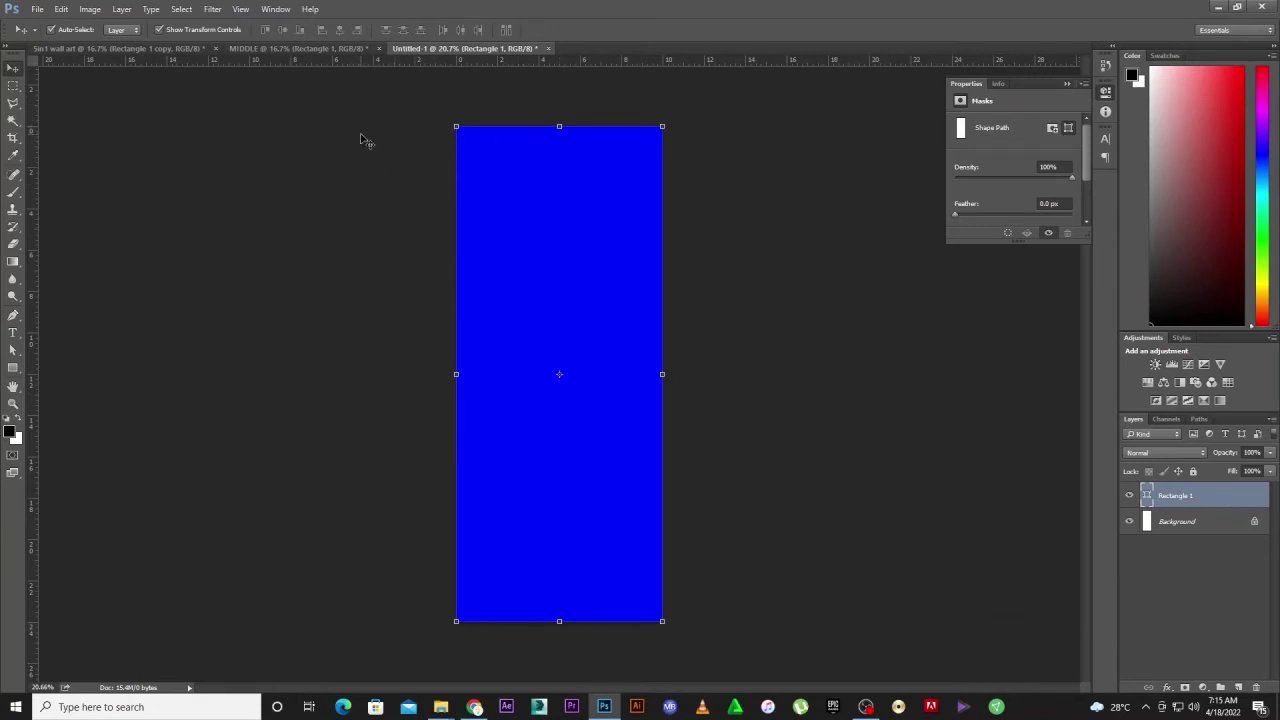
- Create a new 10 × 18 inch document
{"action": "left_click", "coordinate": [34, 11]}
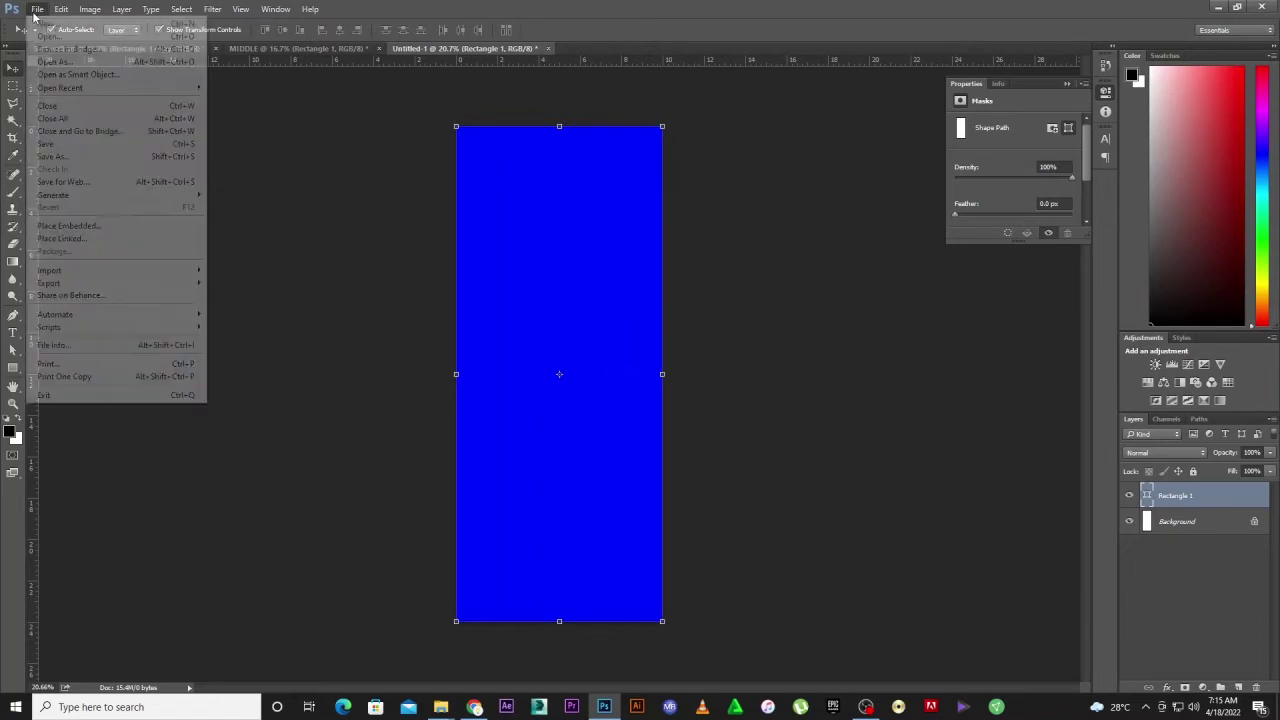
{"action": "left_click", "coordinate": [42, 23]}
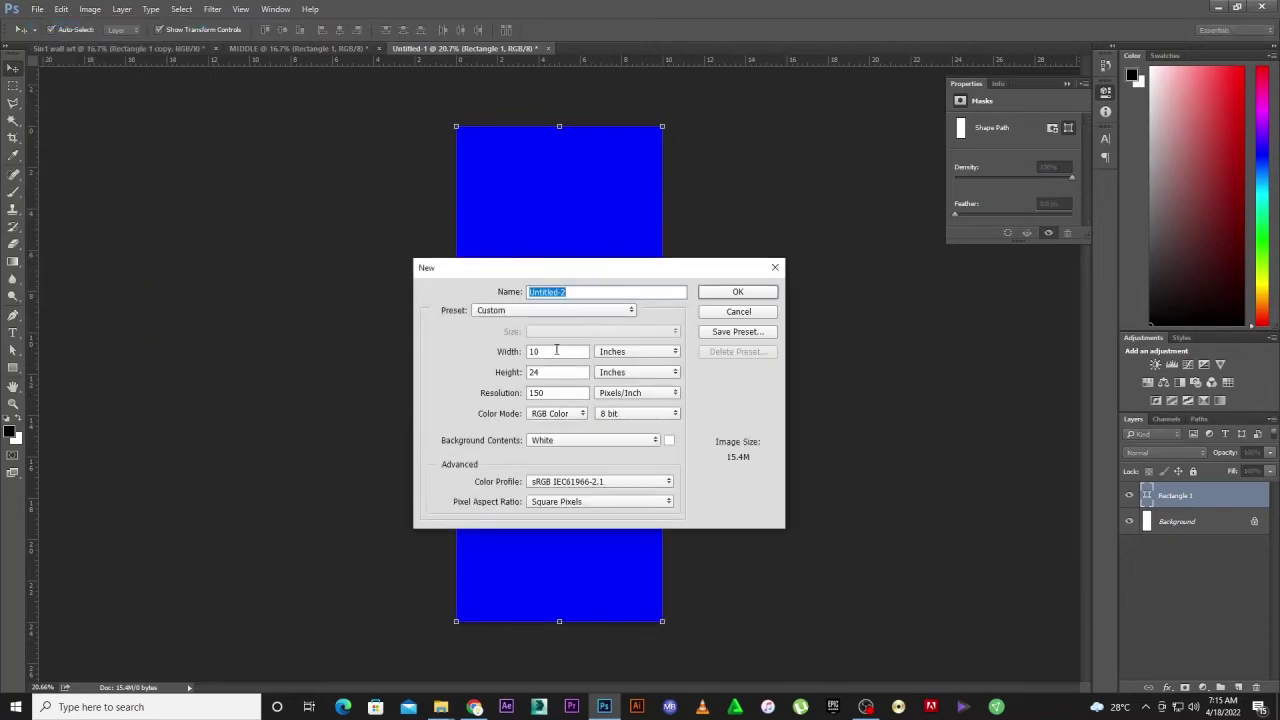
{"action": "left_click_drag", "start_coordinate": [552, 373], "coordinate": [480, 373]}
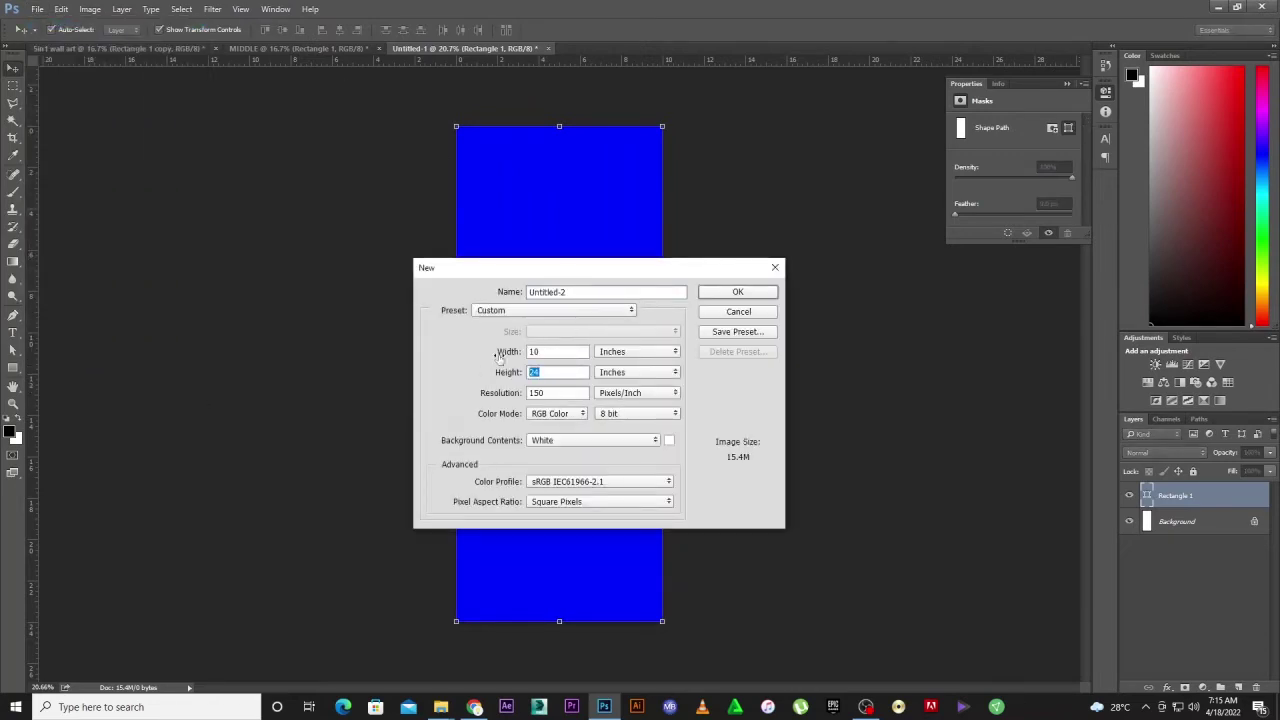
{"action": "type", "text": "1"}
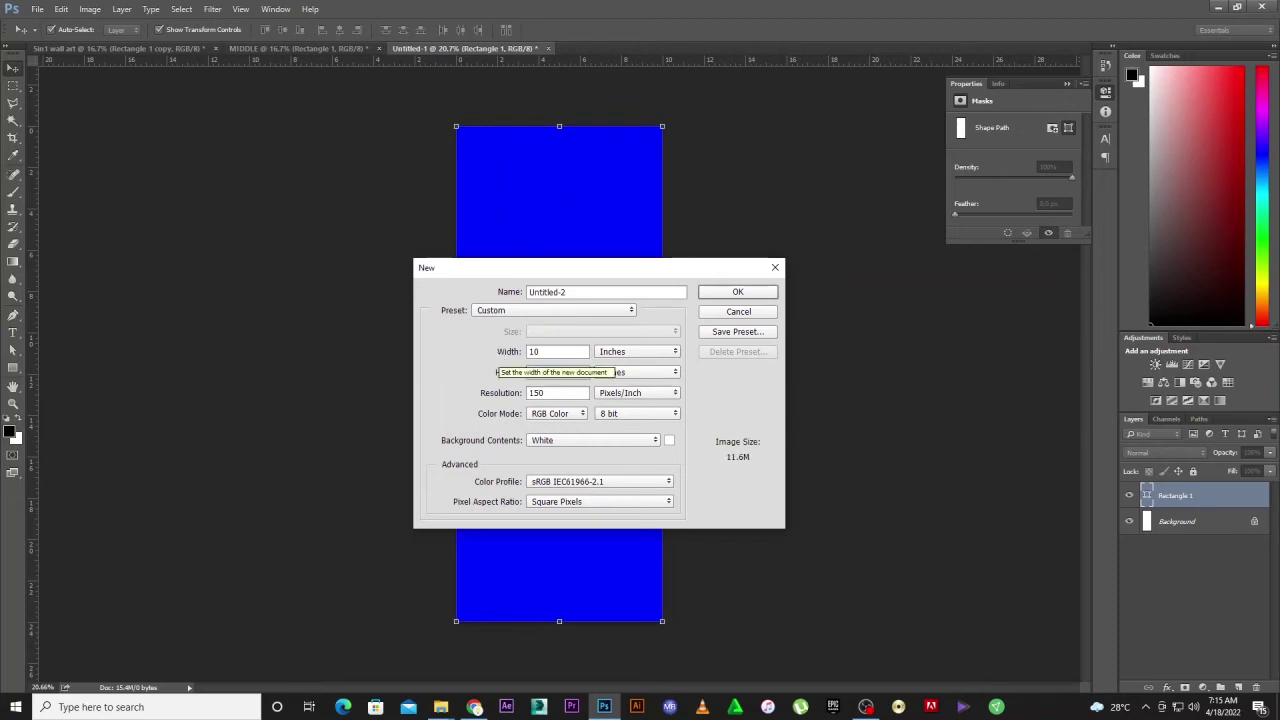
{"action": "key", "text": "Return"}
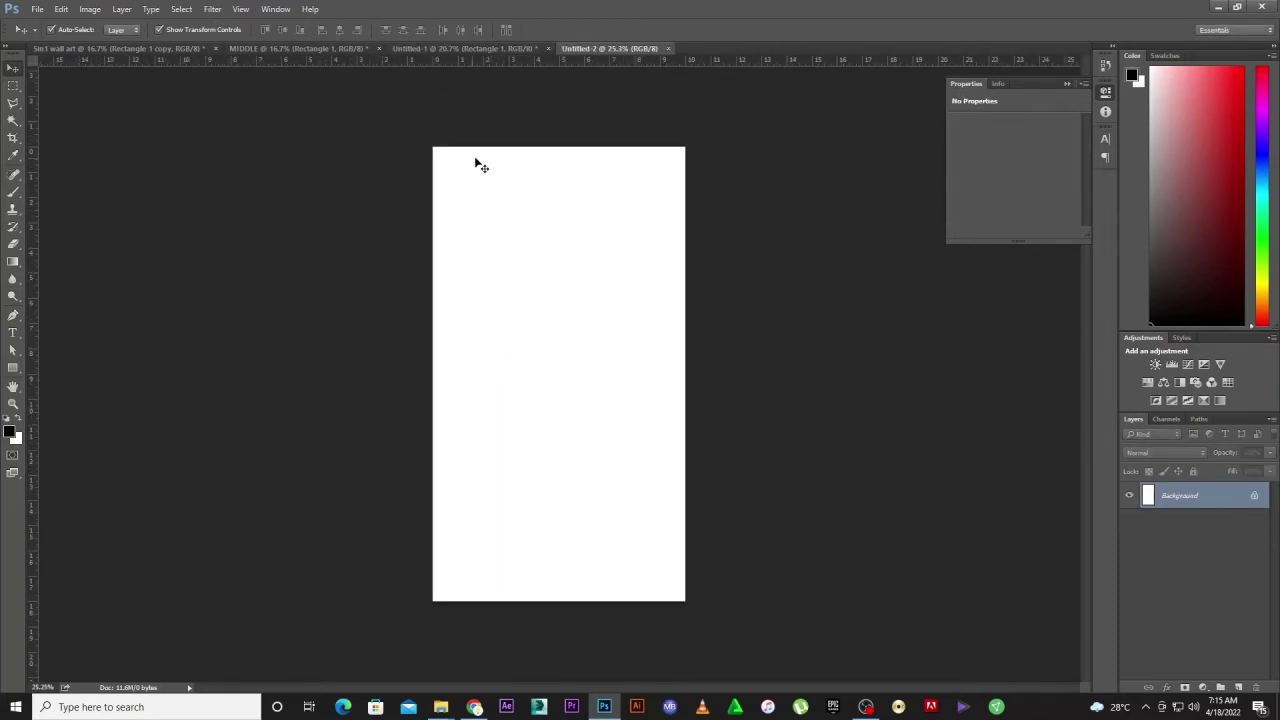
- Draw a red rectangle and stretch it to fill the whole 1500 × 2700 px canvas
{"action": "left_click", "coordinate": [13, 368]}
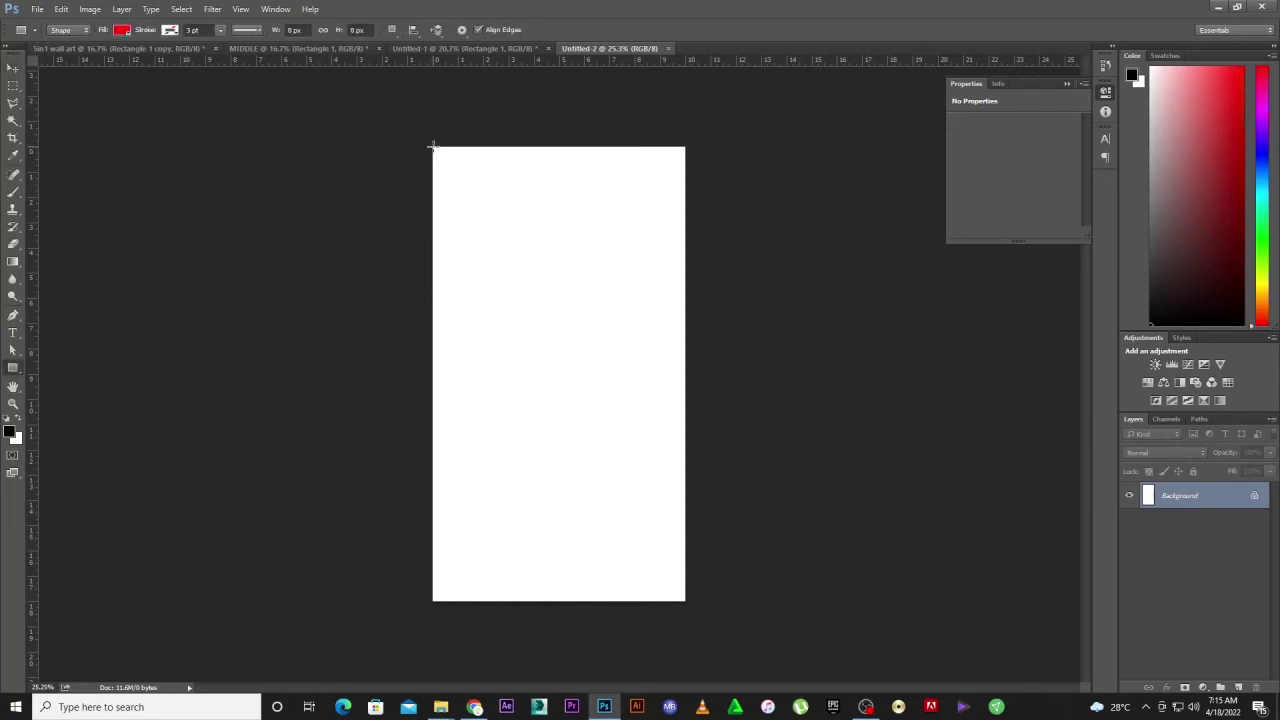
{"action": "left_click_drag", "start_coordinate": [432, 146], "coordinate": [686, 600]}
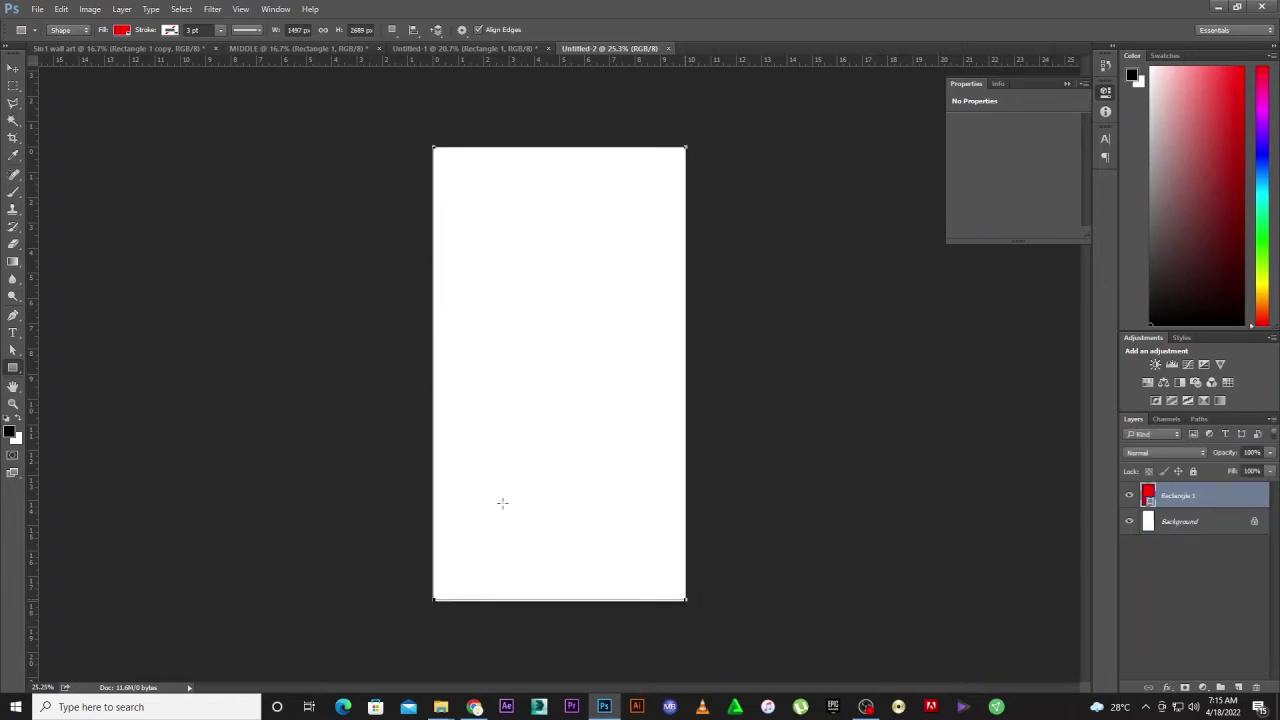
{"action": "left_click", "coordinate": [13, 67]}
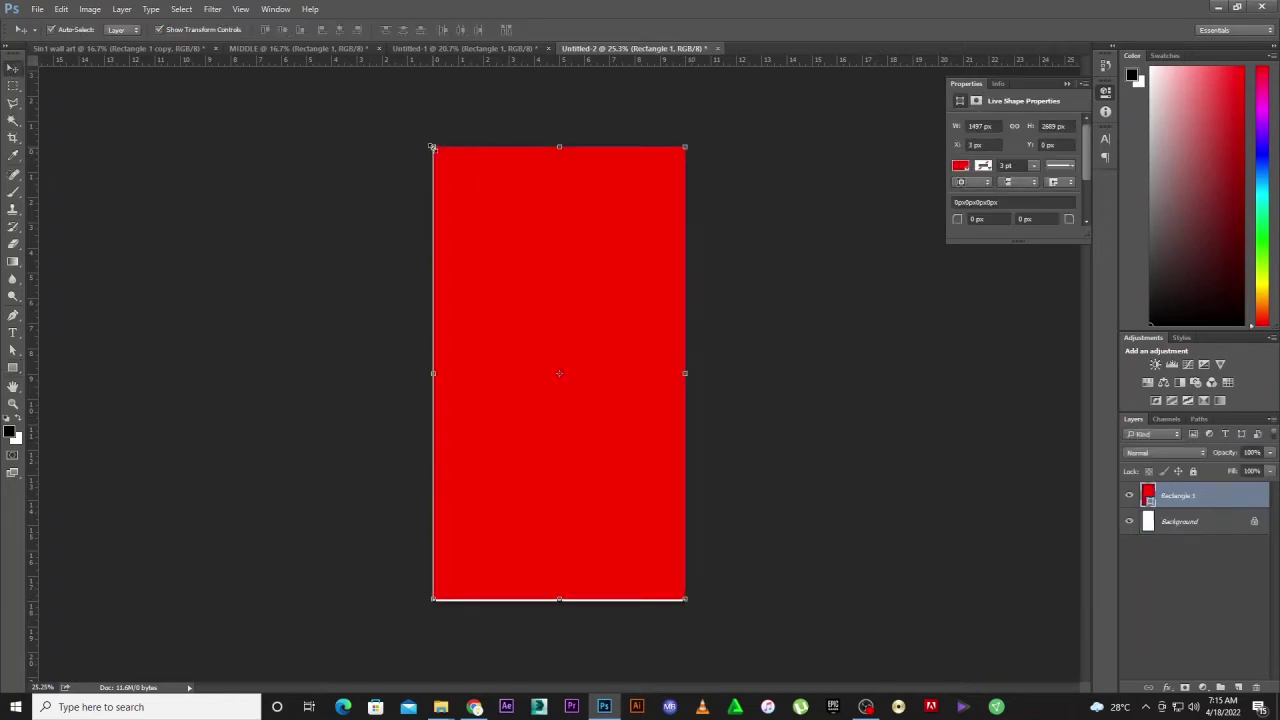
{"action": "mouse_move", "coordinate": [432, 147]}
{"action": "left_mouse_down"}
{"action": "mouse_move", "coordinate": [432, 132]}
{"action": "mouse_move", "coordinate": [432, 146]}
{"action": "left_mouse_up"}
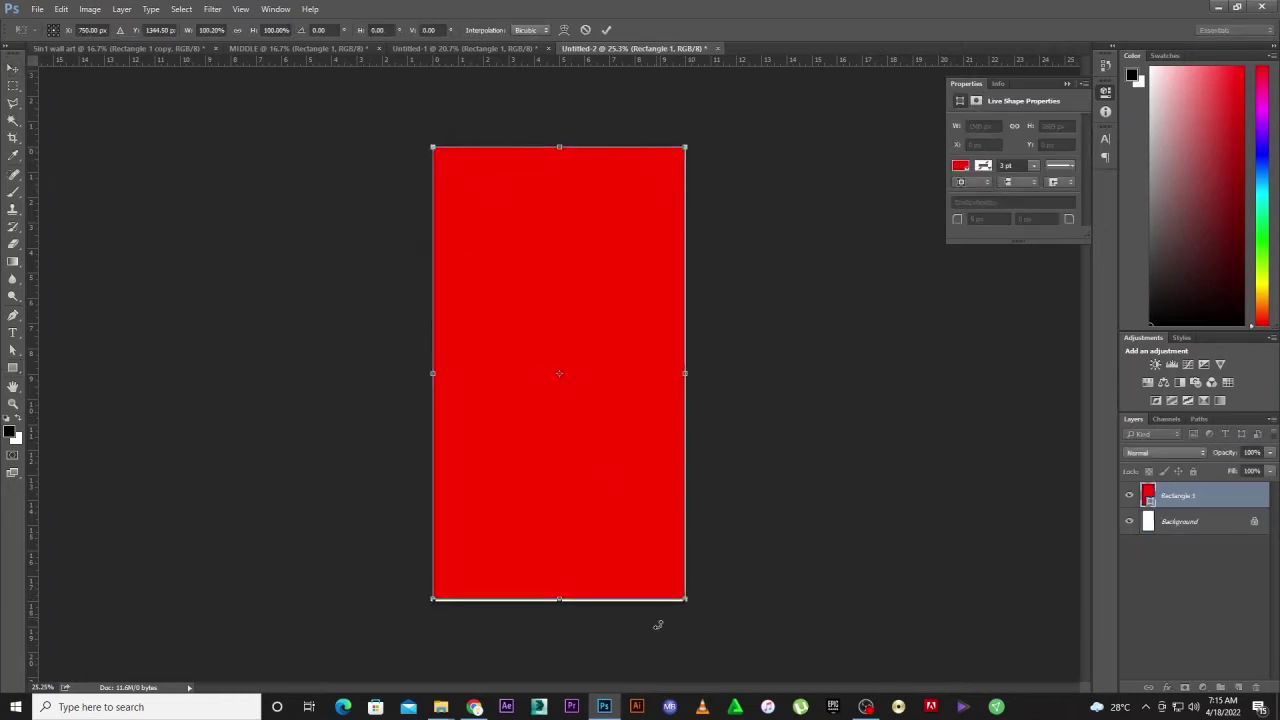
{"action": "left_click_drag", "start_coordinate": [687, 603], "coordinate": [685, 601]}
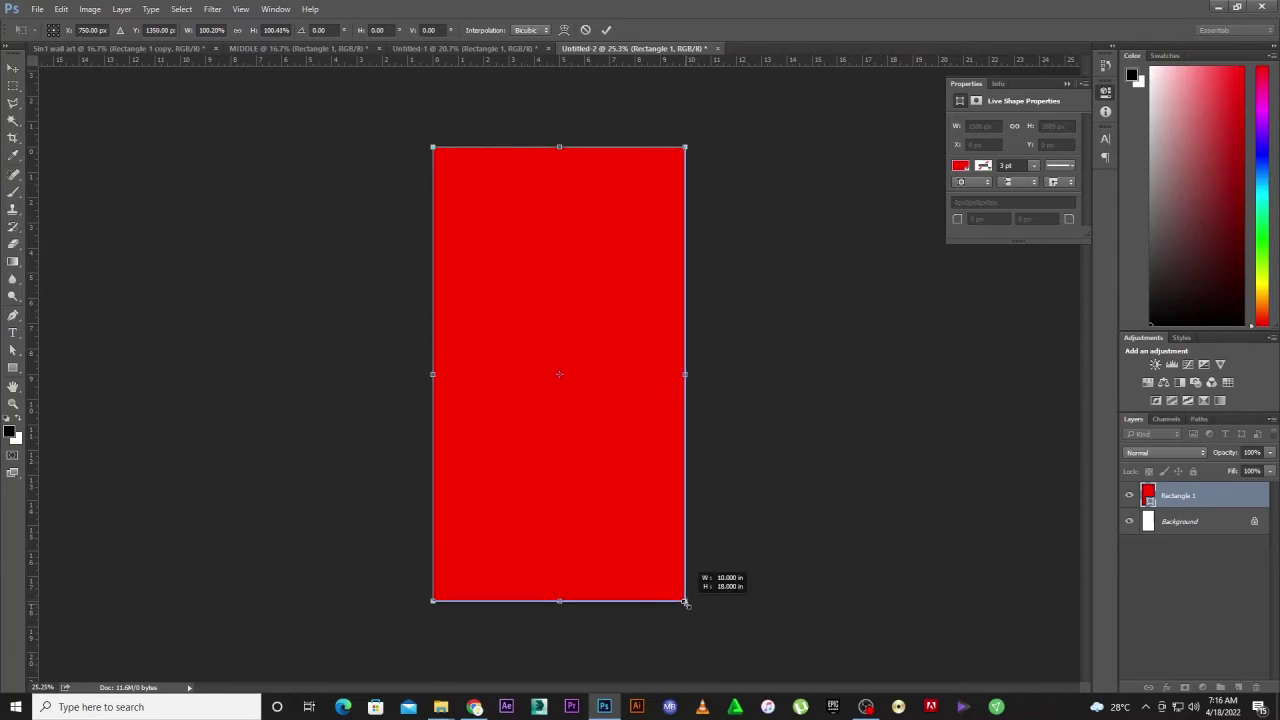
{"action": "left_click_drag", "start_coordinate": [685, 602], "coordinate": [686, 603]}
{"action": "left_click", "coordinate": [606, 29]}
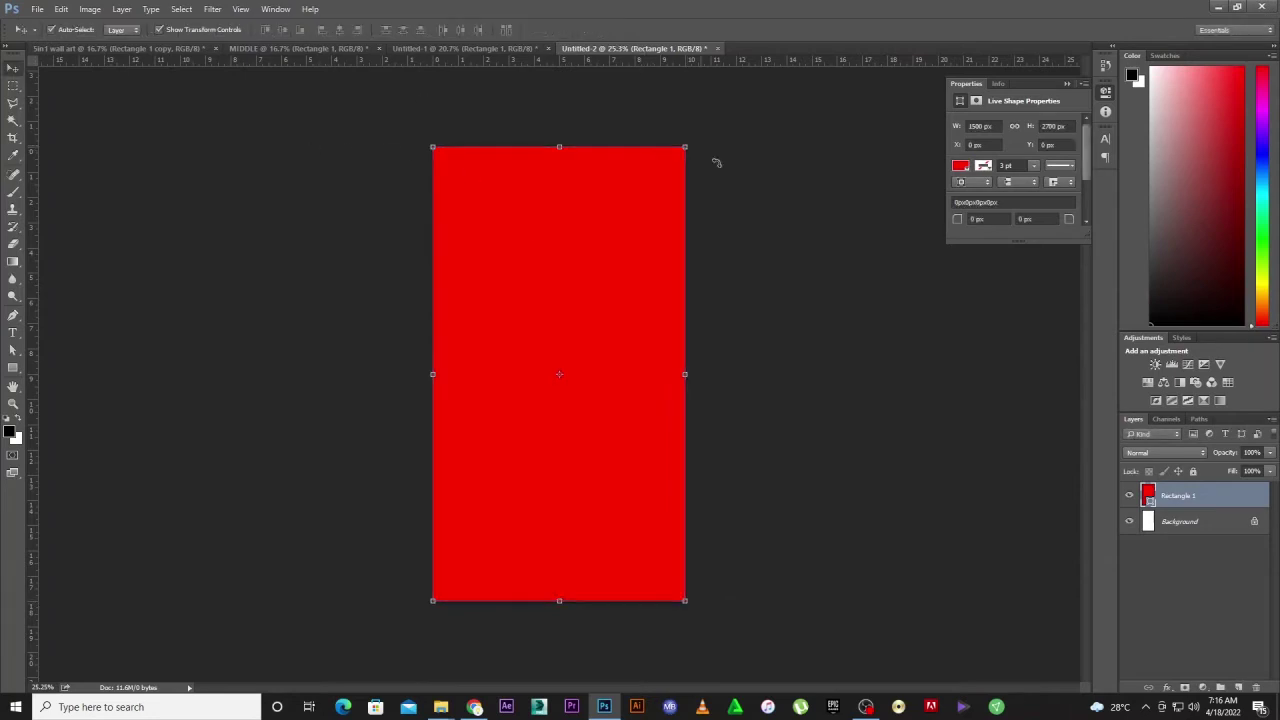
- Change the rectangle's fill colour from red to orange
{"action": "double_click", "coordinate": [1149, 496]}
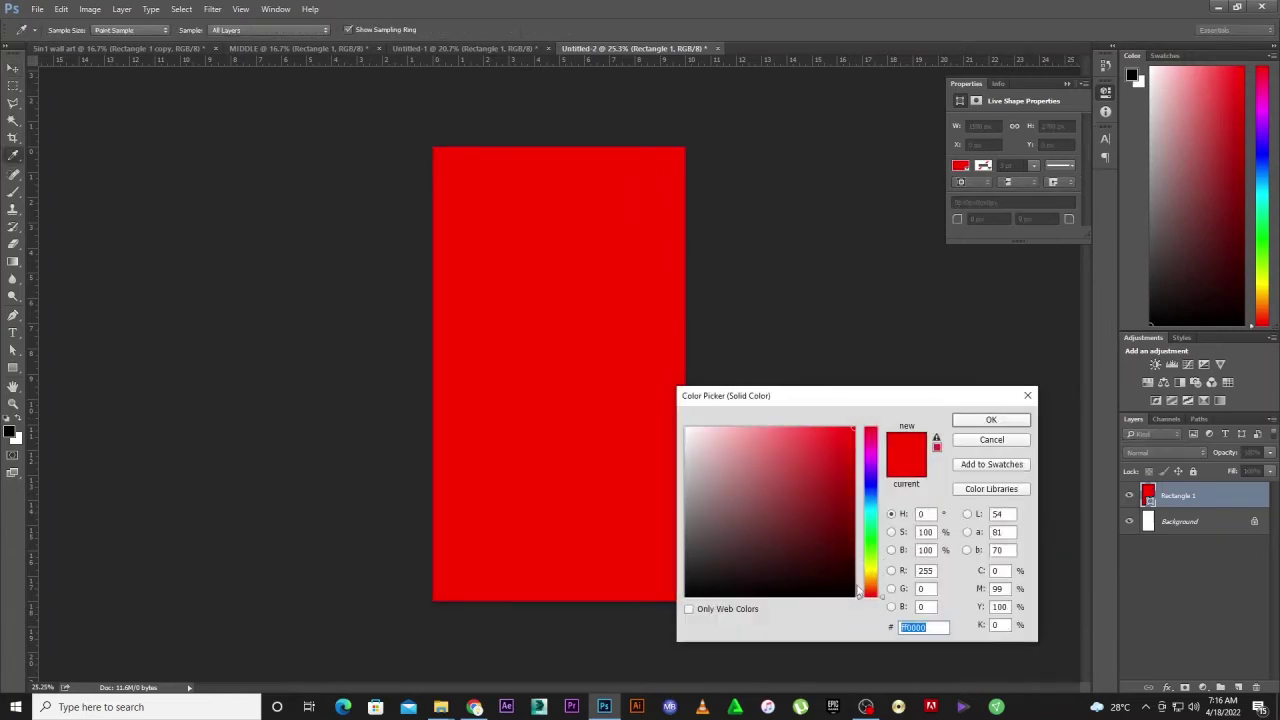
{"action": "left_click_drag", "start_coordinate": [872, 585], "coordinate": [872, 578]}
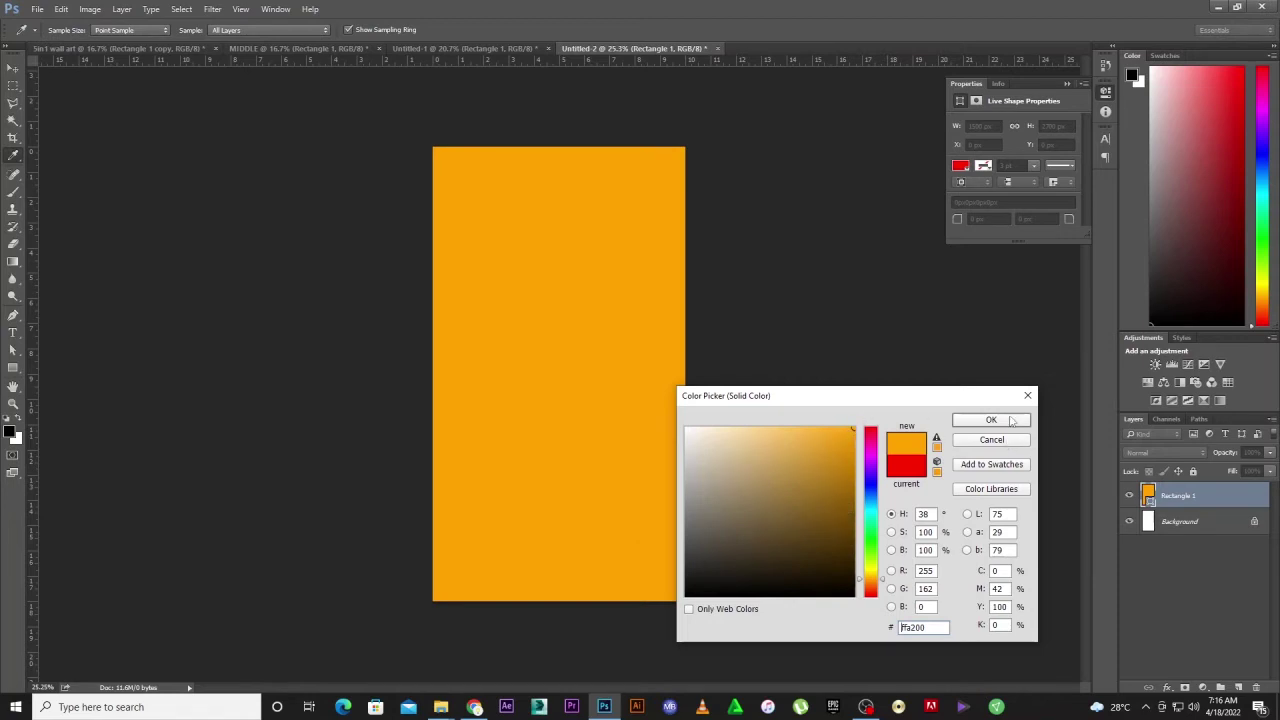
{"action": "left_click", "coordinate": [1011, 421]}
- Drag the orange rectangle into 5in1 wall art as the leftmost panel beside the blue one
{"action": "key", "text": "v"}
{"action": "left_click_drag", "start_coordinate": [530, 208], "coordinate": [236, 307]}
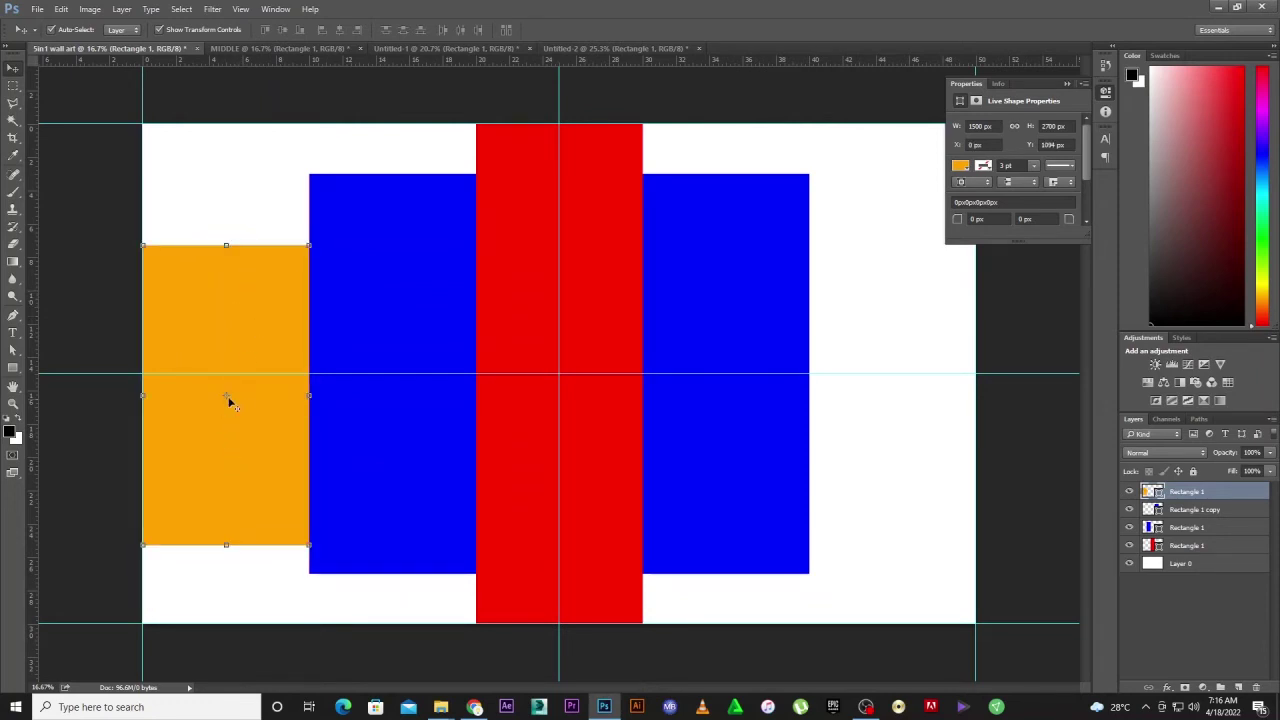
{"action": "left_click_drag", "start_coordinate": [249, 477], "coordinate": [248, 457]}
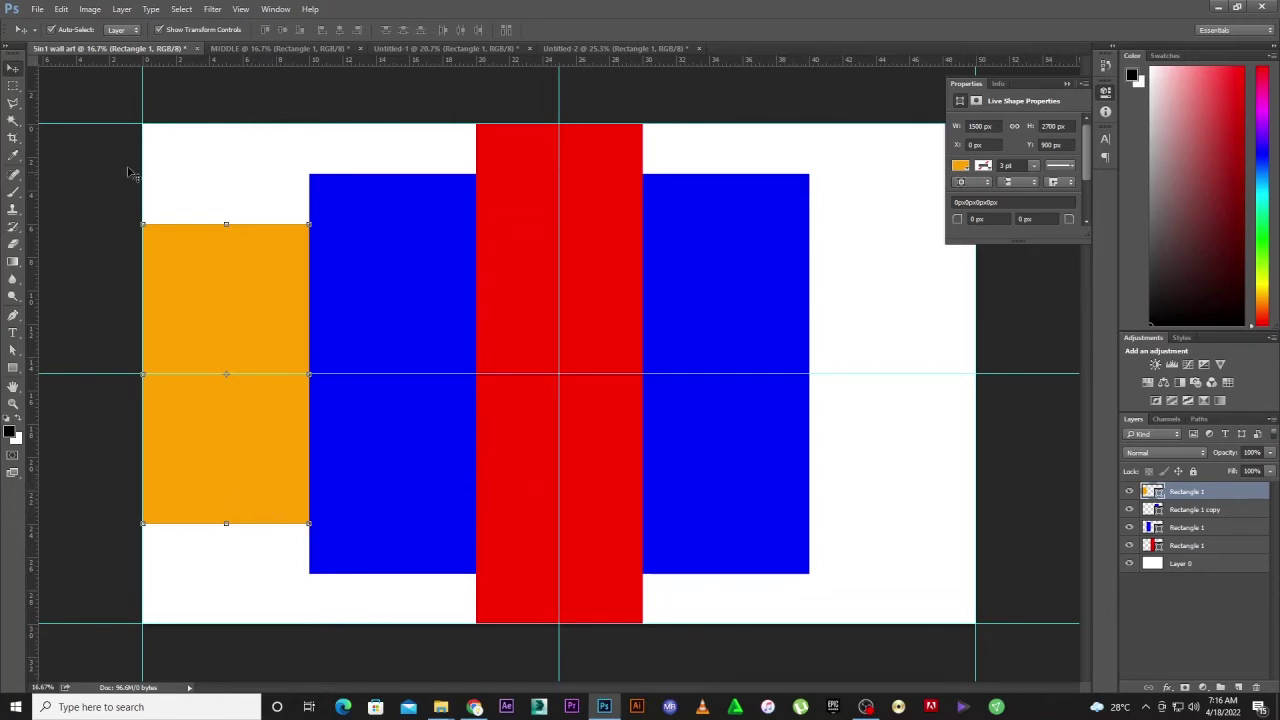
- Duplicate the orange panel's layer and move the copy to the canvas's right edge
{"action": "left_click", "coordinate": [61, 9]}
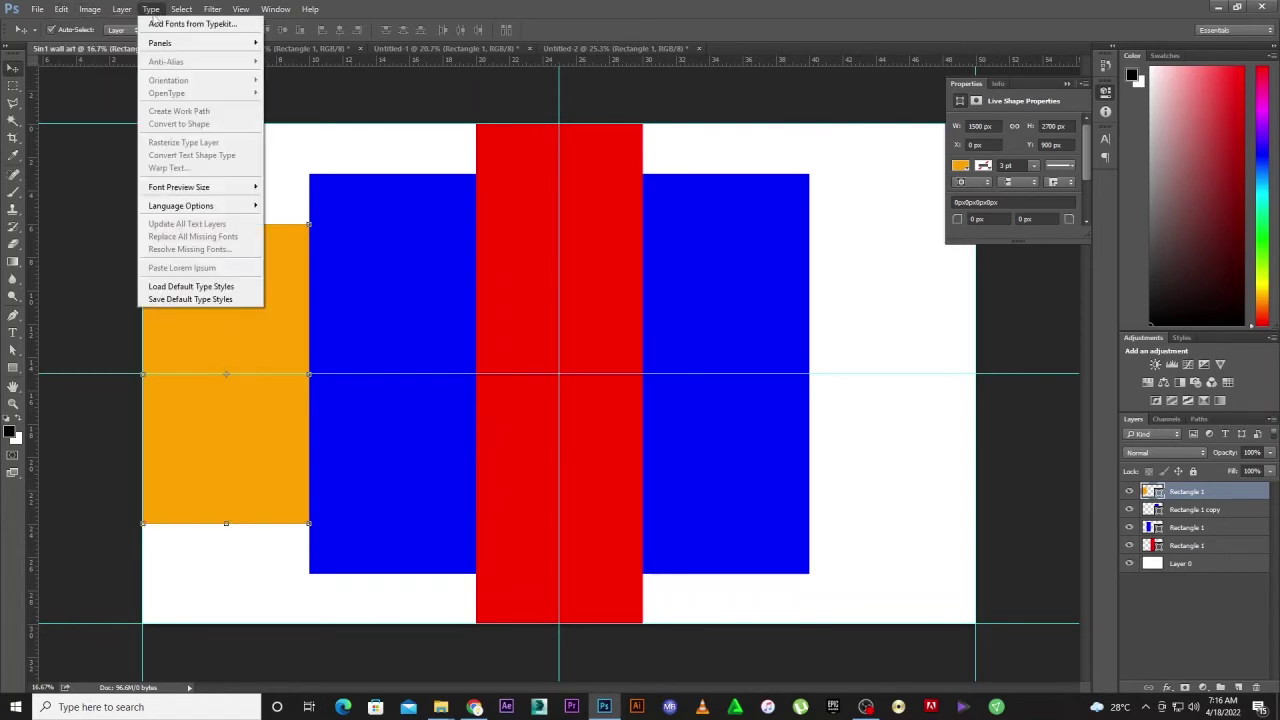
{"action": "mouse_move", "coordinate": [122, 9]}
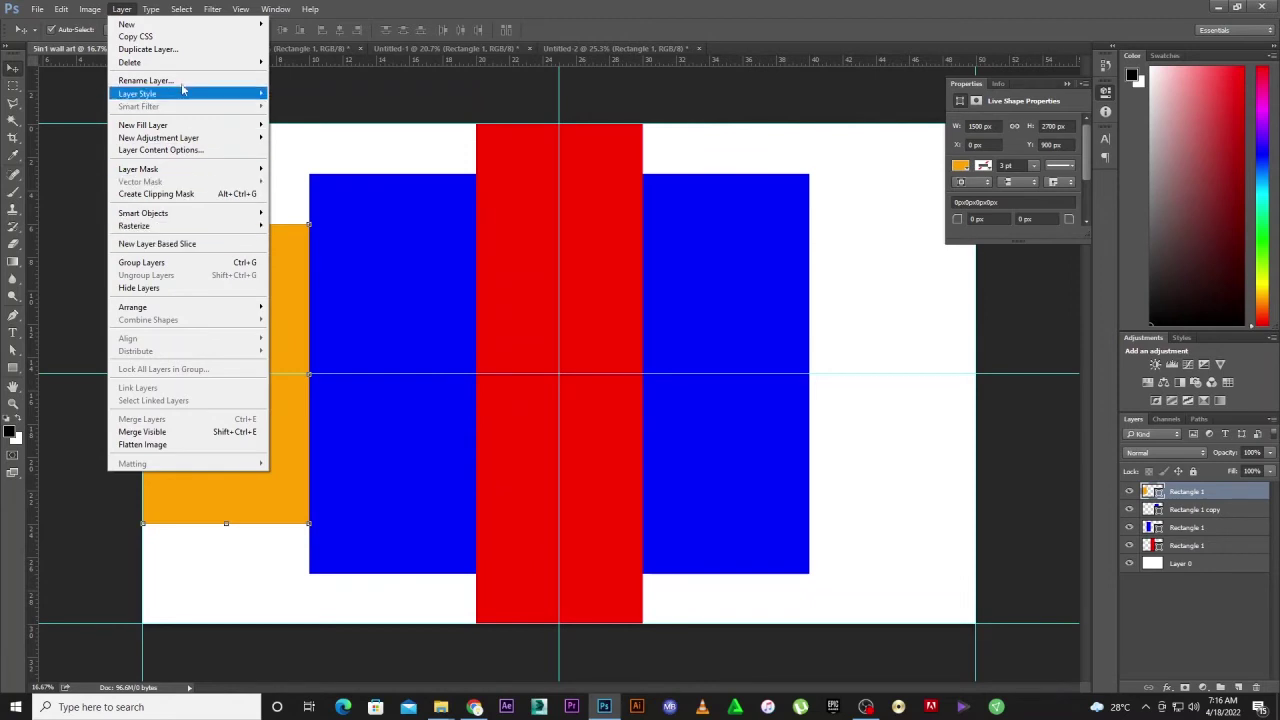
{"action": "left_click", "coordinate": [148, 49]}
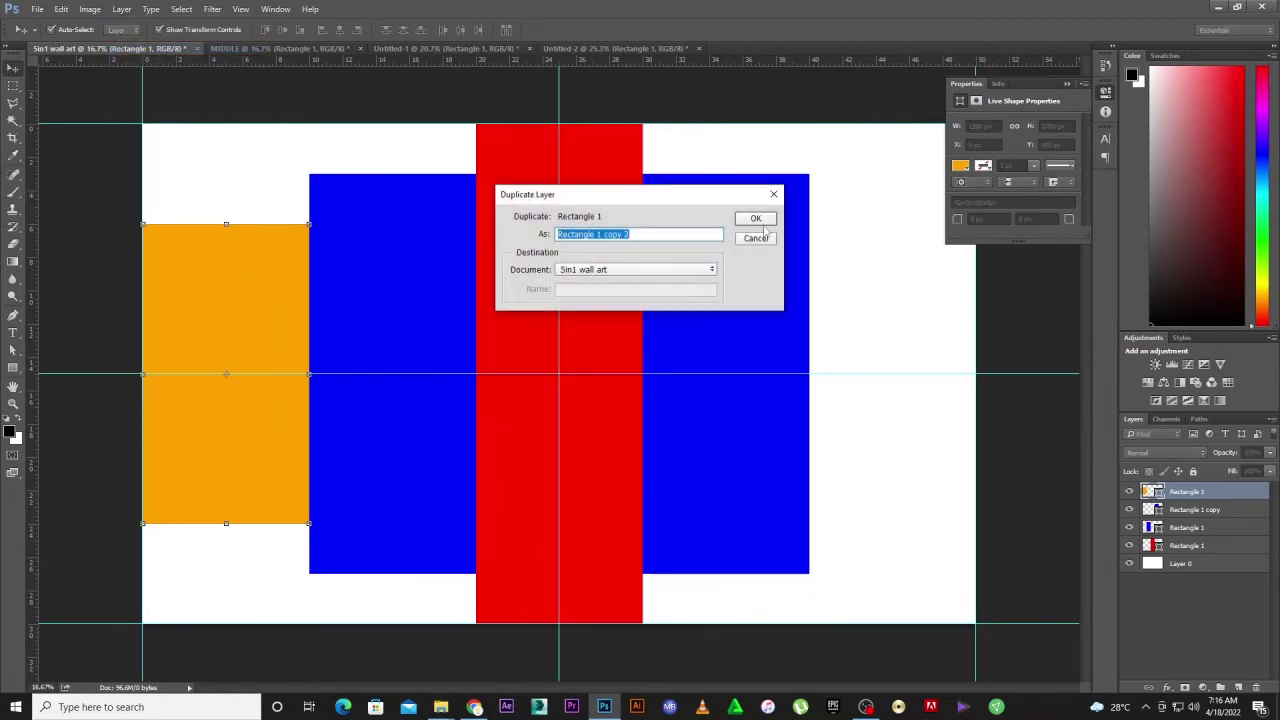
{"action": "left_click", "coordinate": [755, 219]}
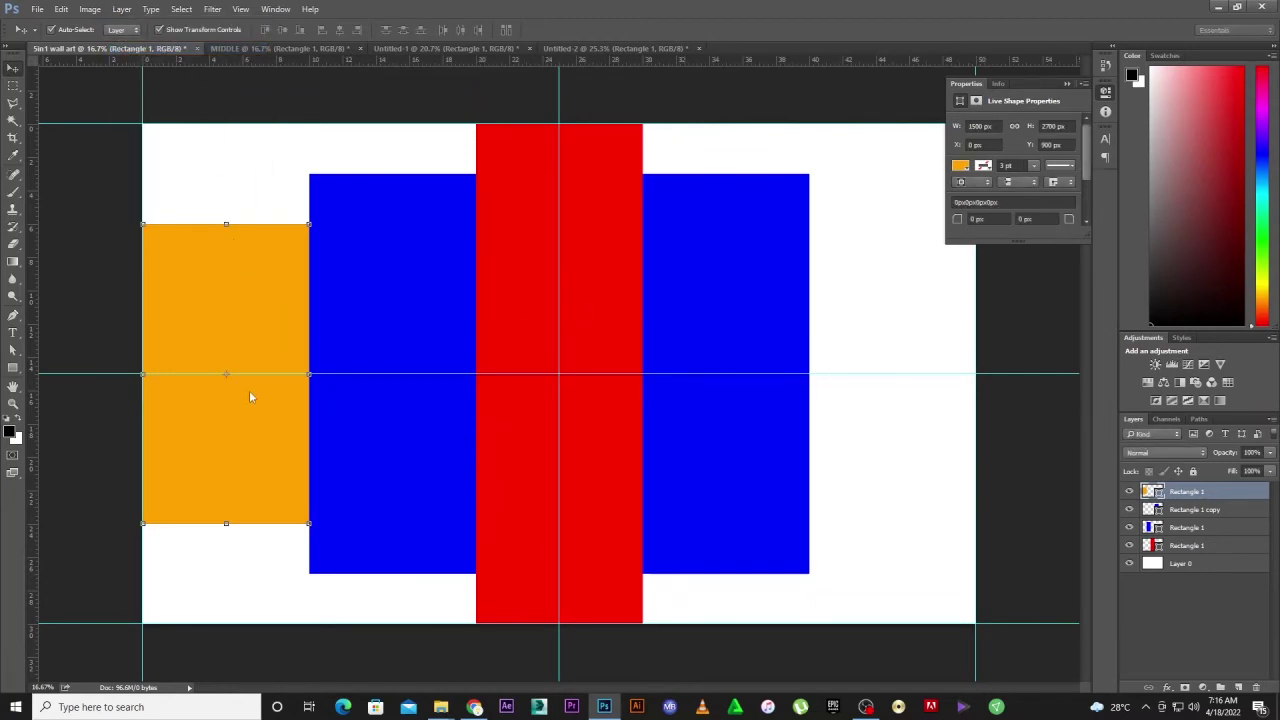
{"action": "left_click_drag", "start_coordinate": [234, 326], "coordinate": [881, 334]}
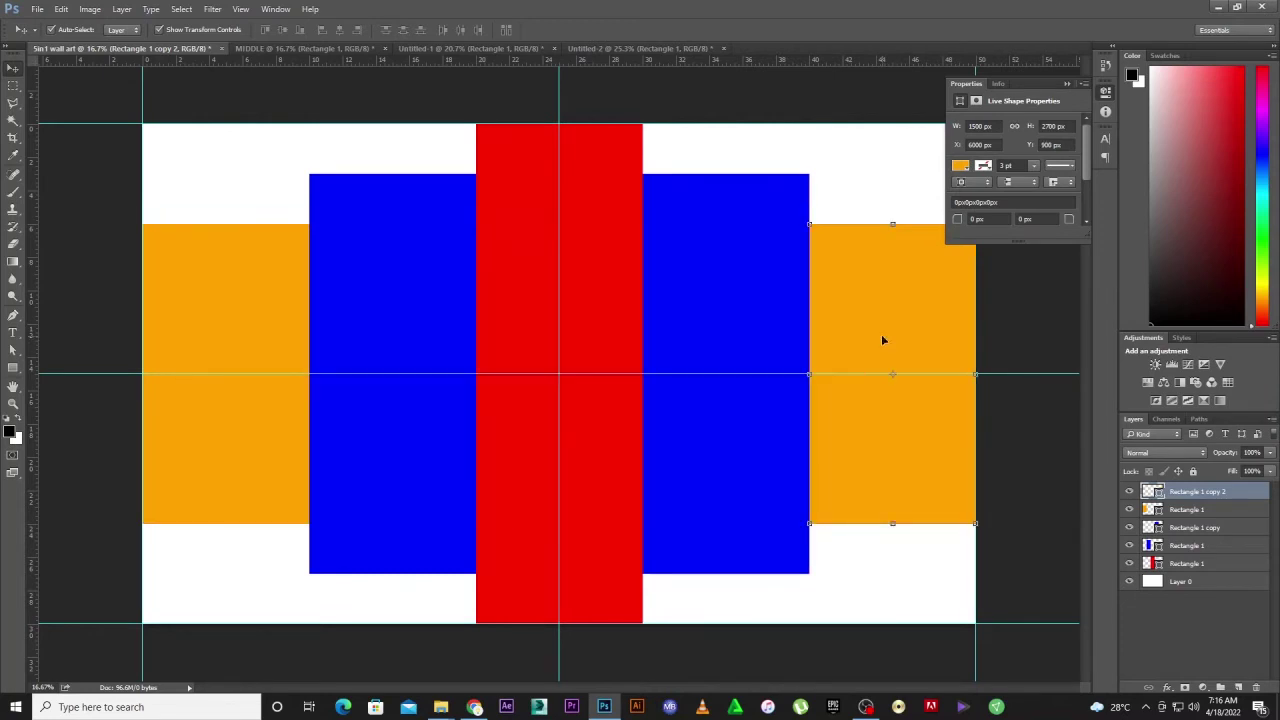
{"action": "left_click", "coordinate": [1027, 505]}
{"action": "key", "text": "ctrl+minus"}
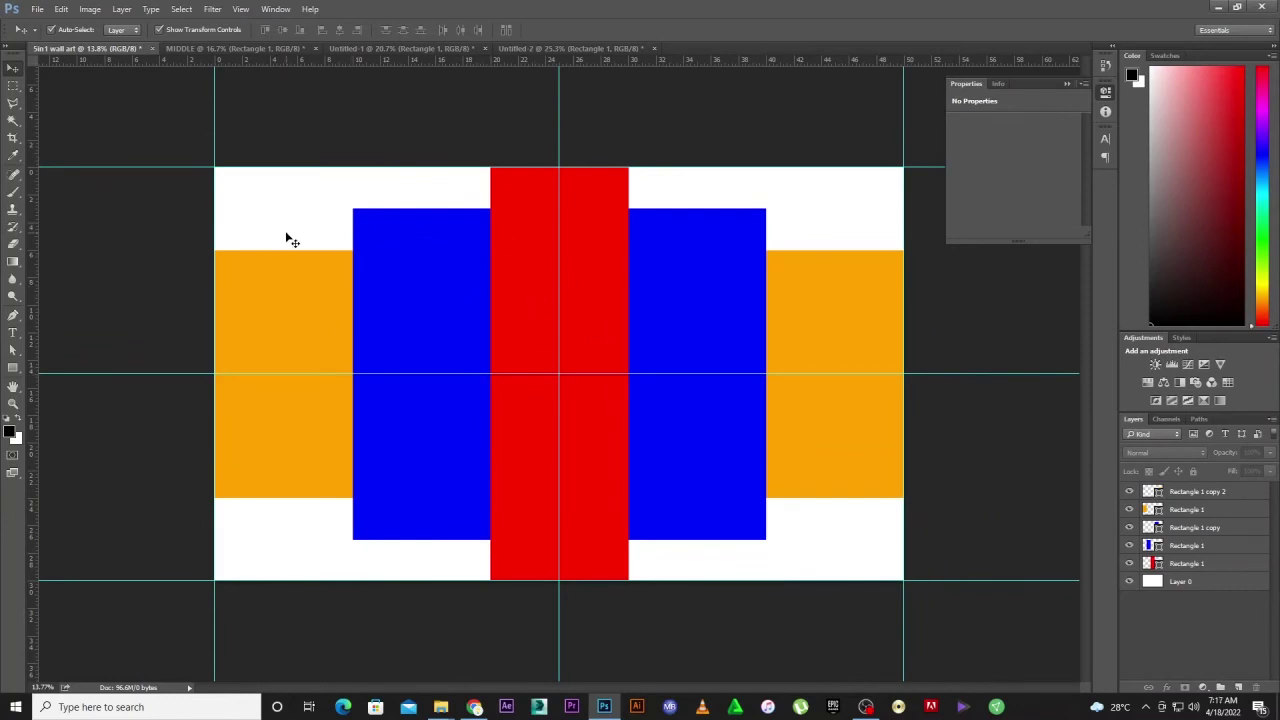
- Add vertical guides at the edges of the left and right blue panels
{"action": "left_click", "coordinate": [322, 308]}
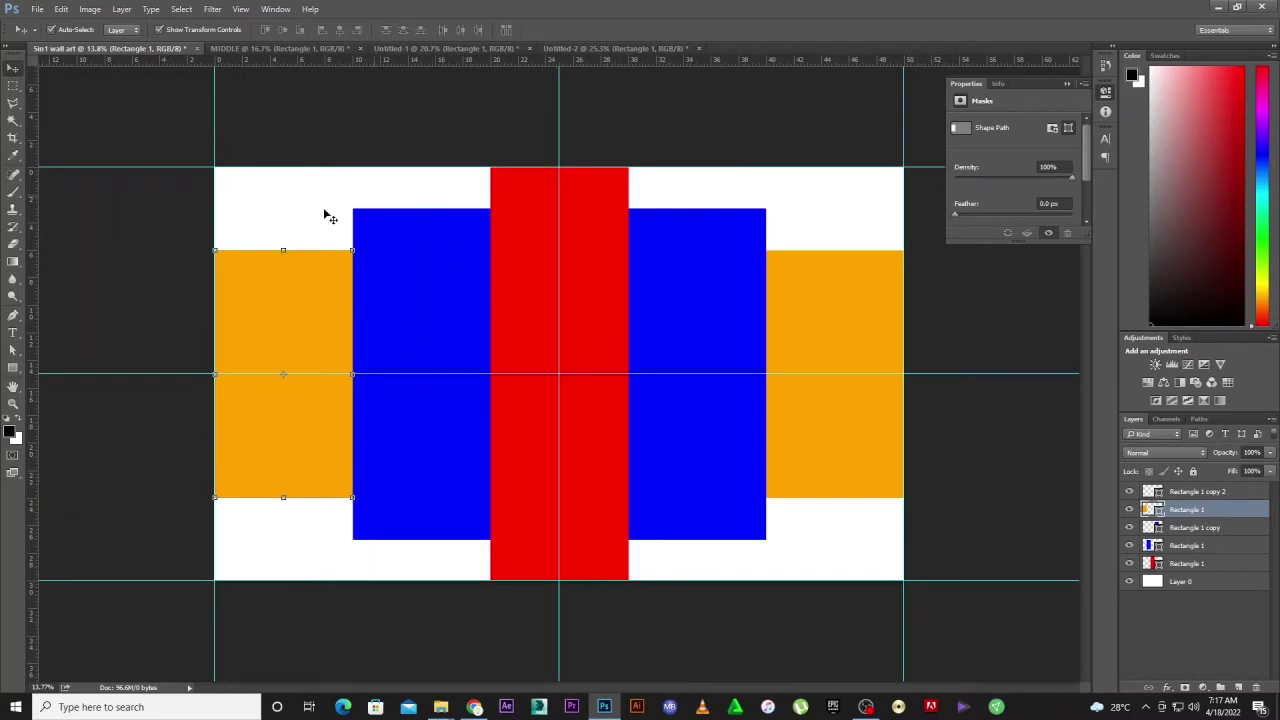
{"action": "left_click_drag", "start_coordinate": [33, 486], "coordinate": [354, 485]}
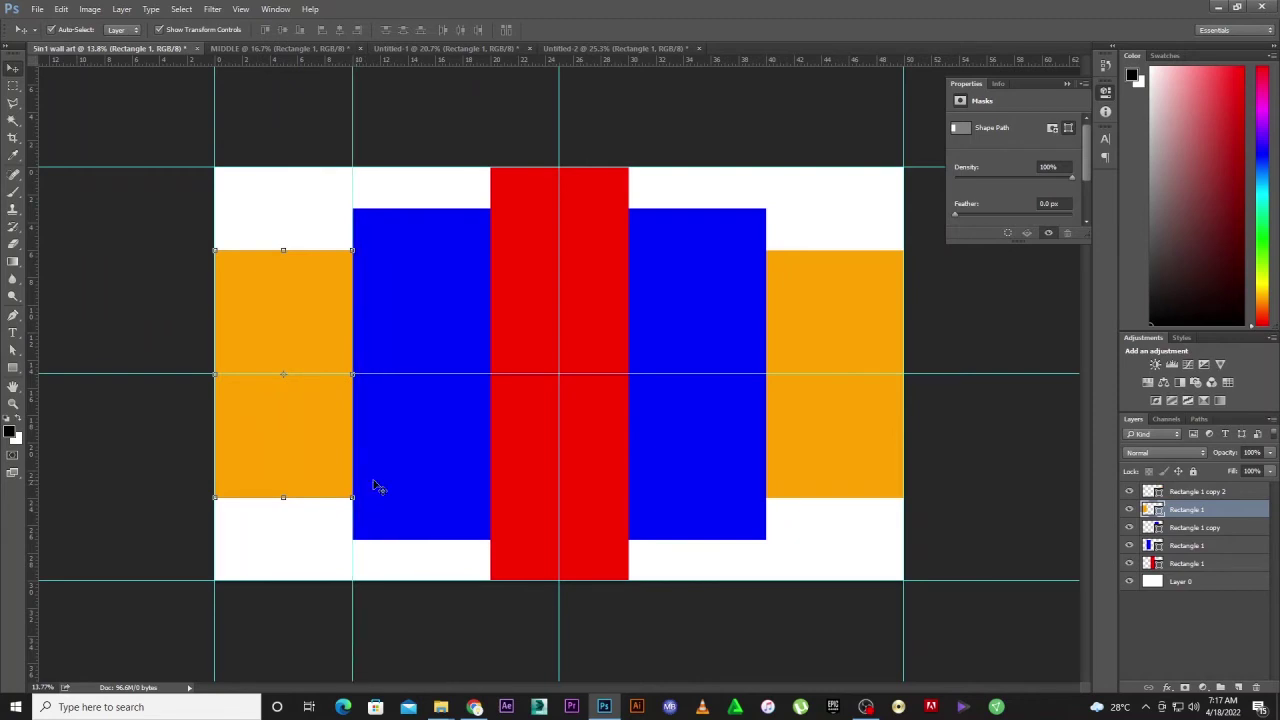
{"action": "left_click", "coordinate": [410, 470]}
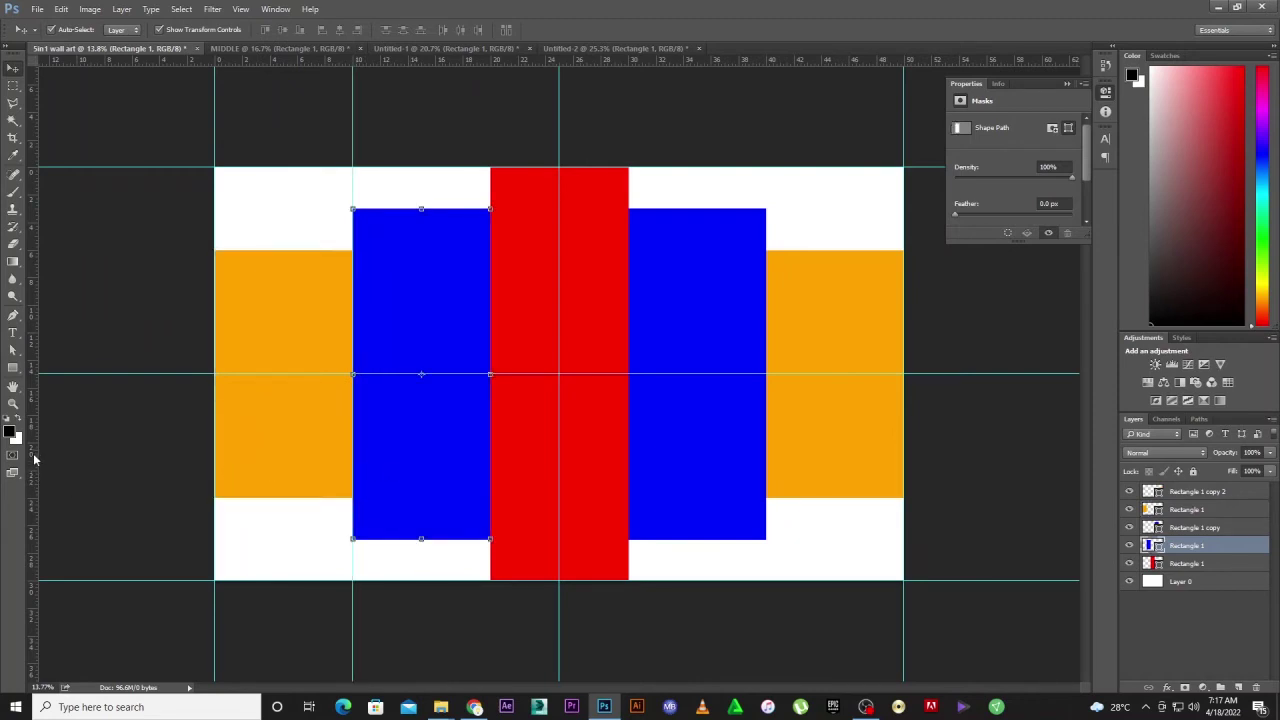
{"action": "left_click_drag", "start_coordinate": [34, 458], "coordinate": [490, 455]}
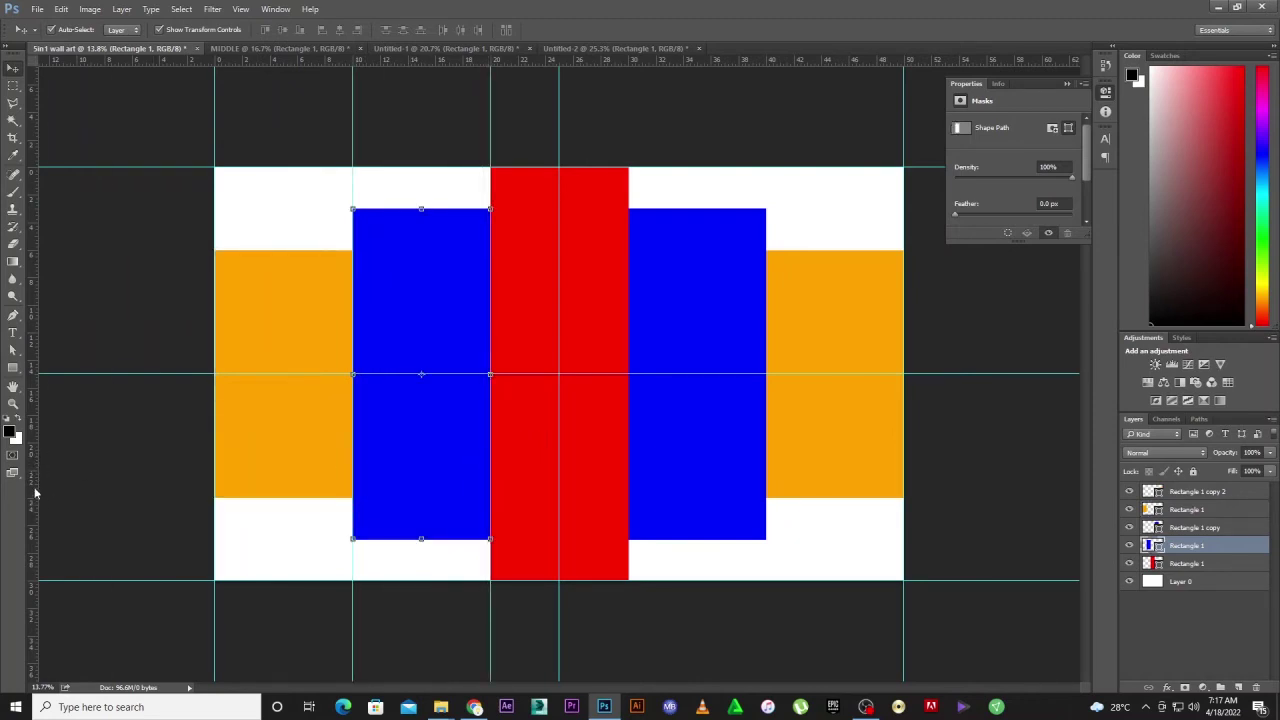
{"action": "left_click_drag", "start_coordinate": [34, 492], "coordinate": [660, 480]}
{"action": "left_click", "coordinate": [684, 480]}
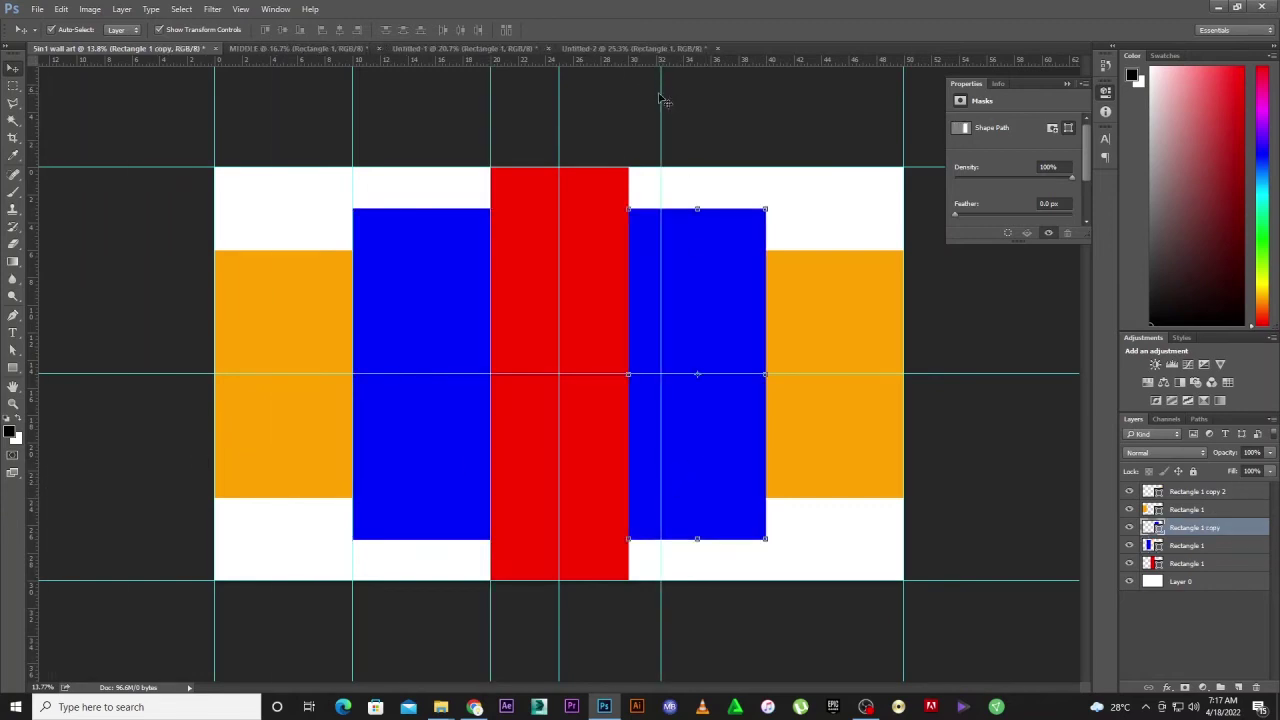
{"action": "left_click_drag", "start_coordinate": [660, 95], "coordinate": [766, 110]}
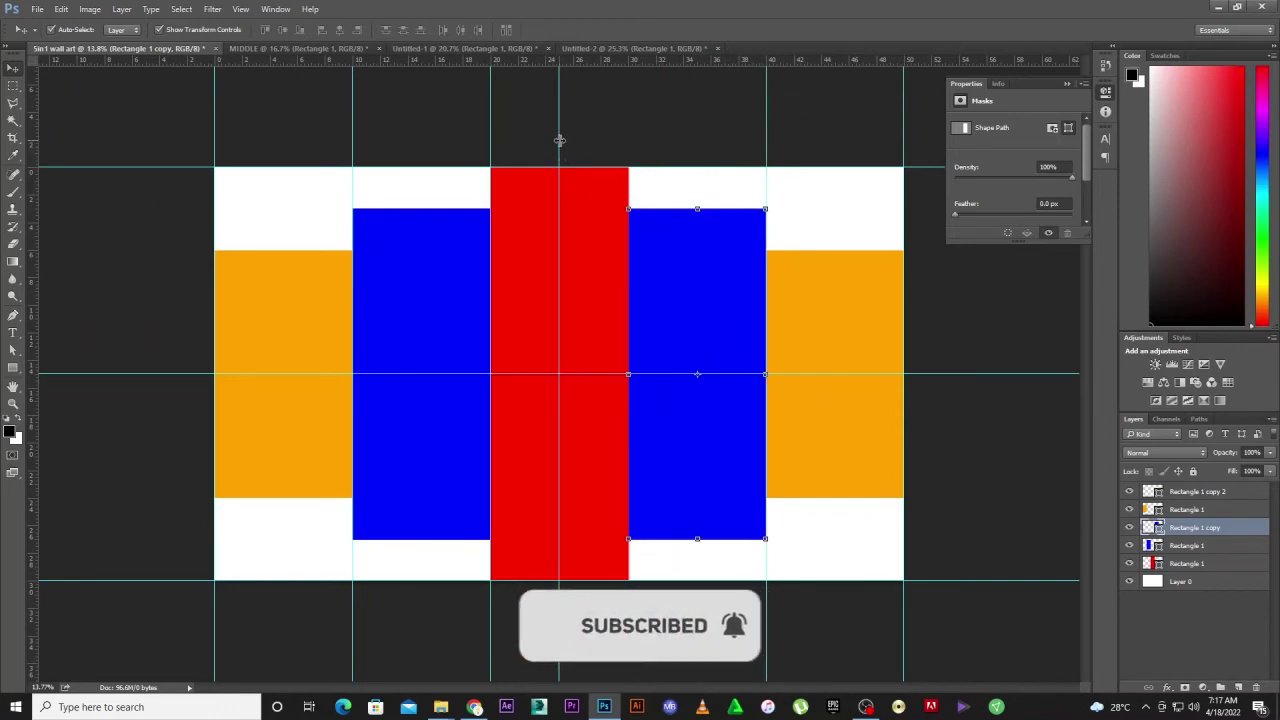
{"action": "left_click_drag", "start_coordinate": [560, 137], "coordinate": [629, 143]}
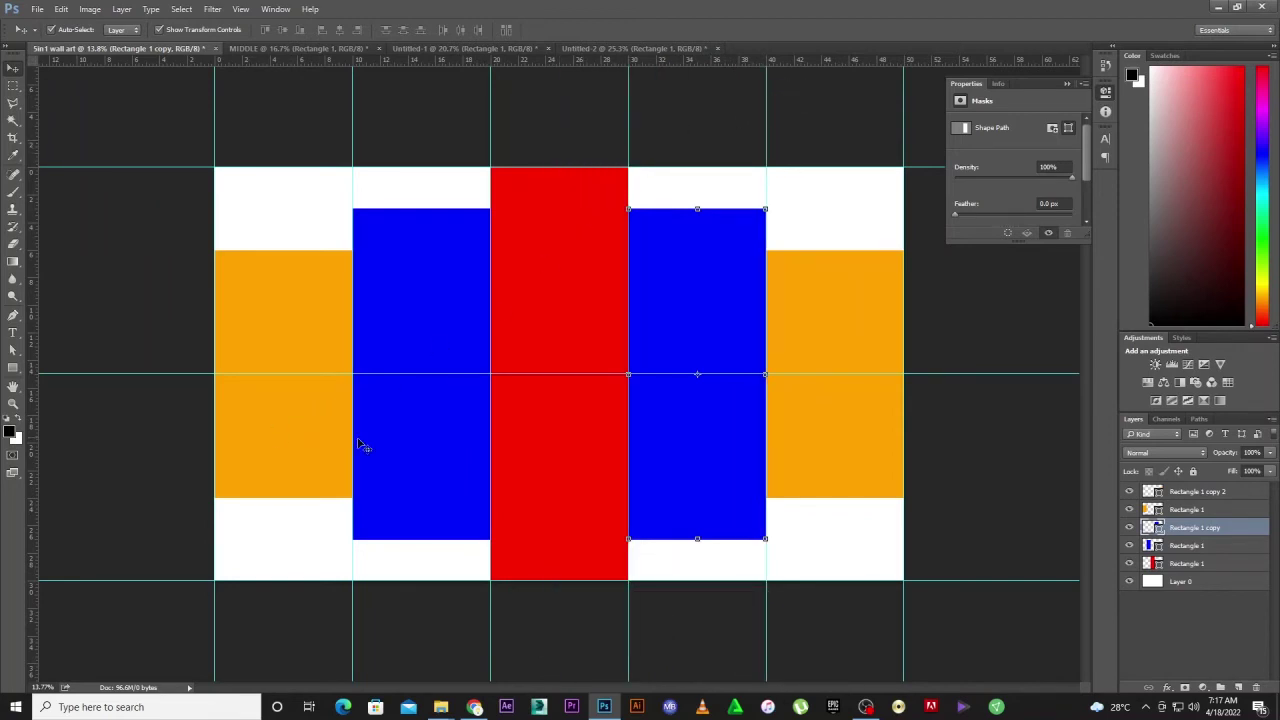
- Add horizontal guides along the top and bottom edges of the orange and blue panels
{"action": "left_click_drag", "start_coordinate": [589, 68], "coordinate": [616, 208]}
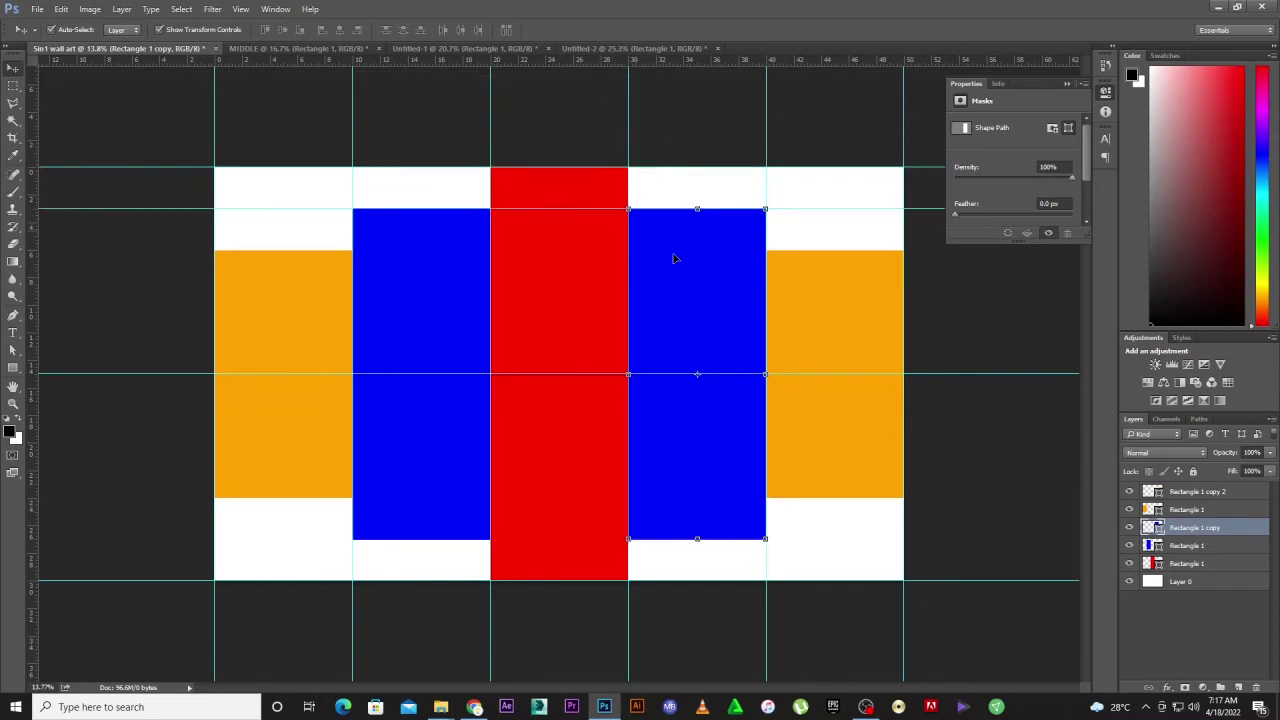
{"action": "left_click", "coordinate": [815, 298]}
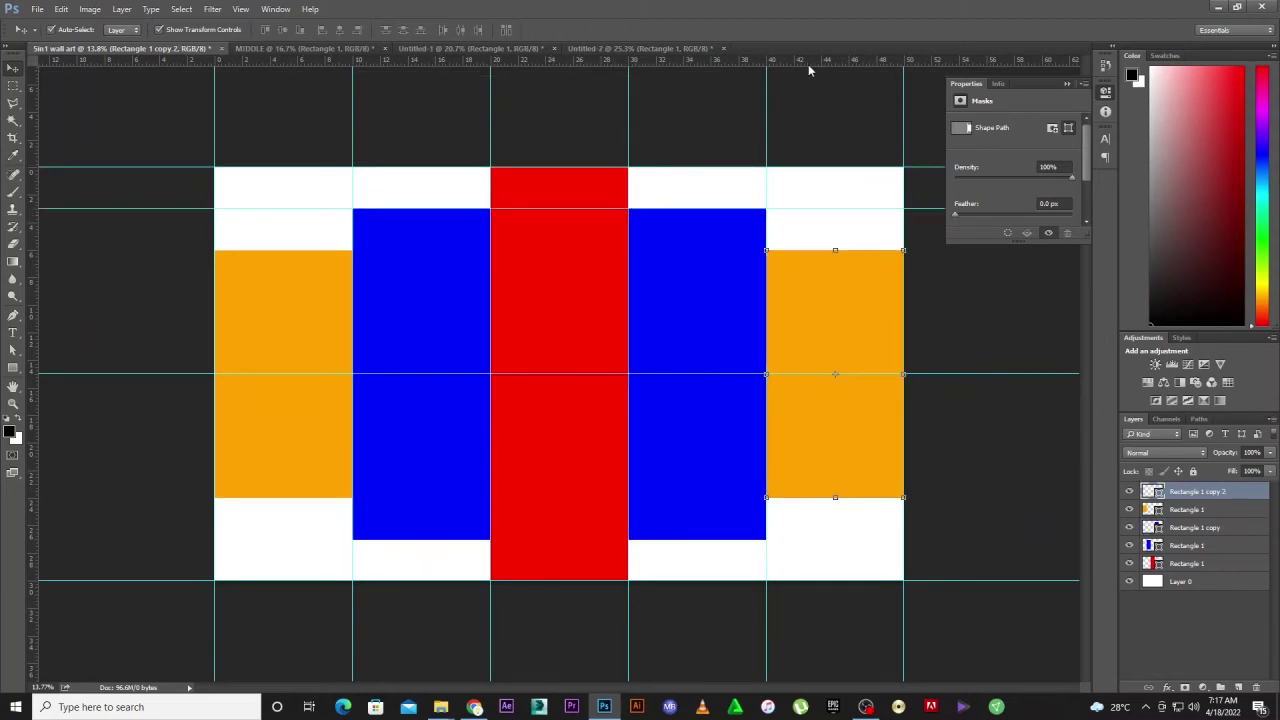
{"action": "left_click_drag", "start_coordinate": [808, 64], "coordinate": [806, 249]}
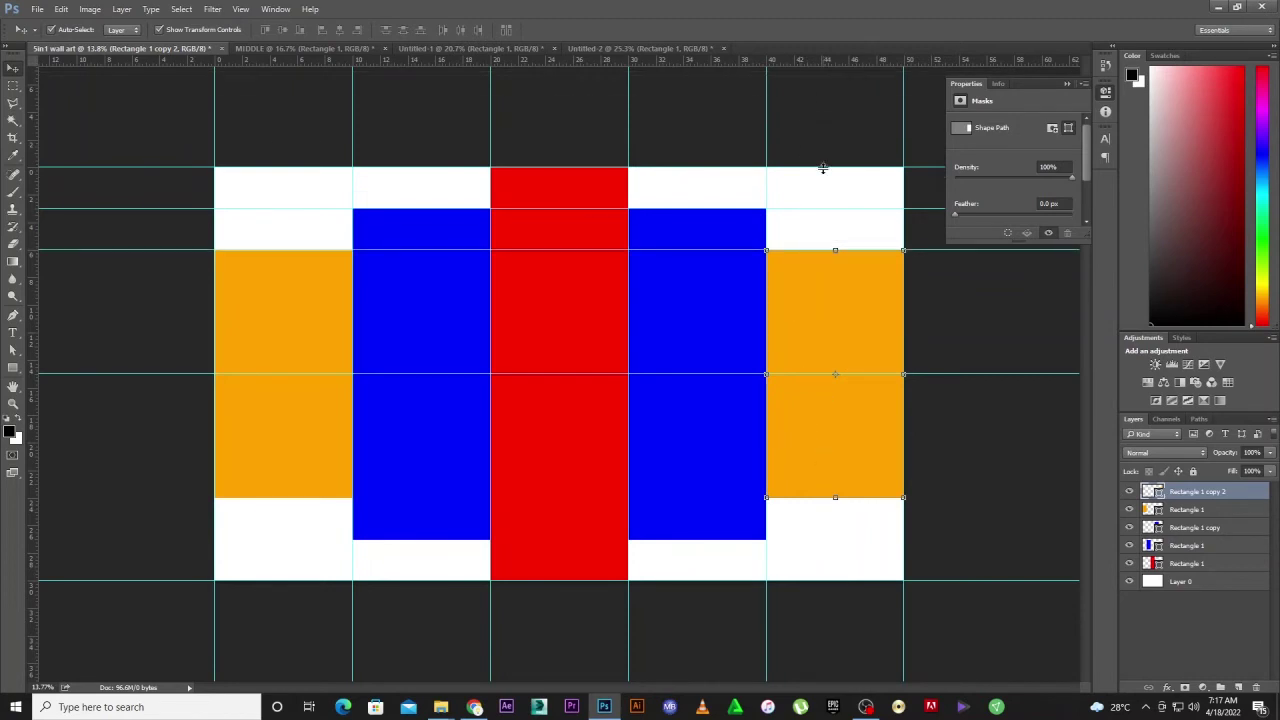
{"action": "left_click_drag", "start_coordinate": [787, 62], "coordinate": [753, 495]}
{"action": "left_click", "coordinate": [737, 466]}
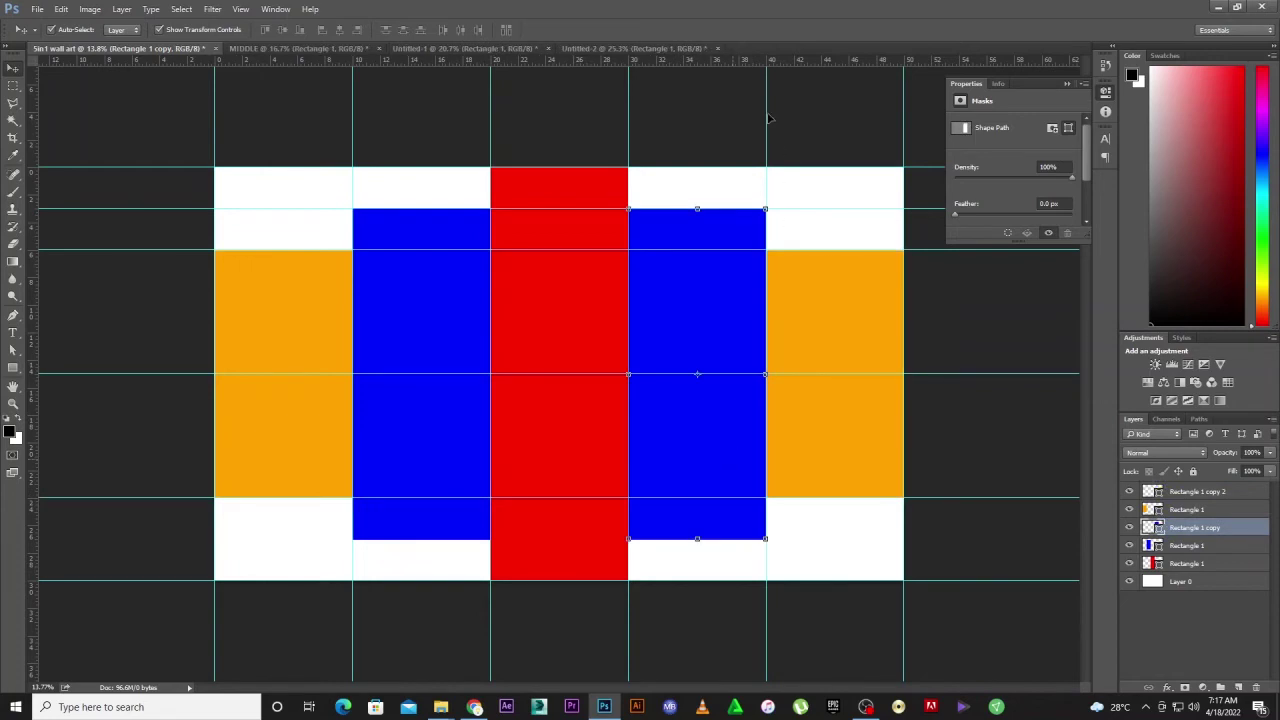
{"action": "left_click_drag", "start_coordinate": [749, 63], "coordinate": [822, 538]}
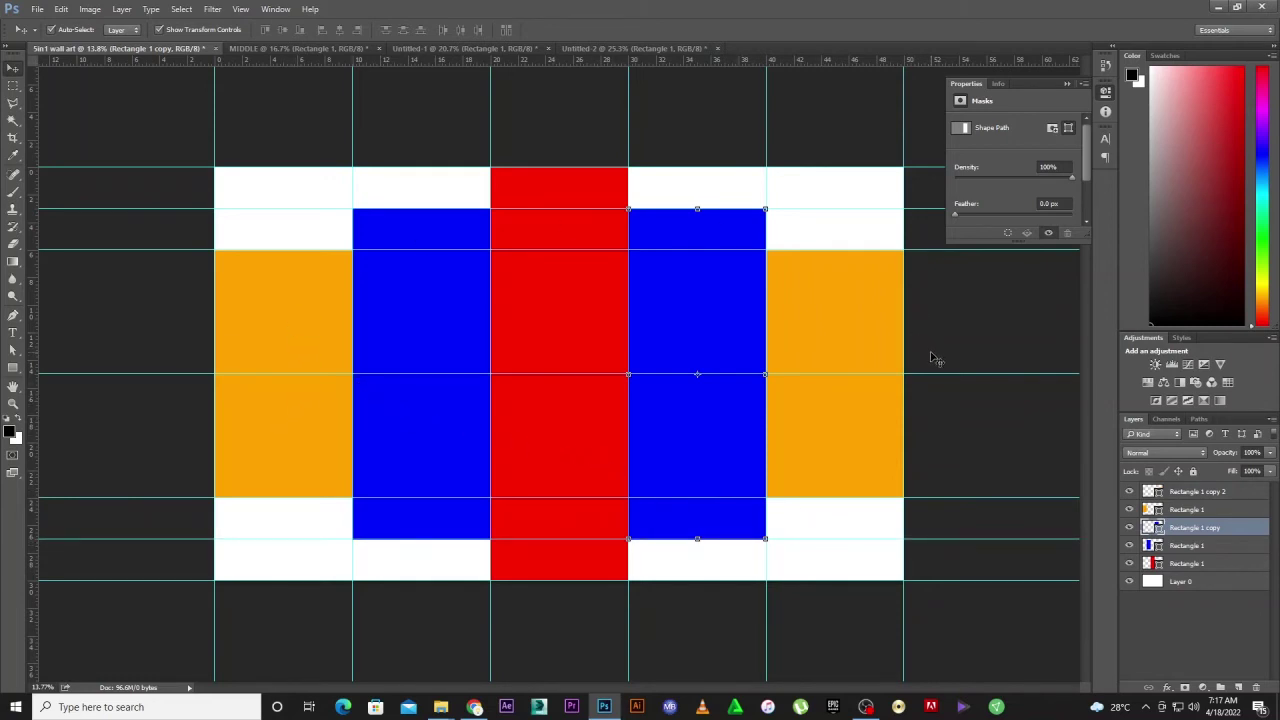
{"action": "key", "text": "ctrl+minus"}
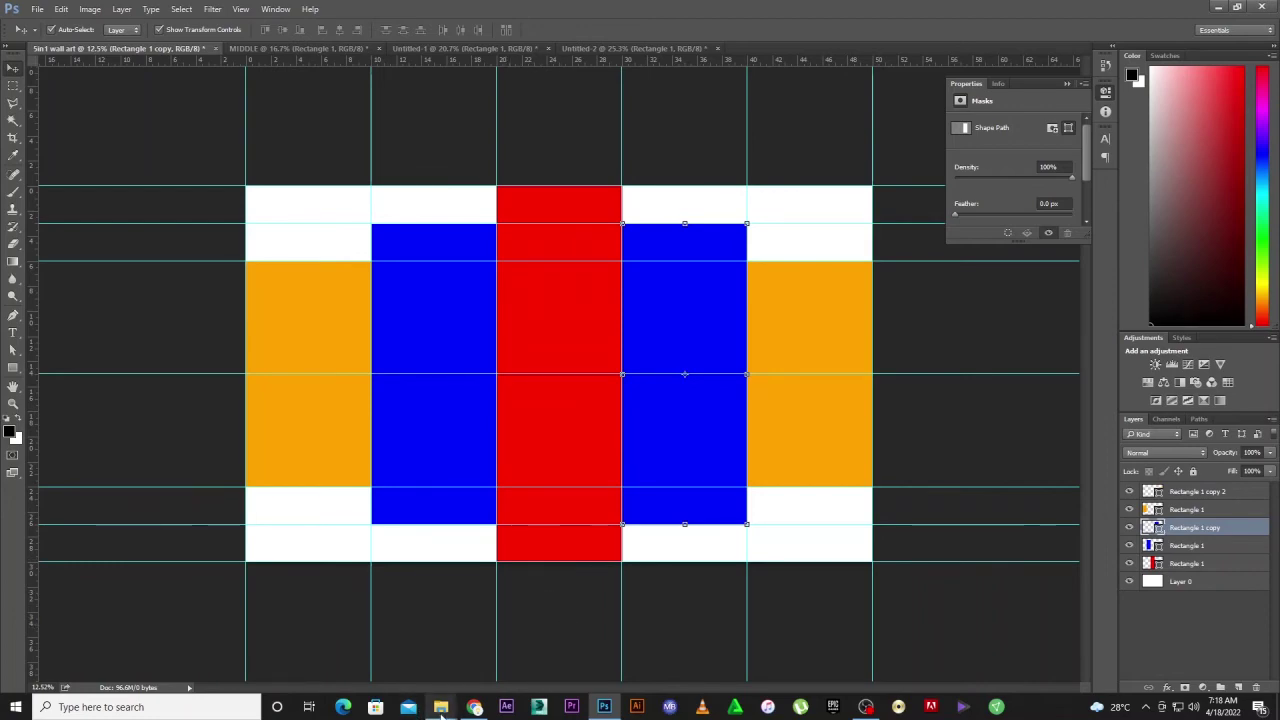
- Place the Kratos photo from the 4K IMAGES folder into the wall art
{"action": "mouse_move", "coordinate": [441, 707]}
{"action": "left_click", "coordinate": [512, 640]}
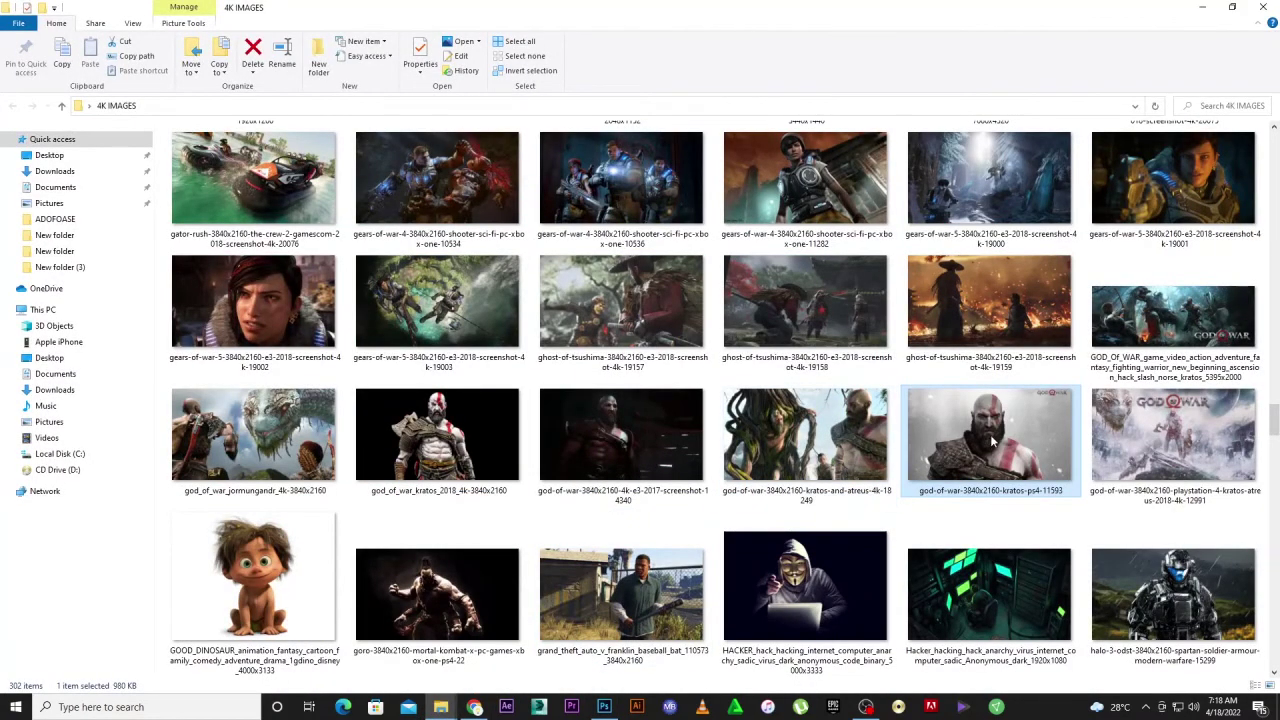
{"action": "left_click_drag", "start_coordinate": [994, 443], "coordinate": [560, 510]}
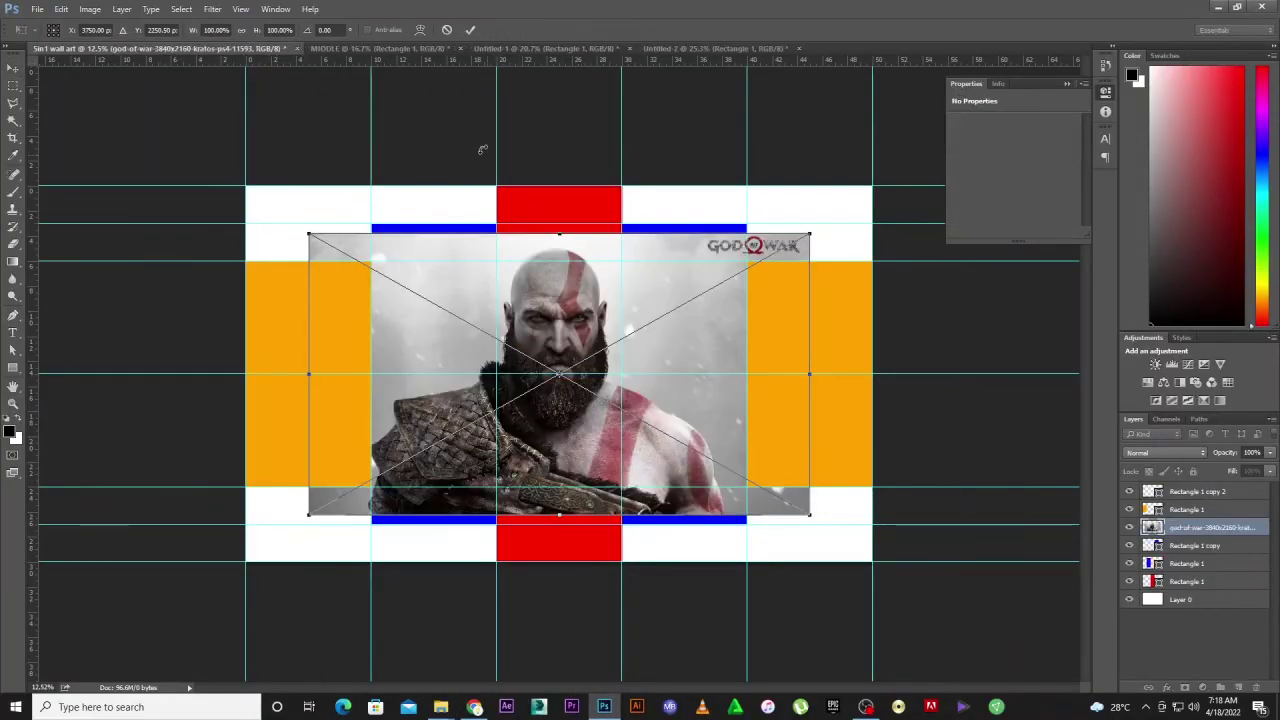
- Commit the placed Kratos photo and rasterize its layer
{"action": "left_click", "coordinate": [471, 30]}
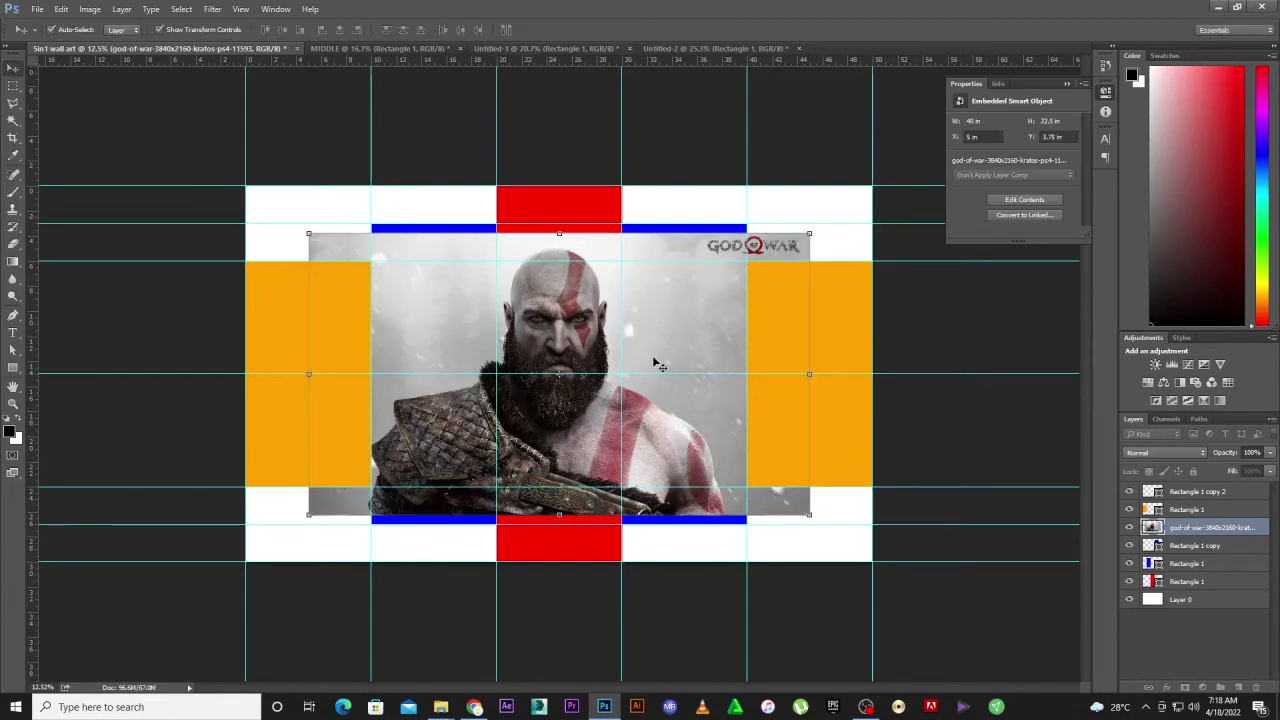
{"action": "key", "text": "ctrl+t"}
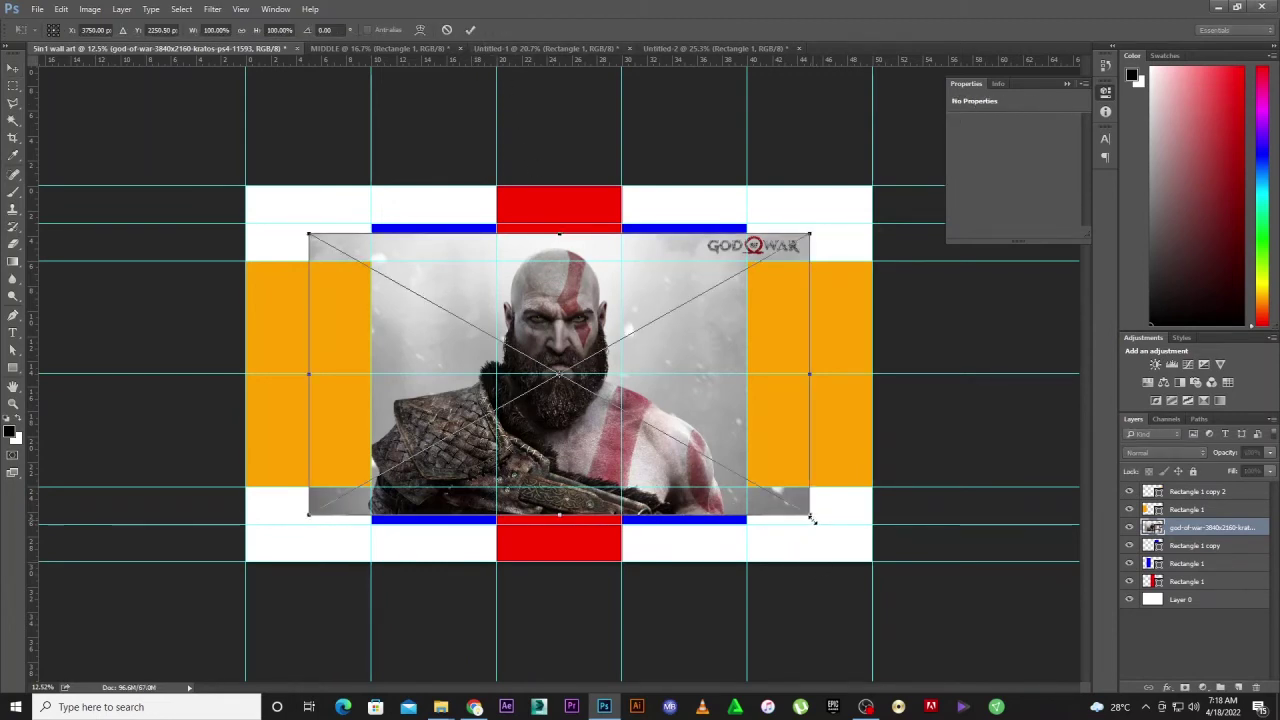
{"action": "left_click_drag", "start_coordinate": [812, 519], "coordinate": [857, 579]}
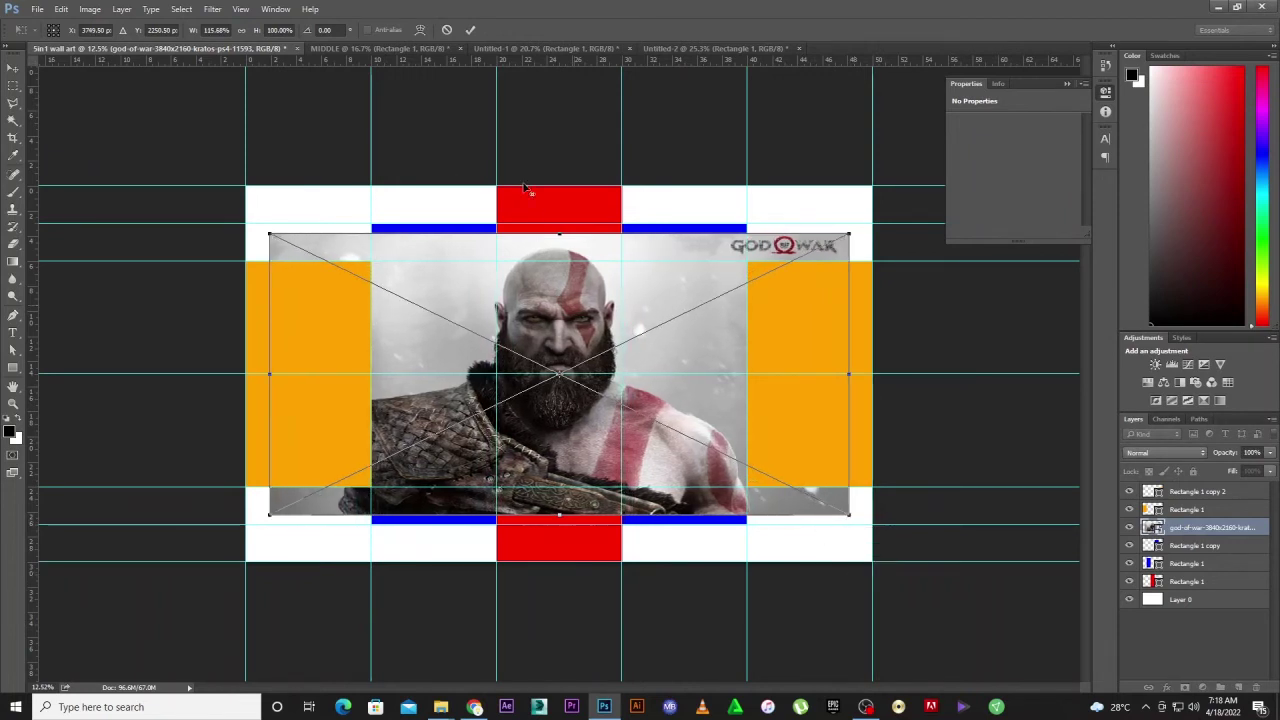
{"action": "left_click", "coordinate": [447, 30]}
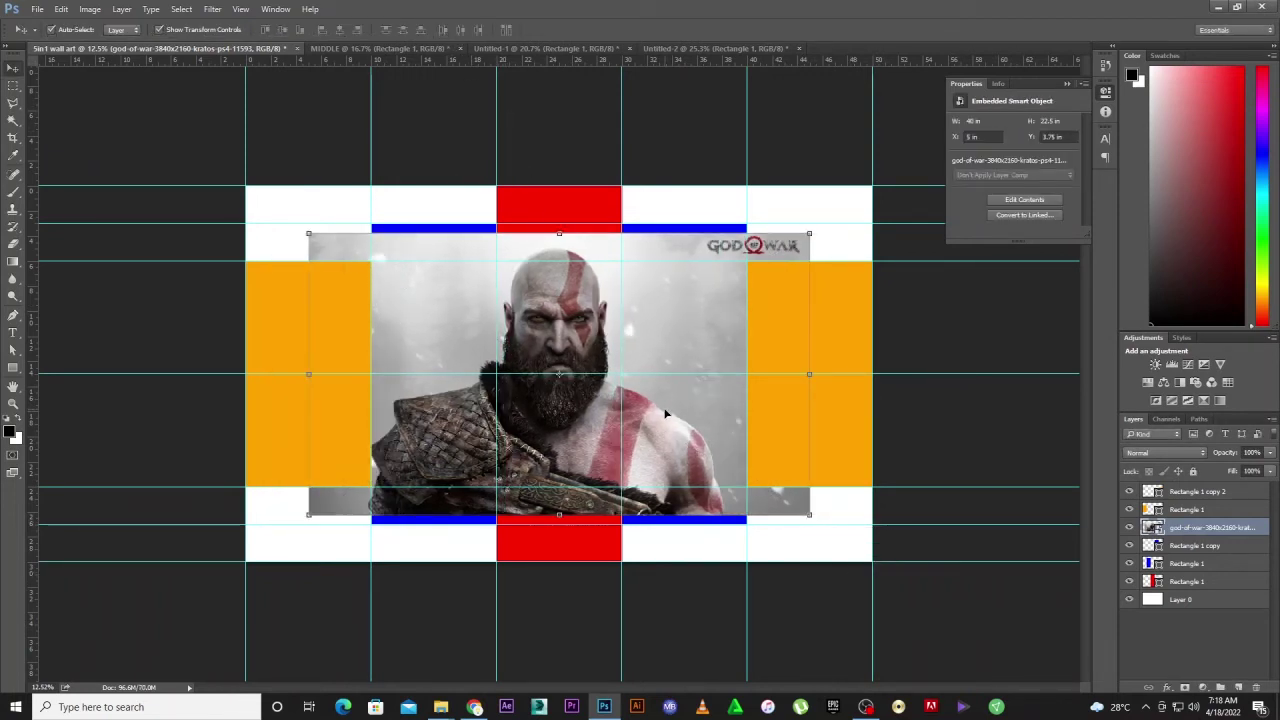
{"action": "right_click", "coordinate": [1213, 527]}
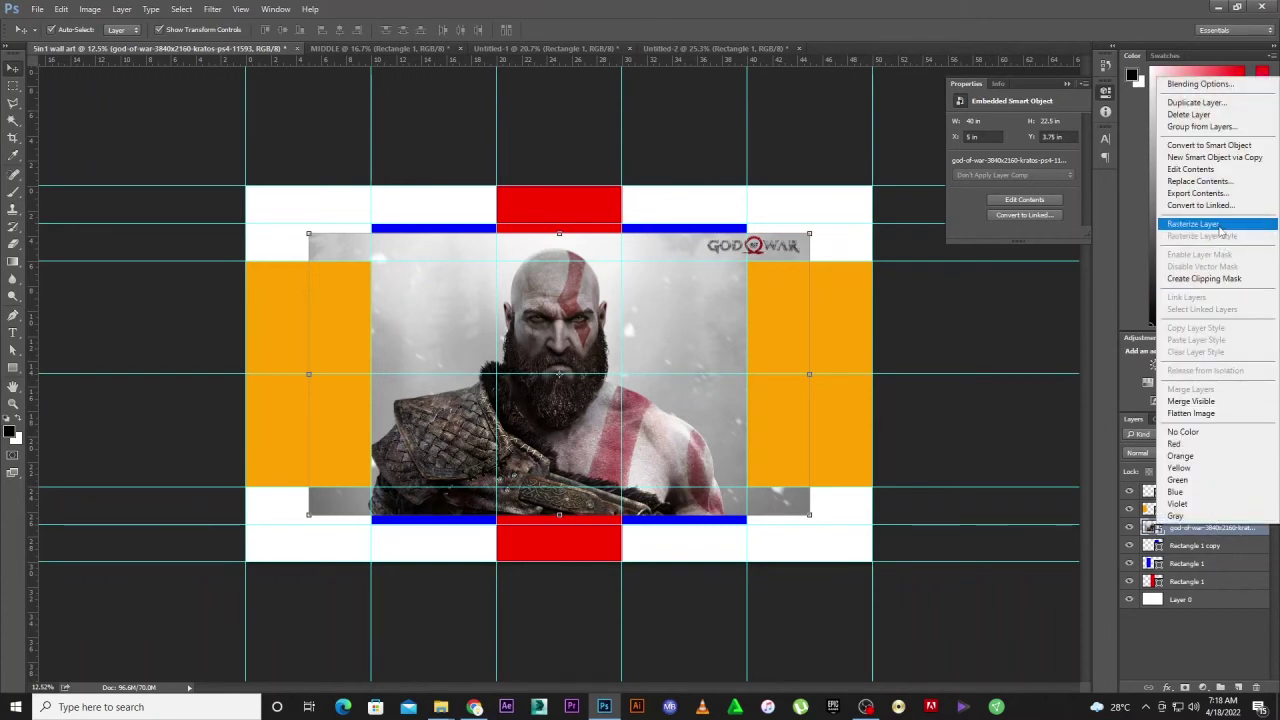
{"action": "left_click", "coordinate": [1185, 222]}
- Scale the Kratos photo to about 134% and move its layer below the rectangles
{"action": "left_click", "coordinate": [810, 515]}
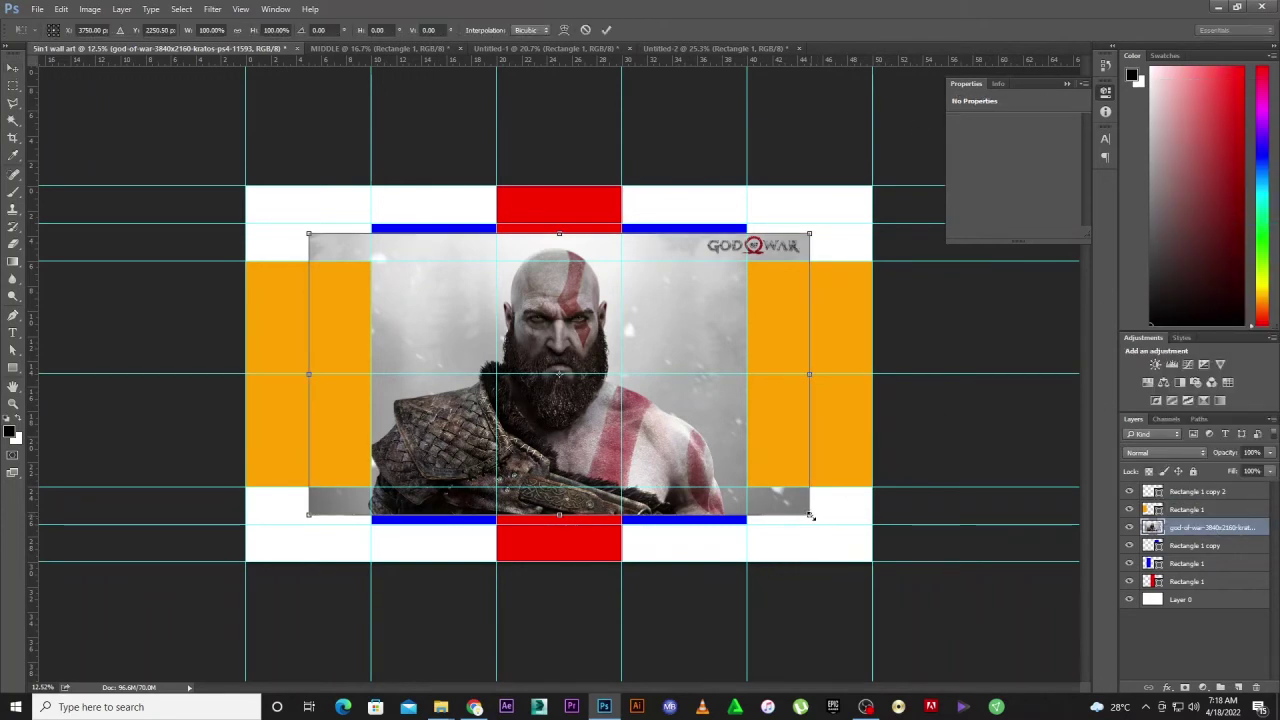
{"action": "left_click_drag", "start_coordinate": [810, 515], "coordinate": [885, 588]}
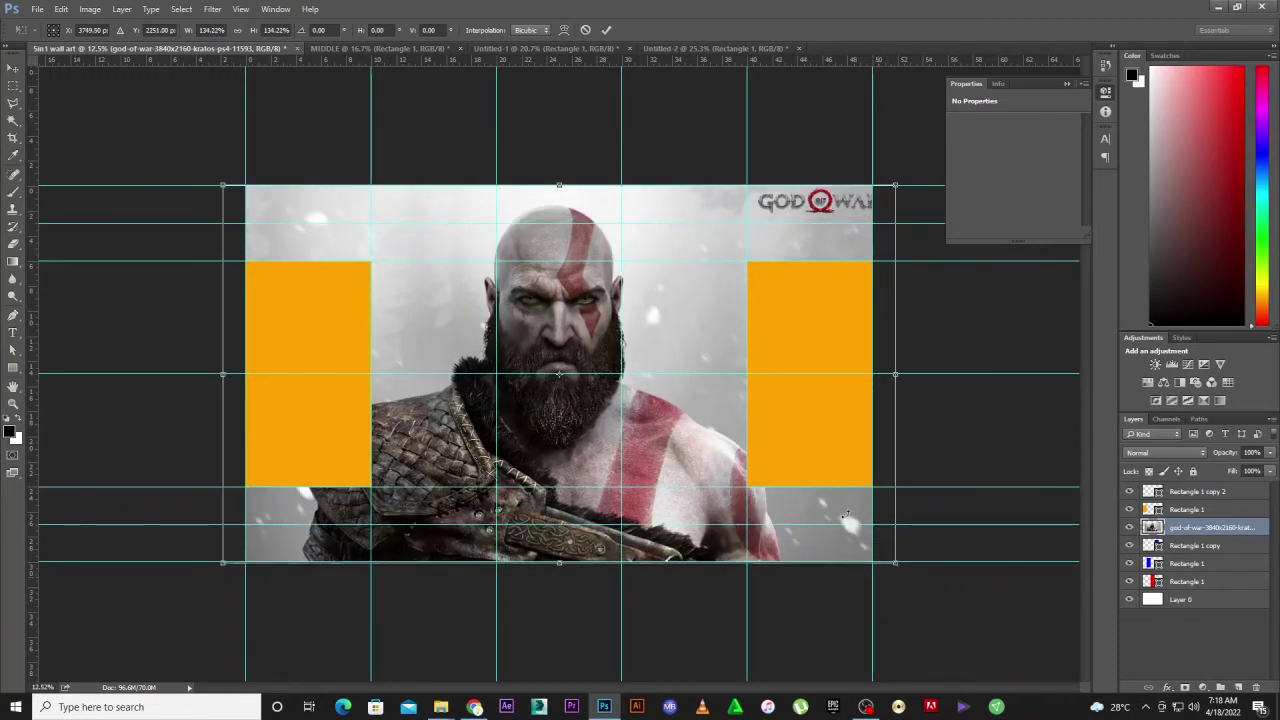
{"action": "key", "text": "Return"}
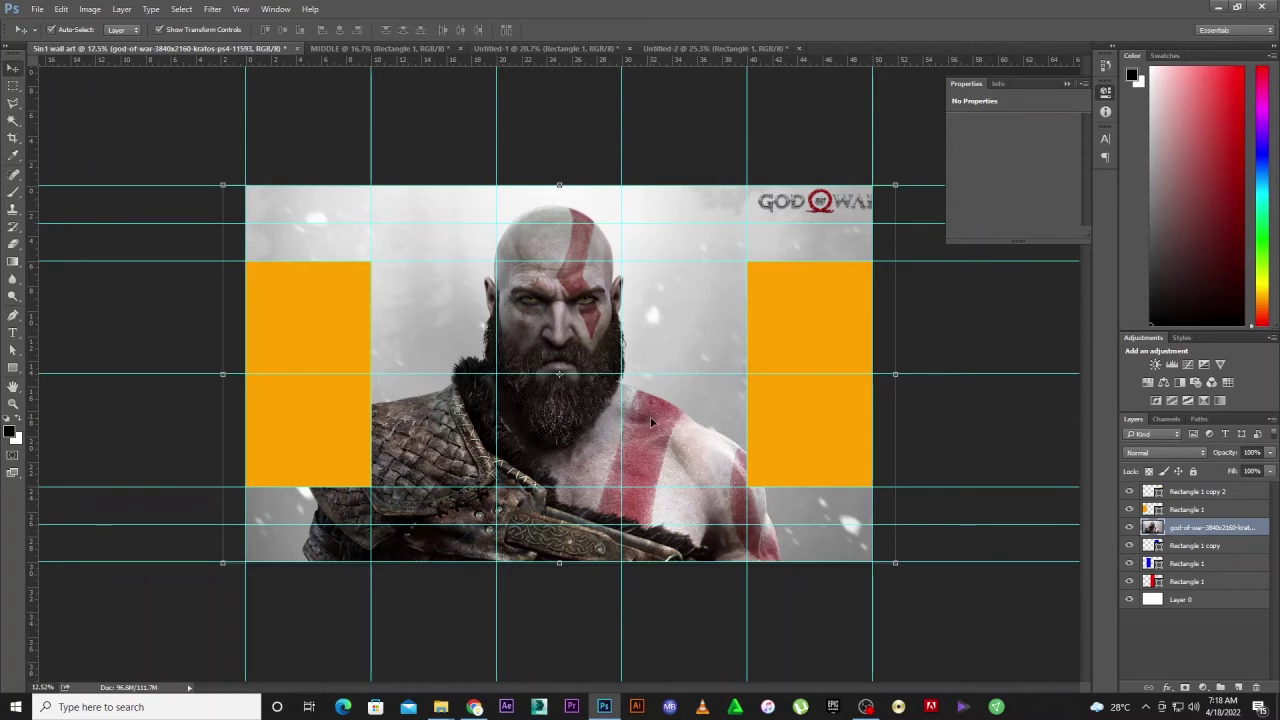
{"action": "left_click_drag", "start_coordinate": [651, 421], "coordinate": [656, 423]}
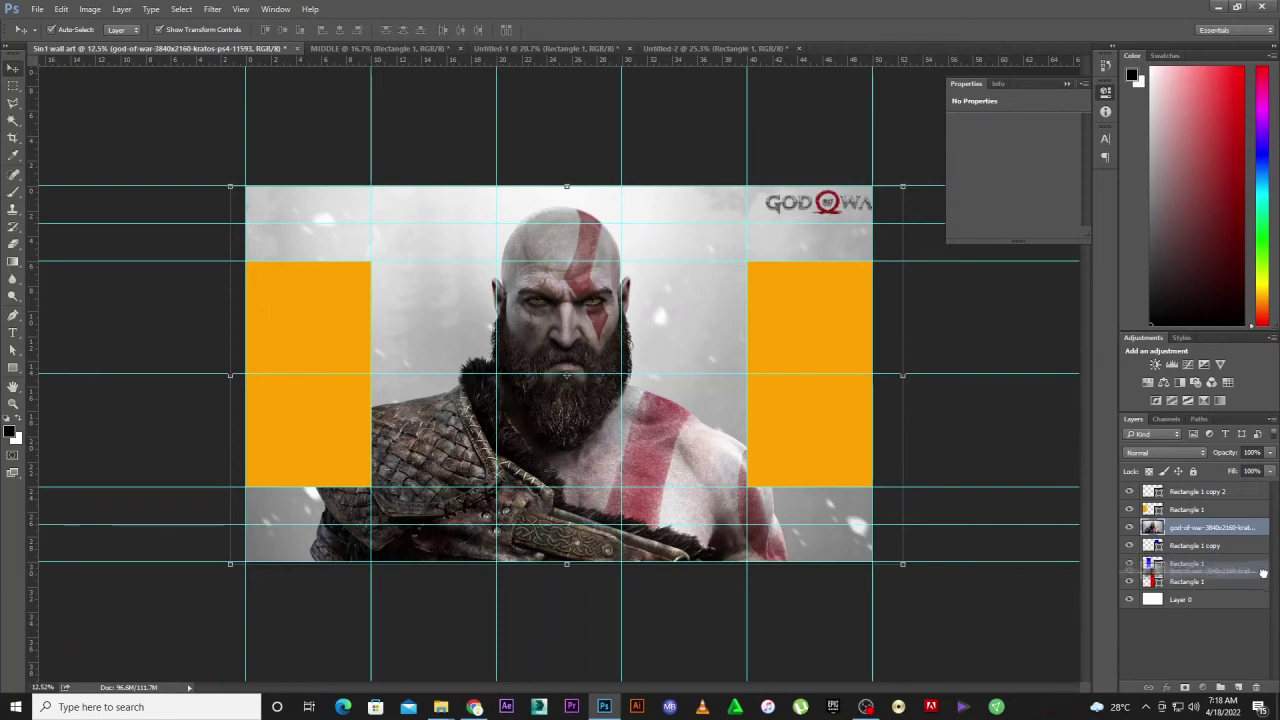
{"action": "left_click_drag", "start_coordinate": [1261, 585], "coordinate": [1183, 577]}
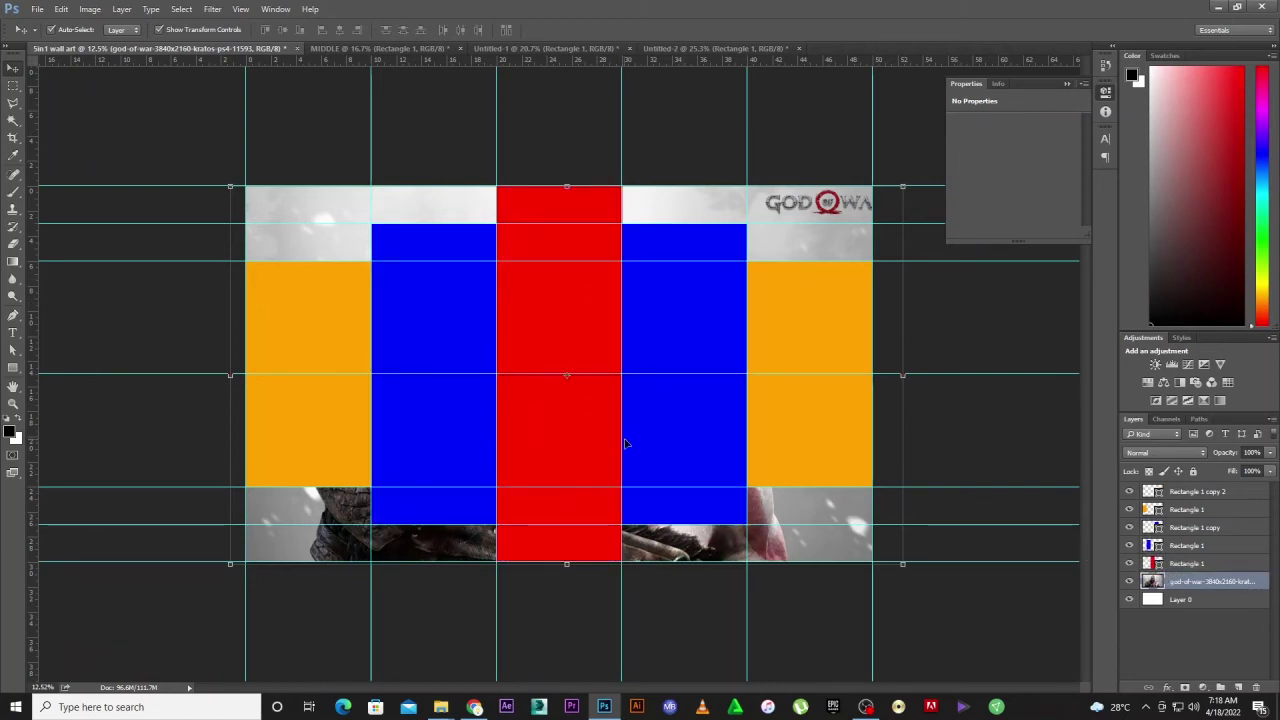
- Select all five rectangle layers and lower their opacity to about 19%
{"action": "left_click", "coordinate": [1190, 565]}
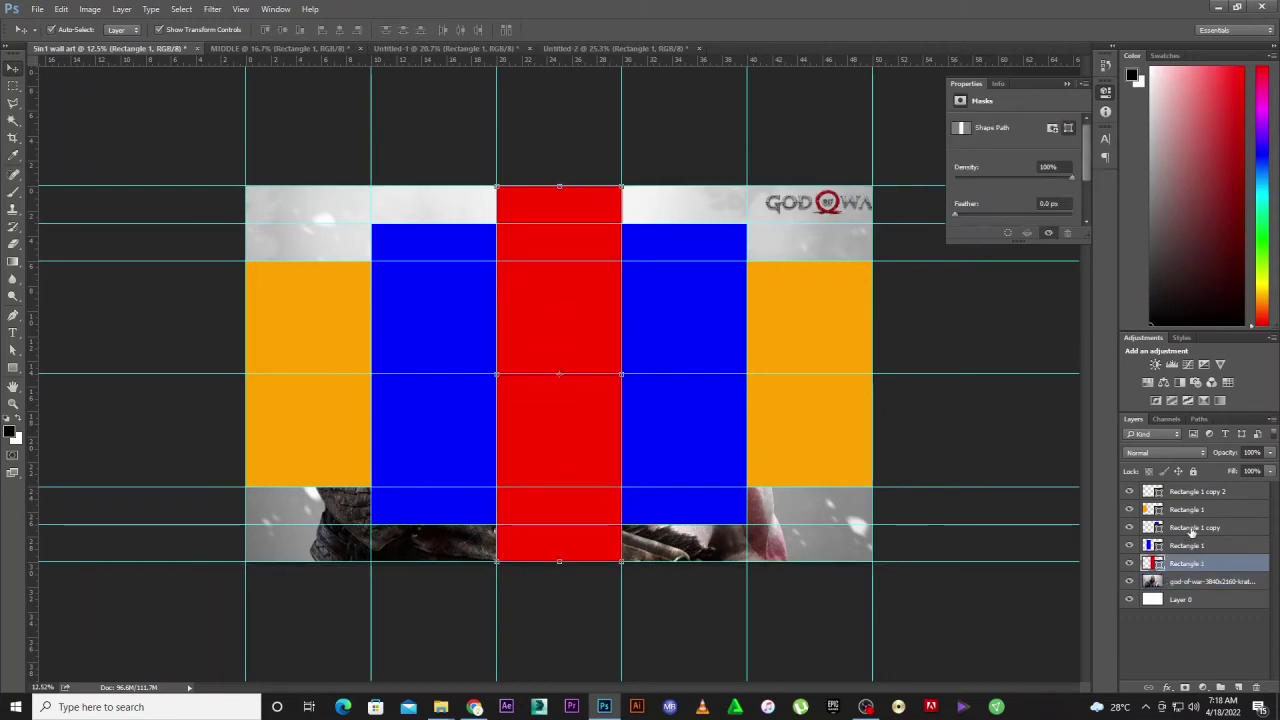
{"action": "left_click", "coordinate": [1195, 492], "text": "shift"}
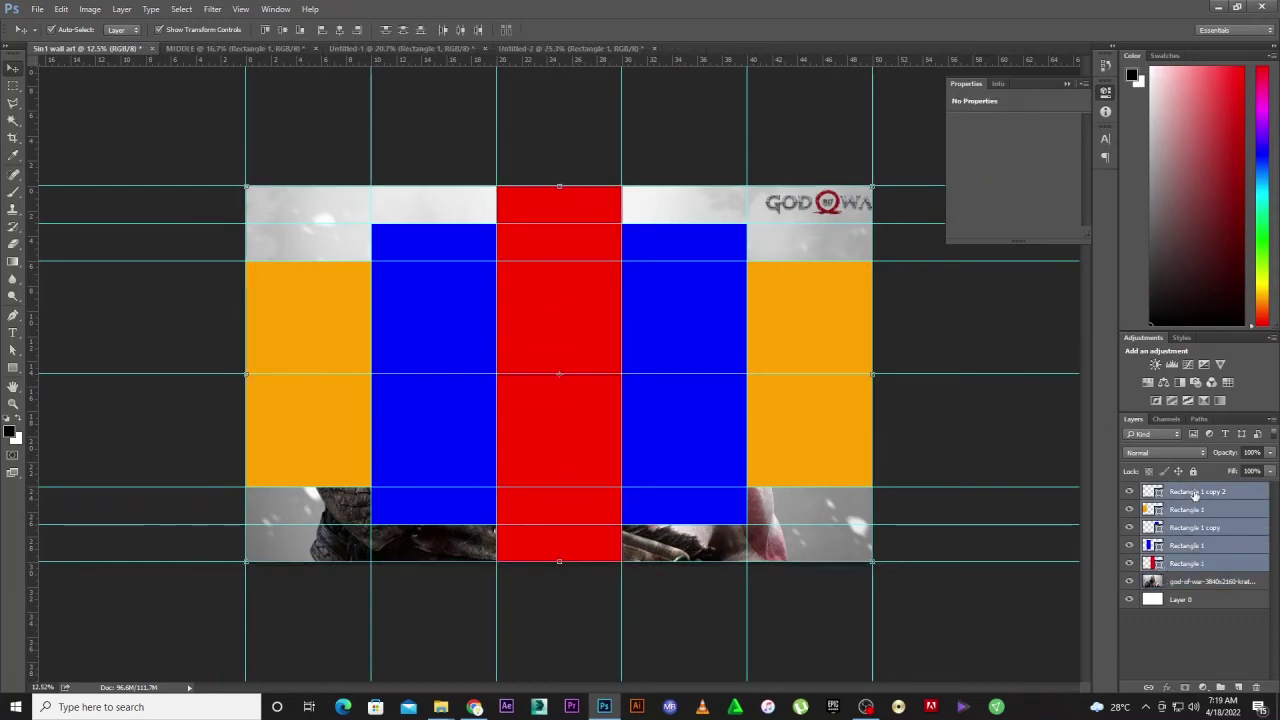
{"action": "left_click", "coordinate": [1270, 452]}
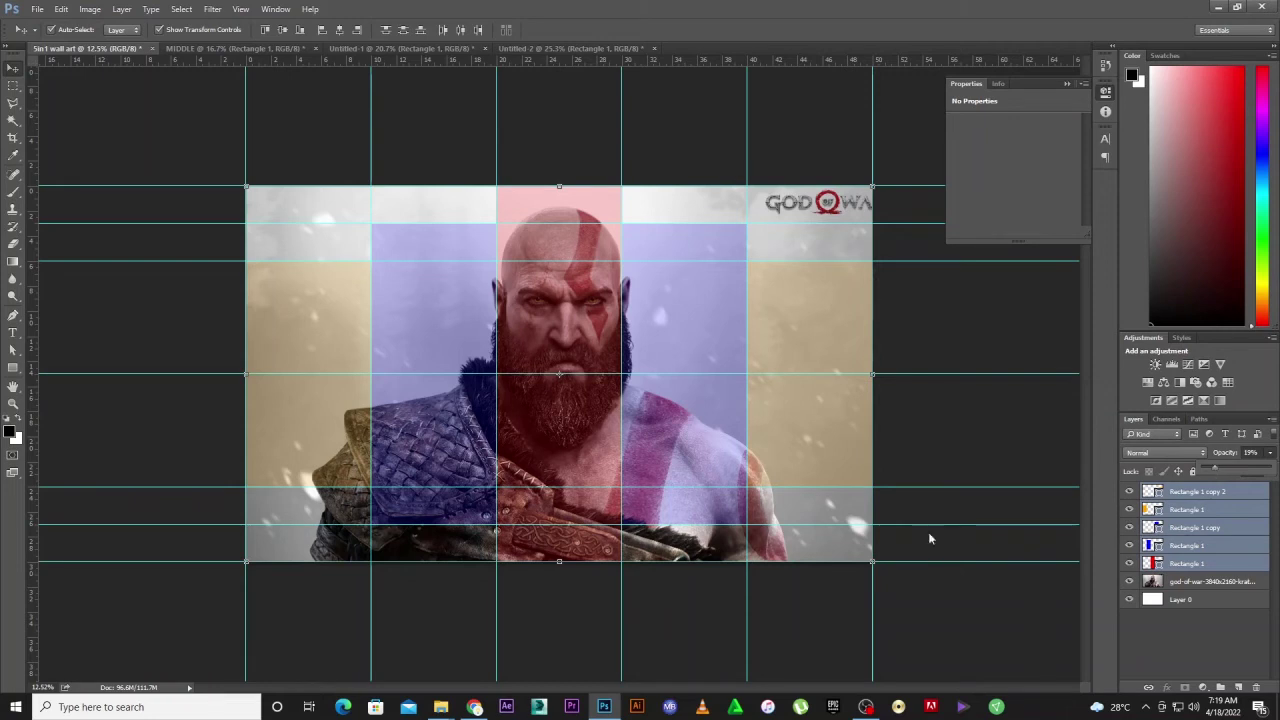
{"action": "left_click", "coordinate": [542, 619]}
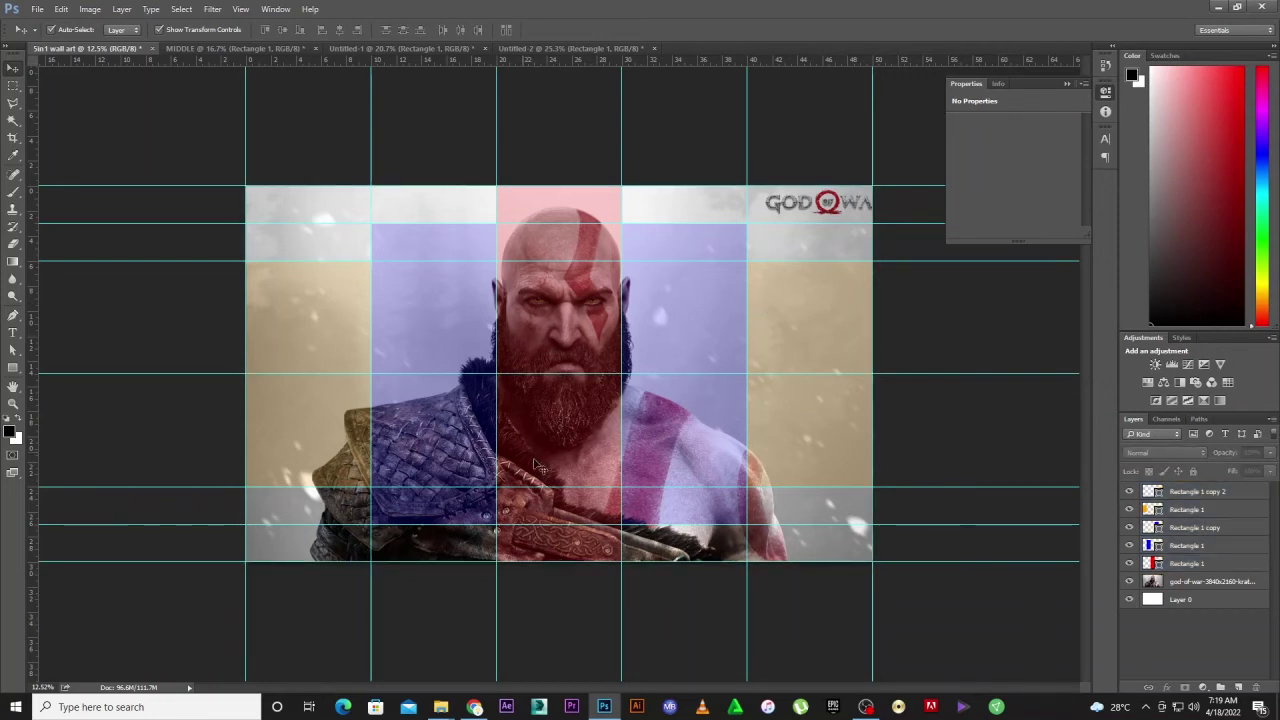
{"action": "left_click", "coordinate": [792, 547]}
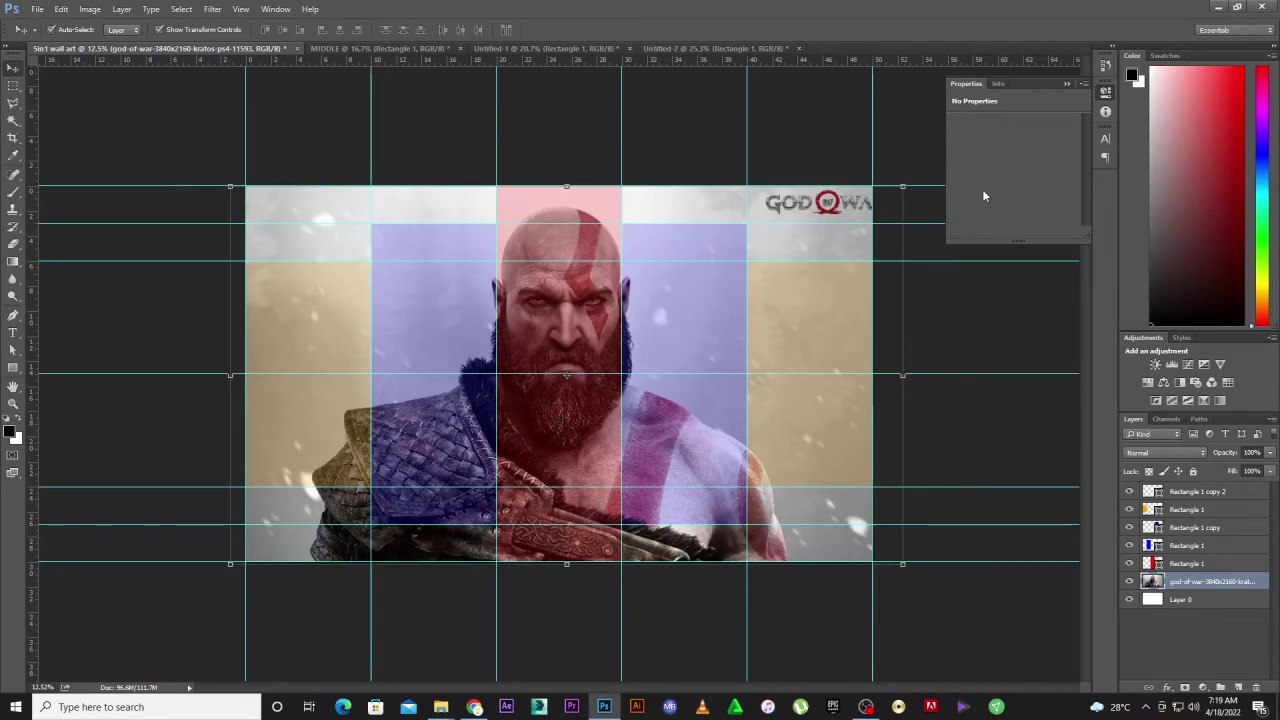
- Create a new 60 × 35 inch document
{"action": "left_click", "coordinate": [37, 9]}
{"action": "left_click", "coordinate": [57, 20]}
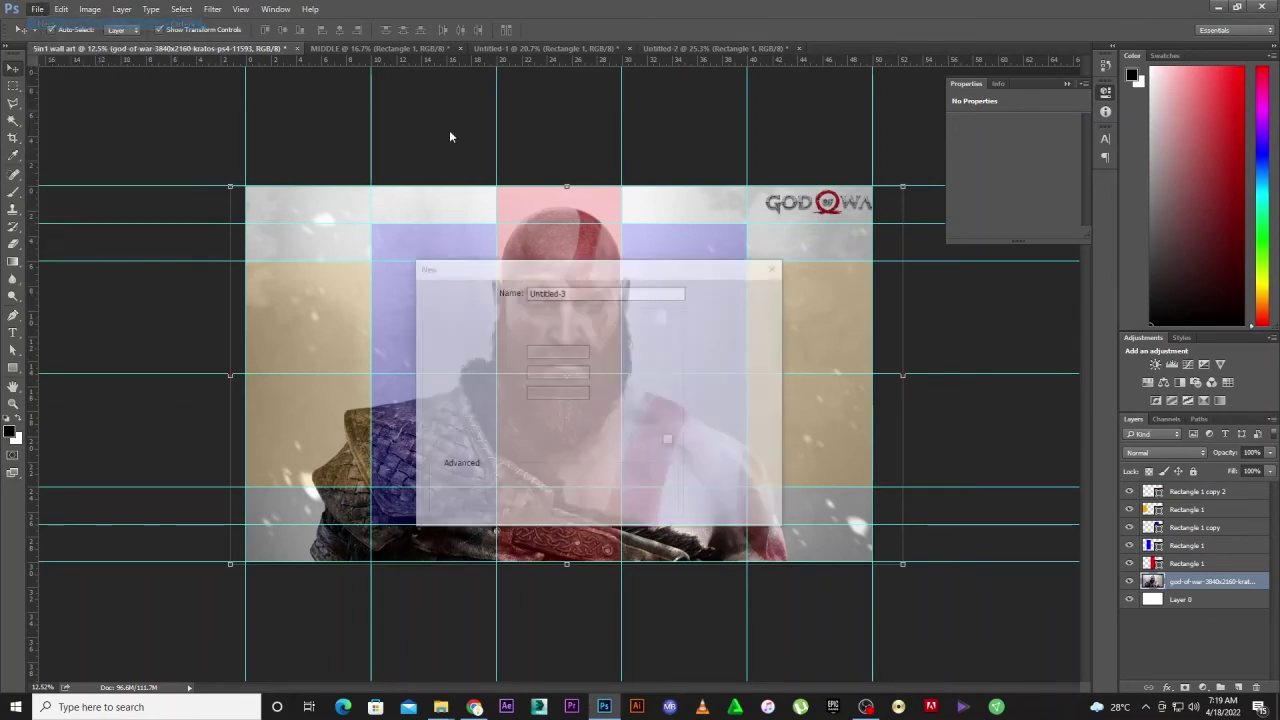
{"action": "left_click", "coordinate": [549, 352]}
{"action": "type", "text": "56"}
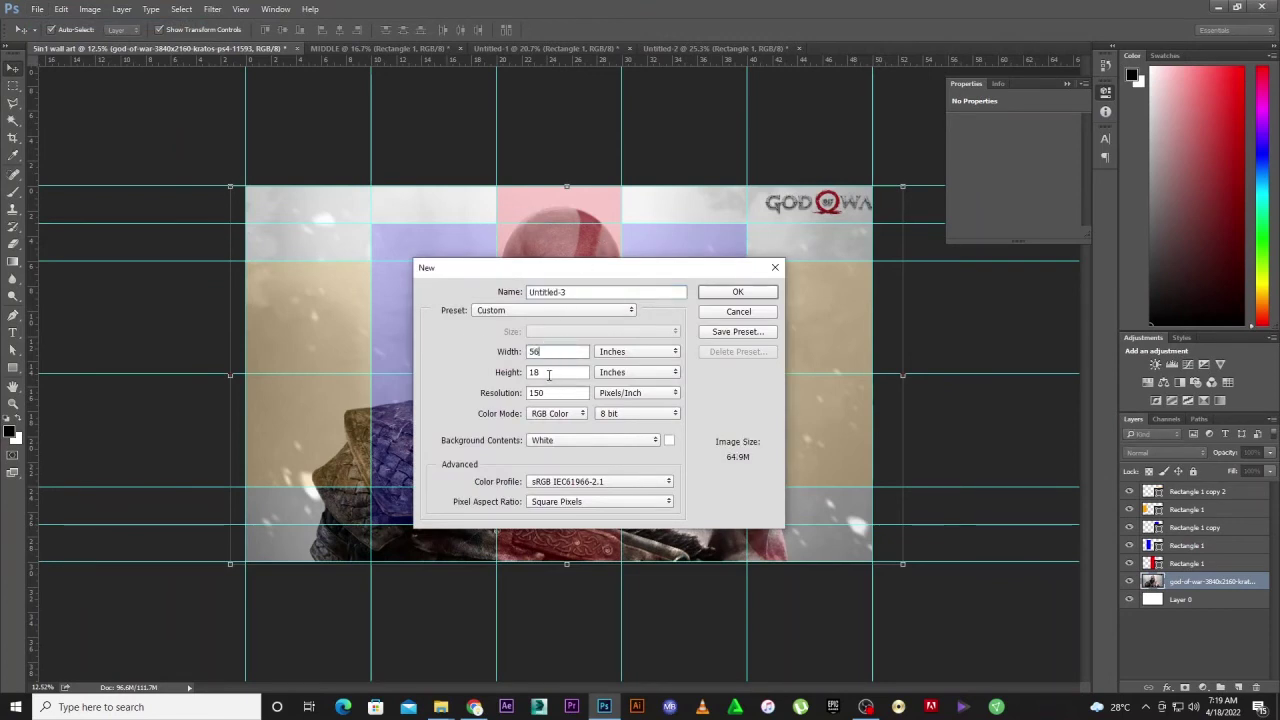
{"action": "key", "text": "Tab"}
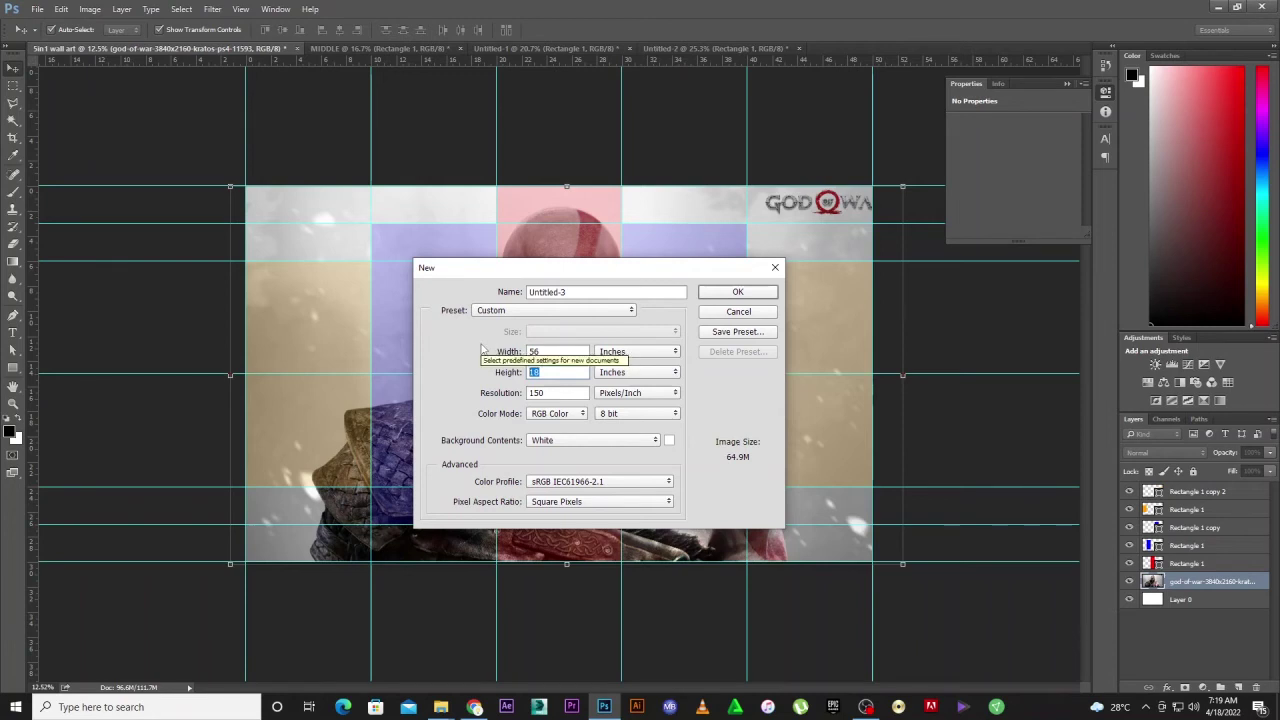
{"action": "type", "text": "35"}
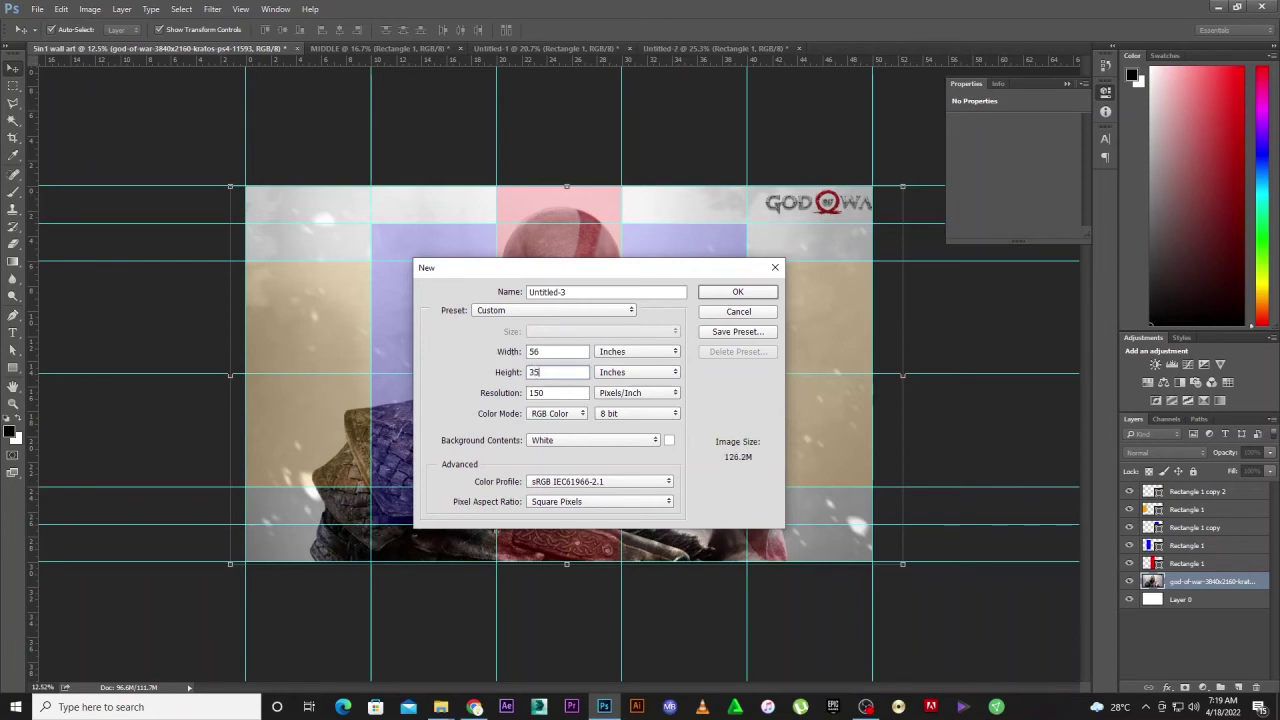
{"action": "left_click", "coordinate": [502, 346]}
{"action": "type", "text": "60"}
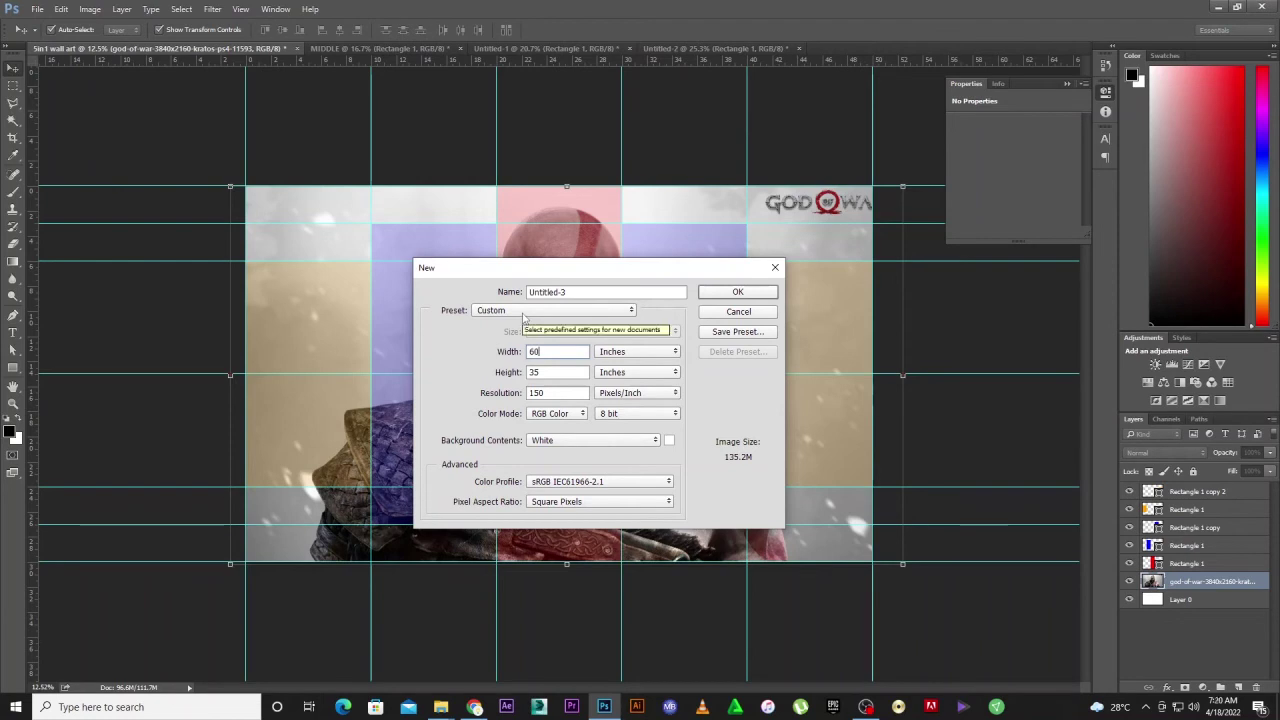
{"action": "key", "text": "Return"}
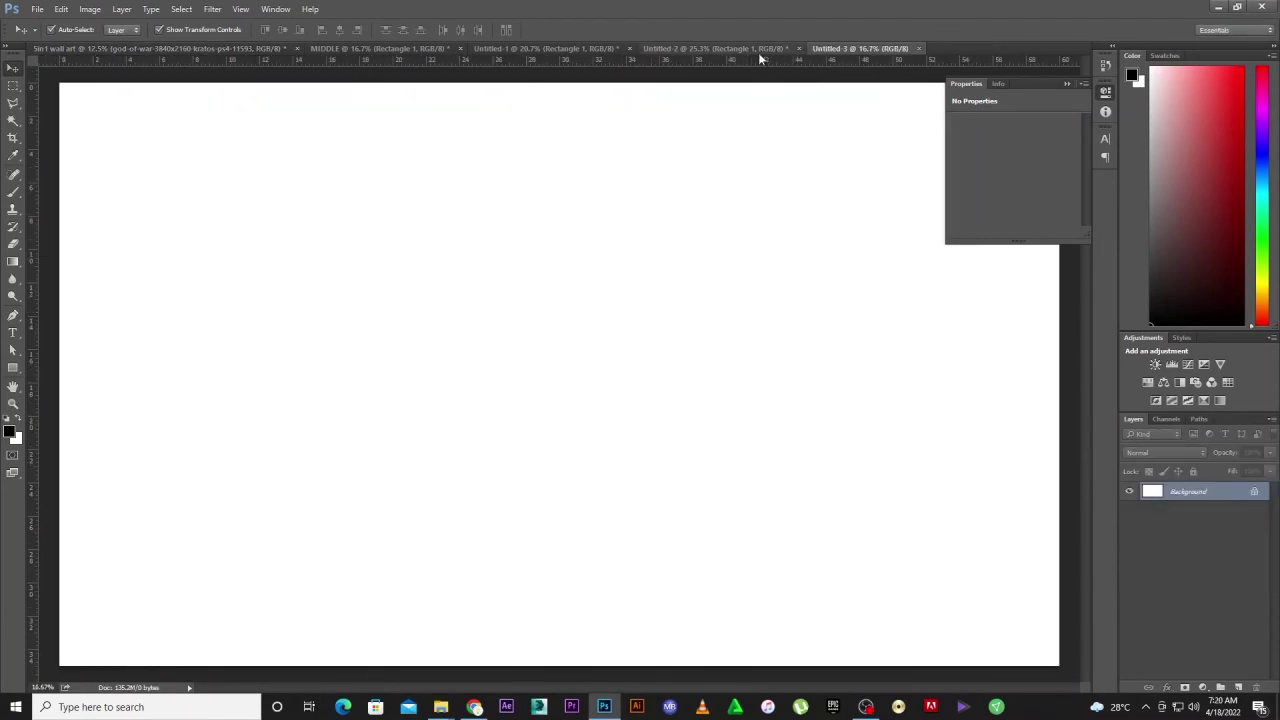
- Close Untitled-2 and Untitled-1 without saving
{"action": "left_click", "coordinate": [760, 52]}
{"action": "left_click", "coordinate": [798, 48]}
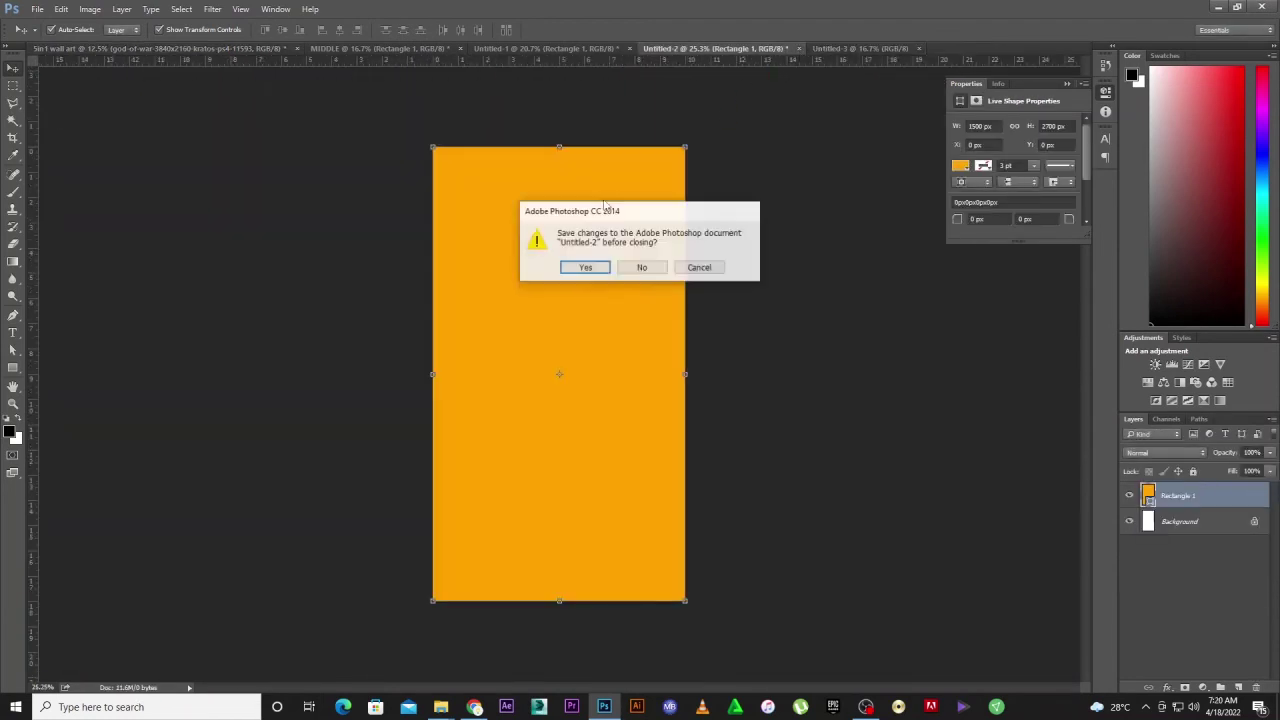
{"action": "left_click", "coordinate": [641, 267]}
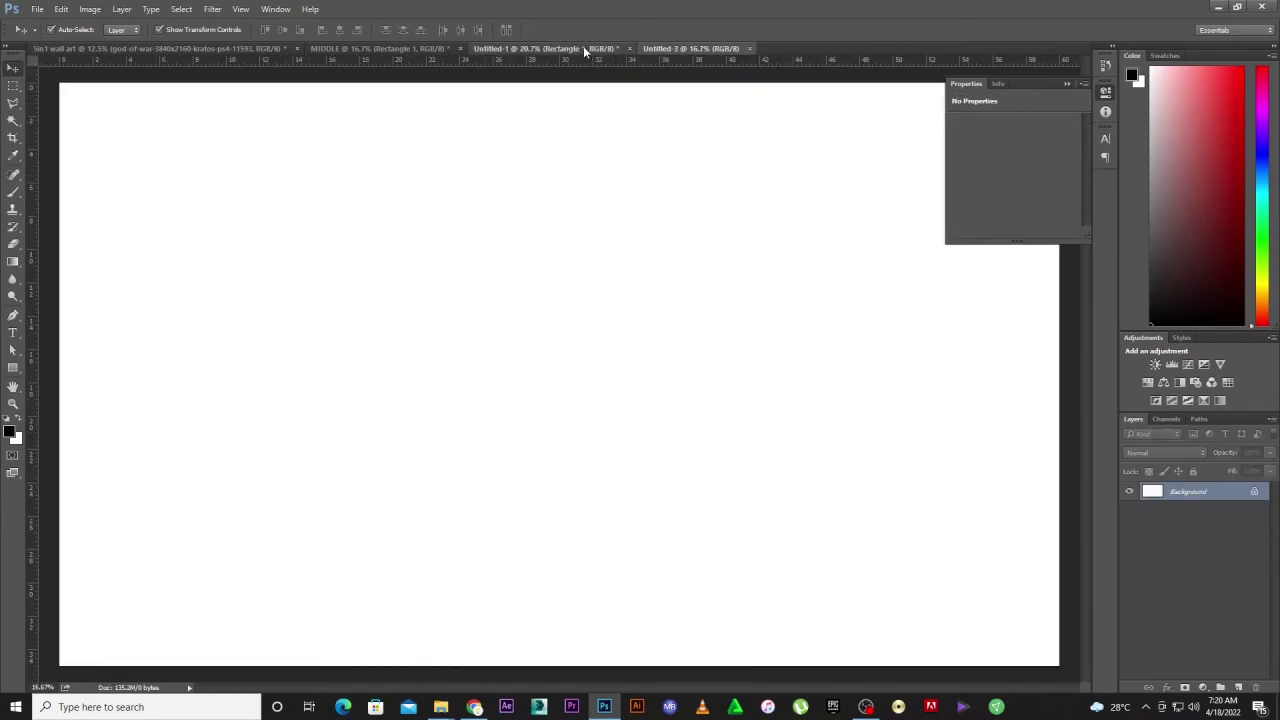
{"action": "left_click", "coordinate": [583, 48]}
{"action": "left_click", "coordinate": [629, 48]}
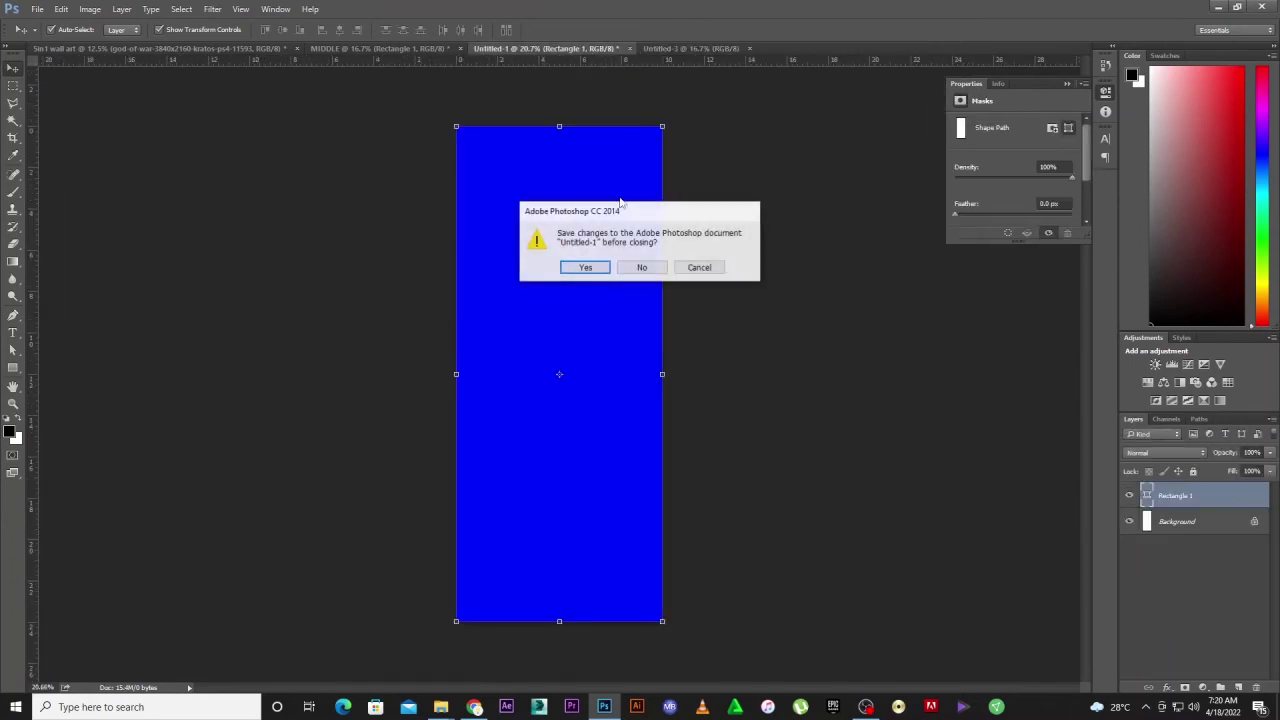
{"action": "left_click", "coordinate": [631, 268]}
- Close the remaining untitled and MIDDLE documents unsaved and return to 5in1 wall art
{"action": "left_click", "coordinate": [393, 48]}
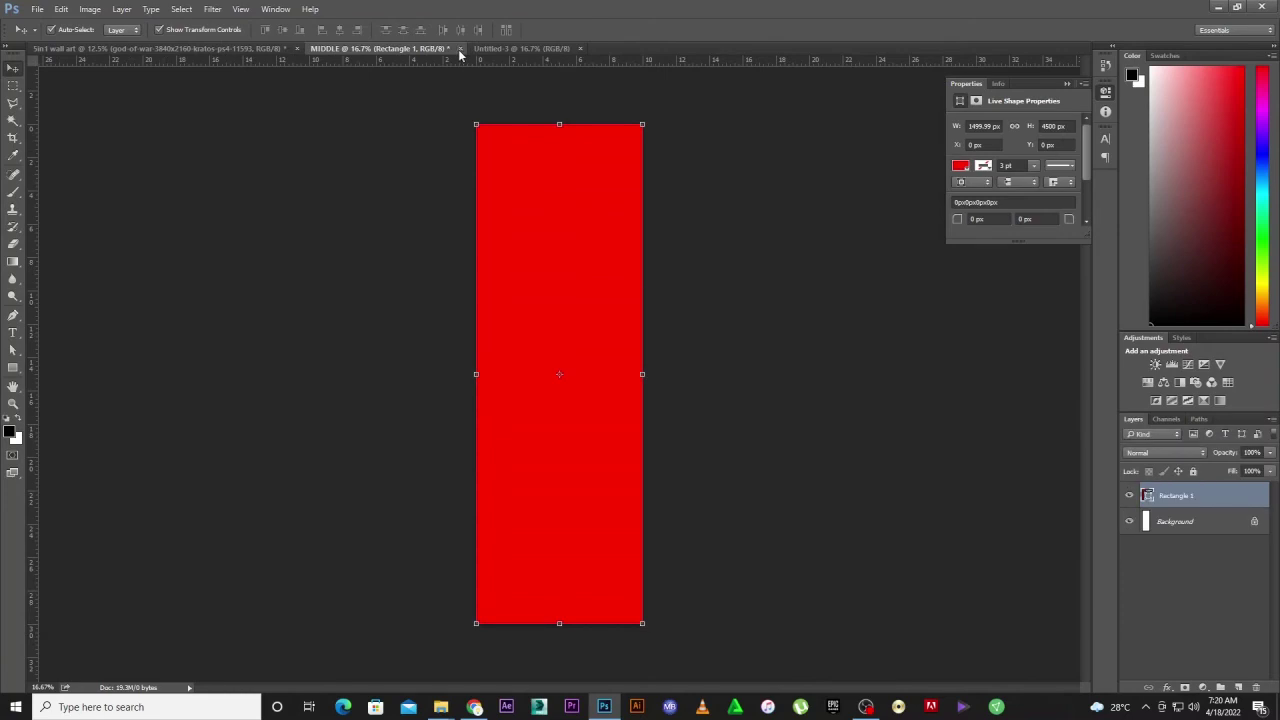
{"action": "left_click", "coordinate": [459, 48]}
{"action": "left_click", "coordinate": [643, 267]}
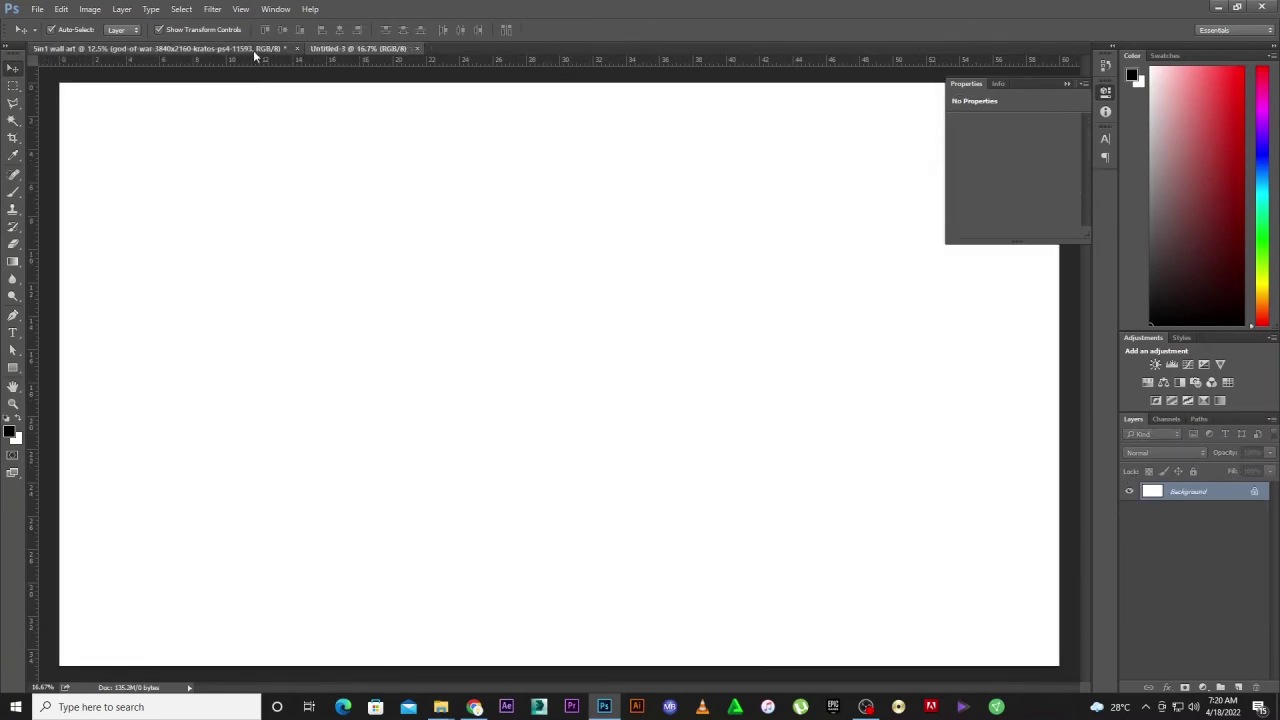
{"action": "left_click", "coordinate": [253, 50]}
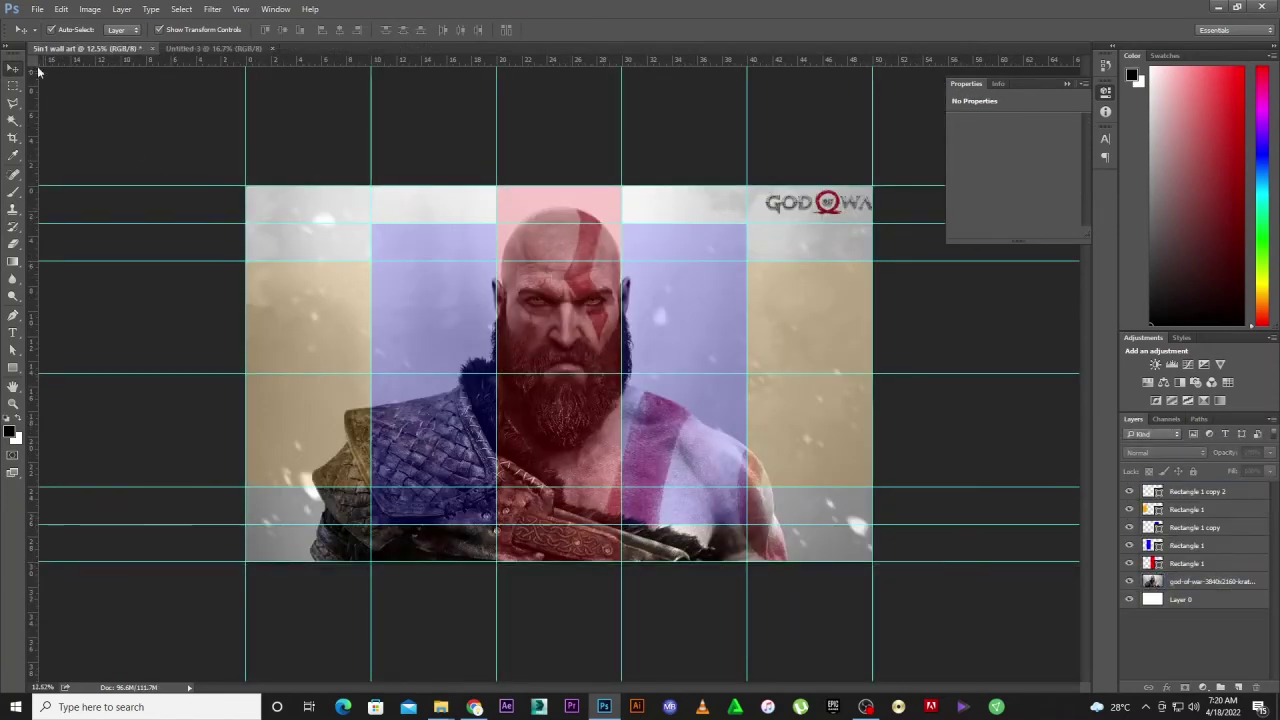
- Save the document as '5in1 wall art GOD OF WAR.psd', accepting the Photoshop format options
{"action": "left_click", "coordinate": [36, 9]}
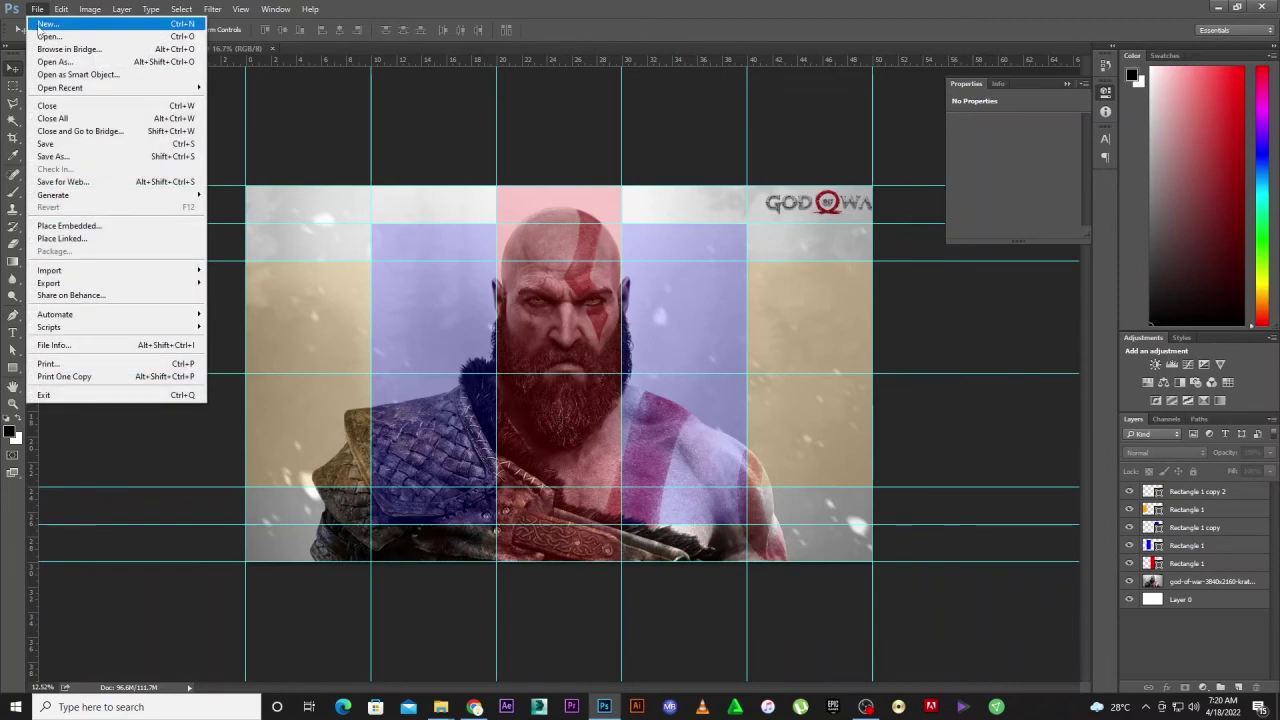
{"action": "left_click", "coordinate": [59, 152]}
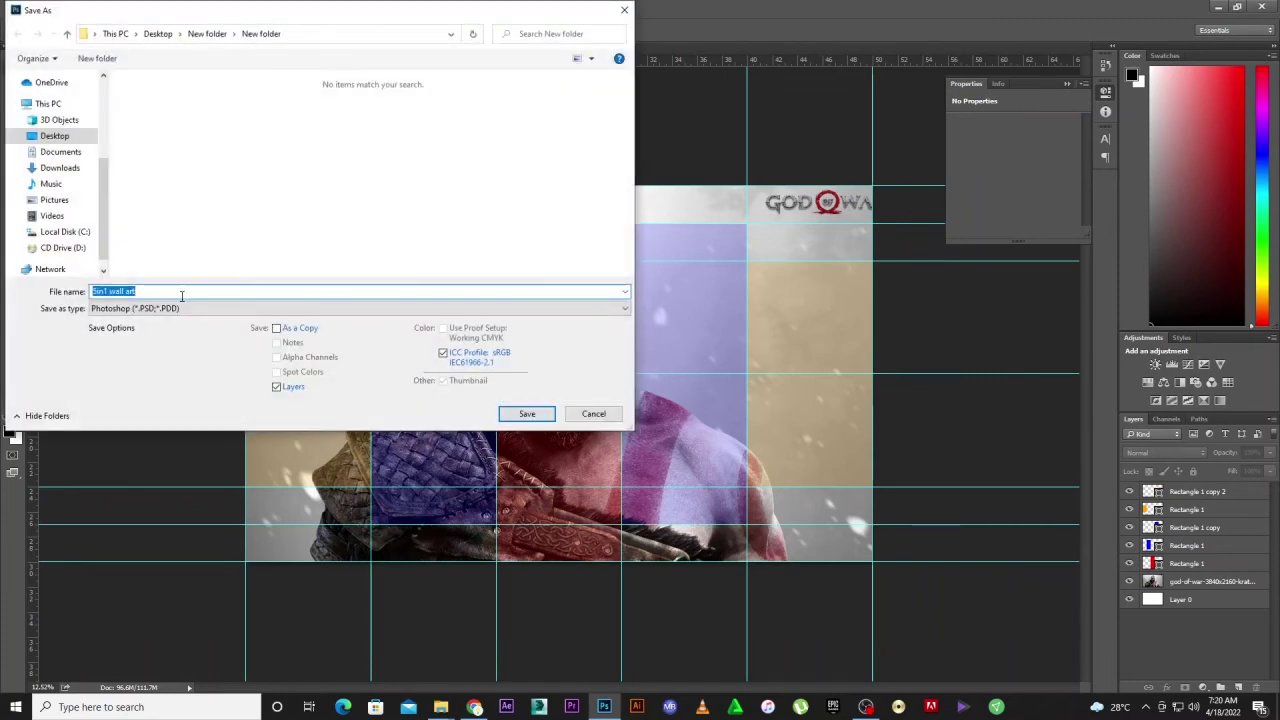
{"action": "left_click", "coordinate": [183, 295]}
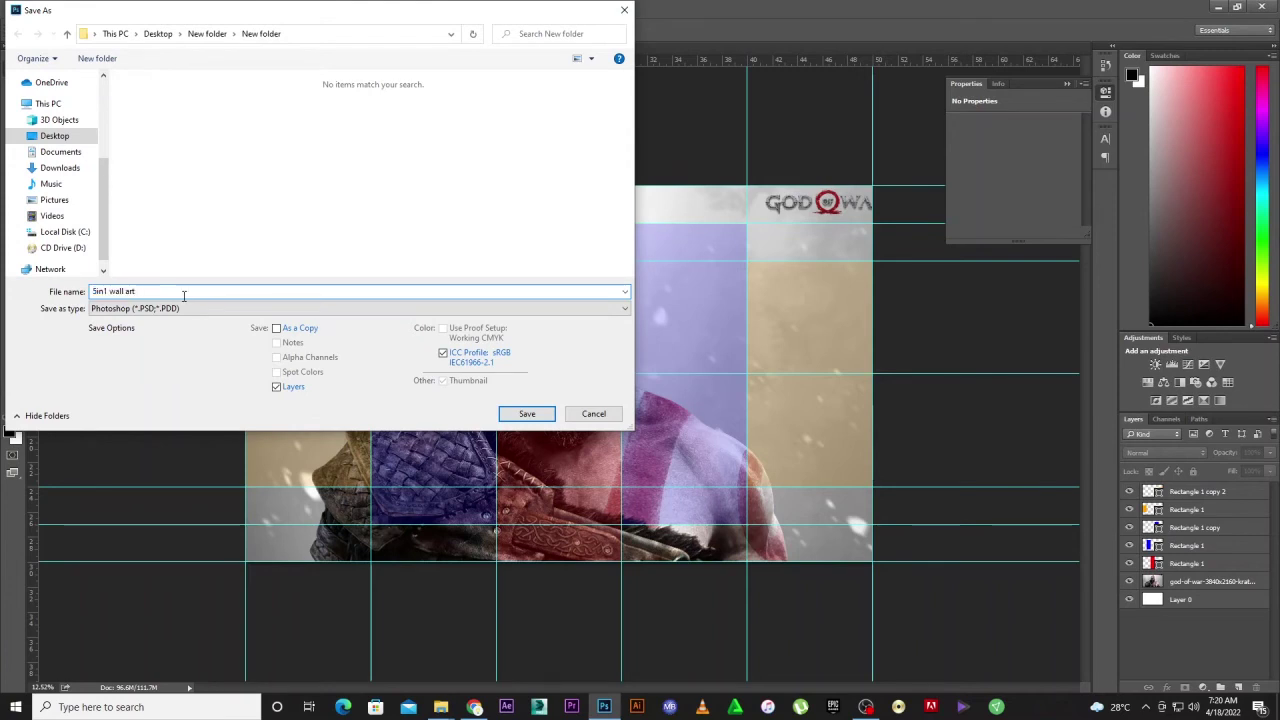
{"action": "type", "text": "GOD OF WAR"}
{"action": "left_click", "coordinate": [525, 413]}
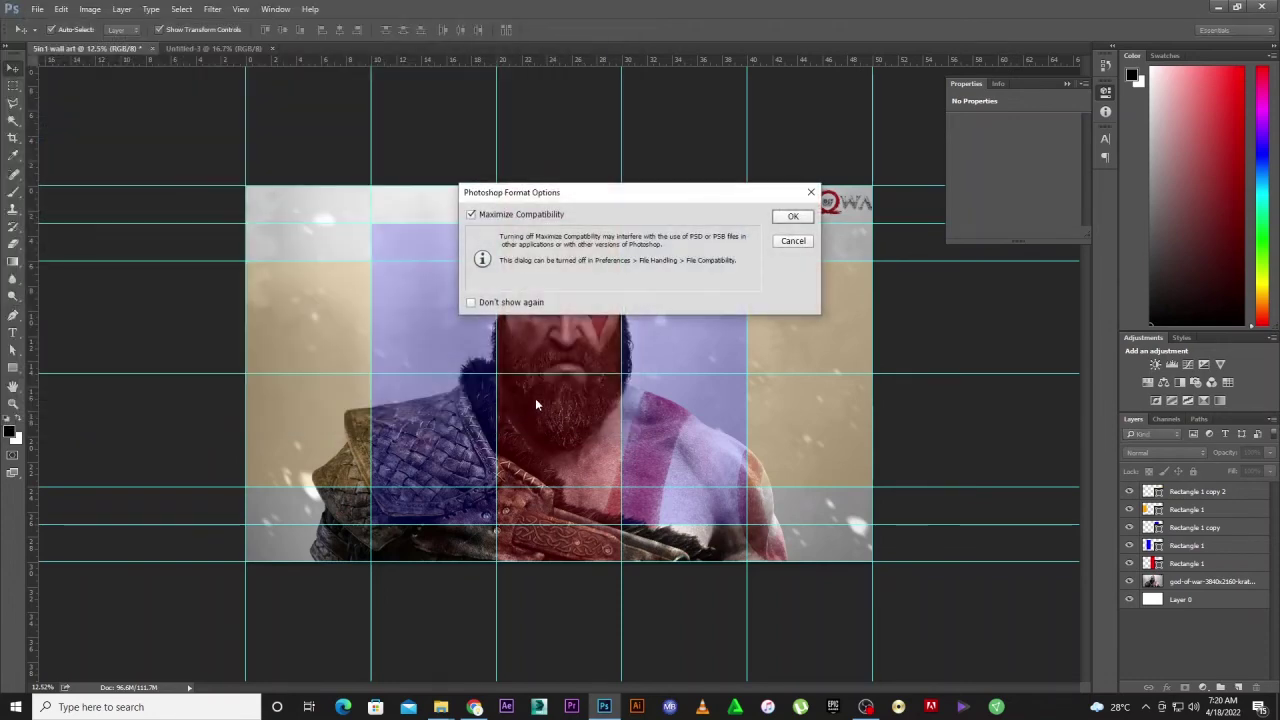
{"action": "key", "text": "Return"}
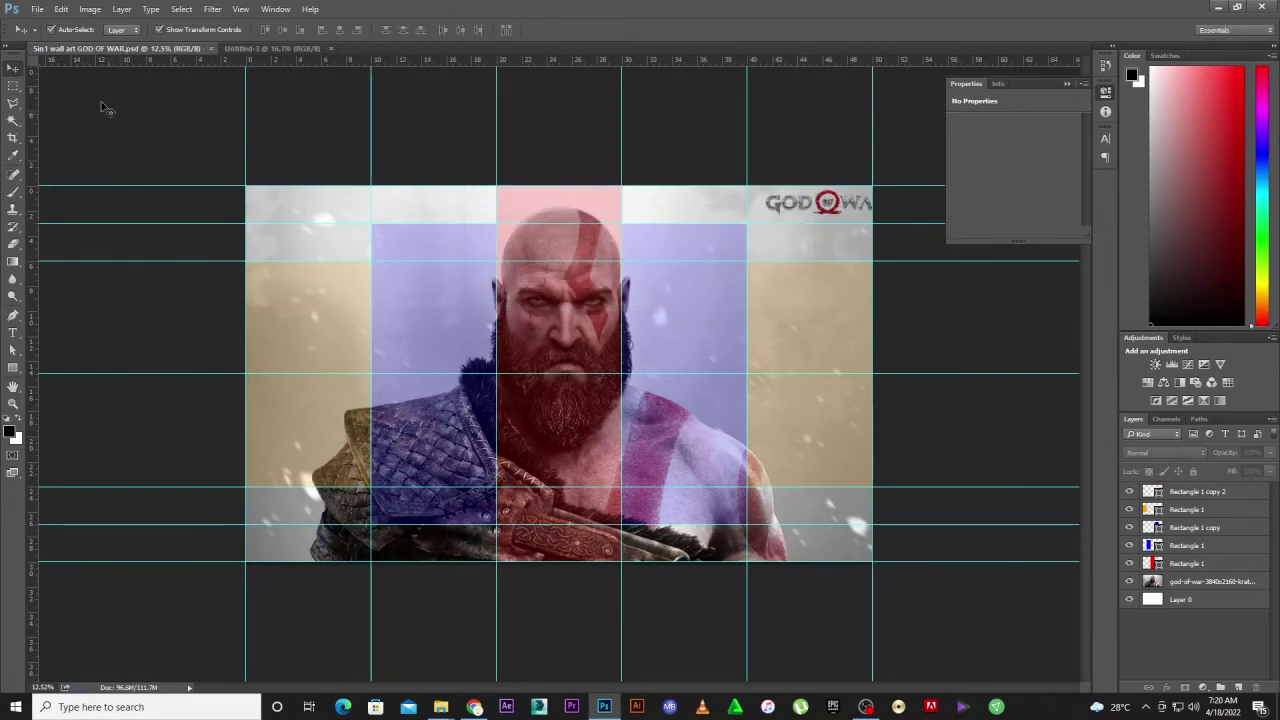
- Copy the Kratos photo's centre column between the guides onto a new Layer 1
{"action": "left_click", "coordinate": [812, 540]}
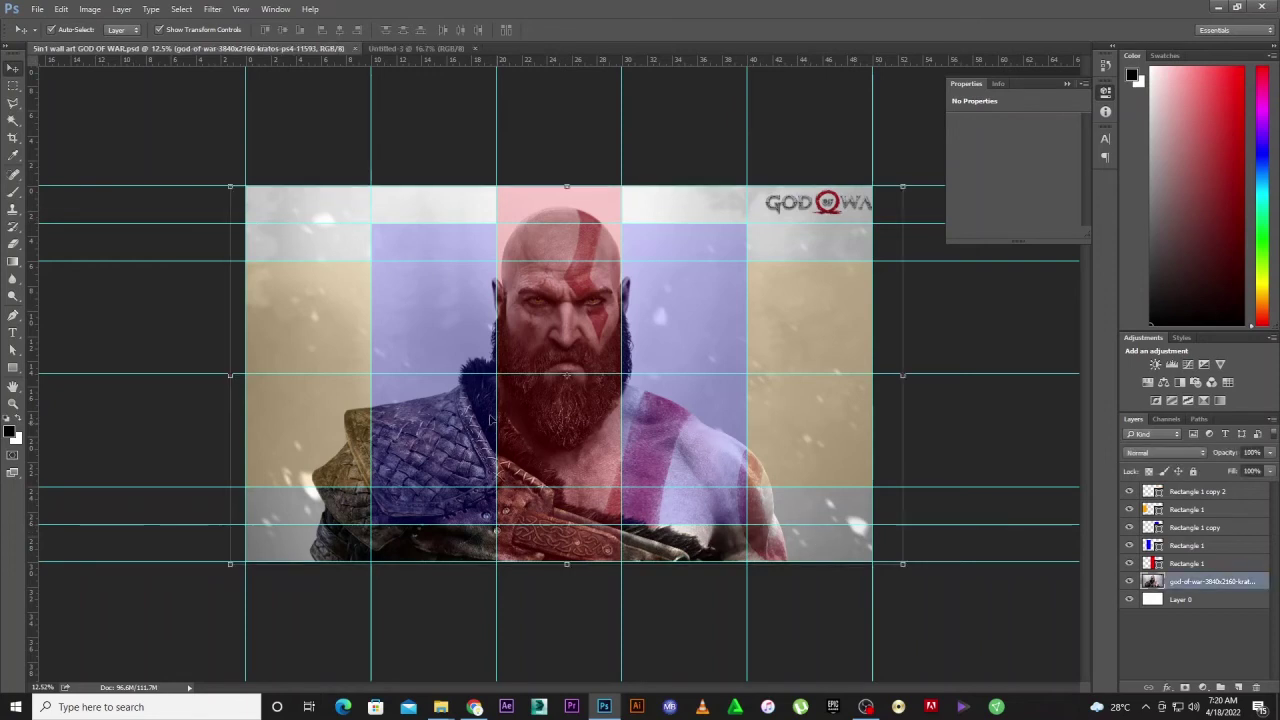
{"action": "left_click", "coordinate": [14, 86]}
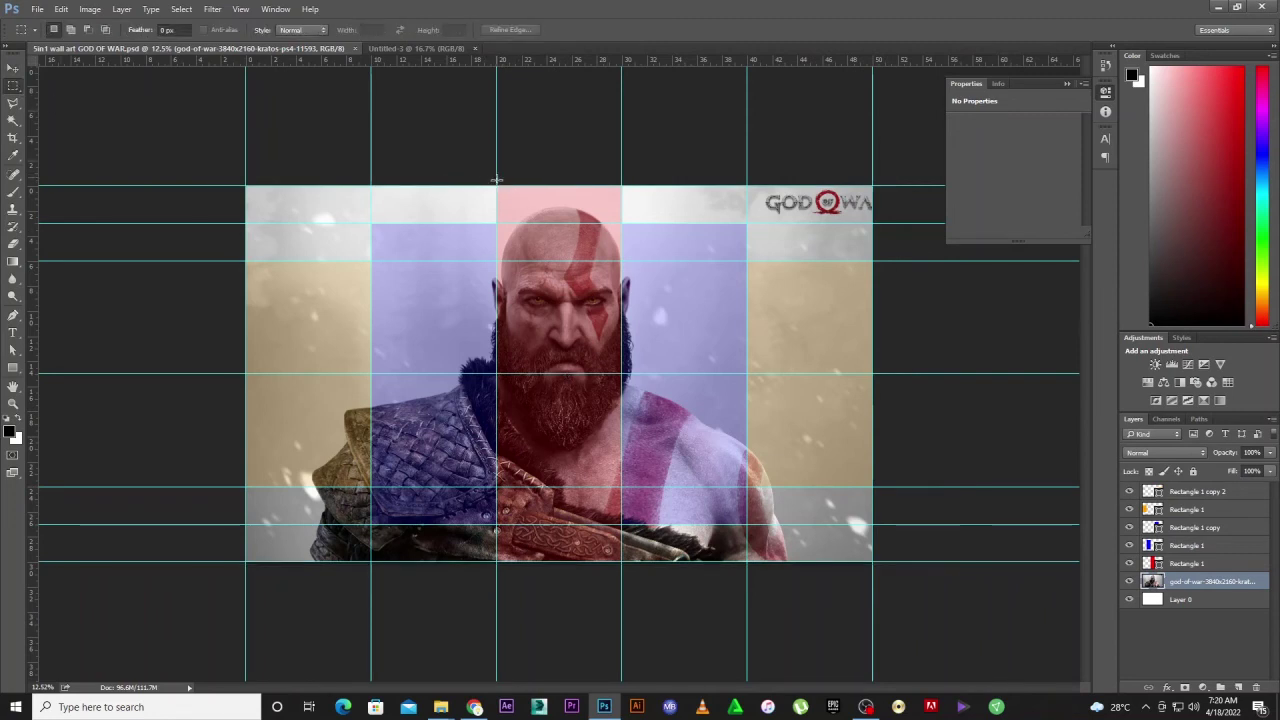
{"action": "left_click_drag", "start_coordinate": [496, 180], "coordinate": [624, 616]}
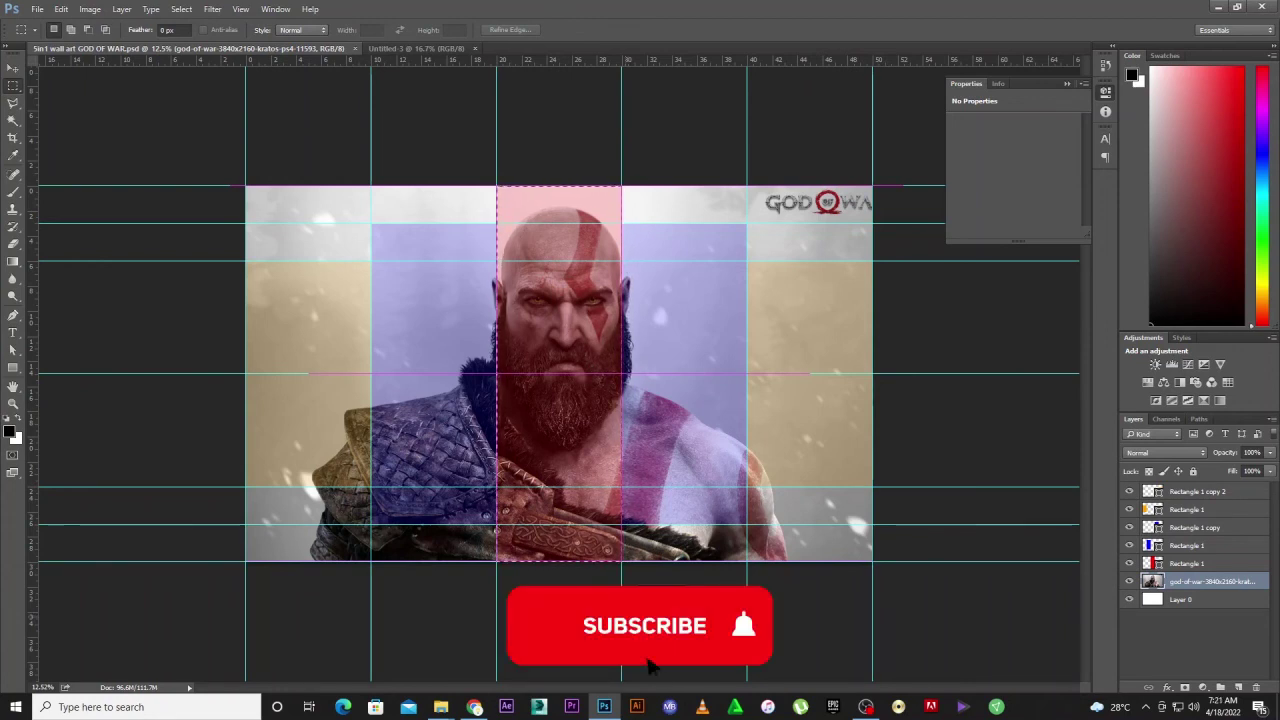
{"action": "right_click", "coordinate": [572, 401]}
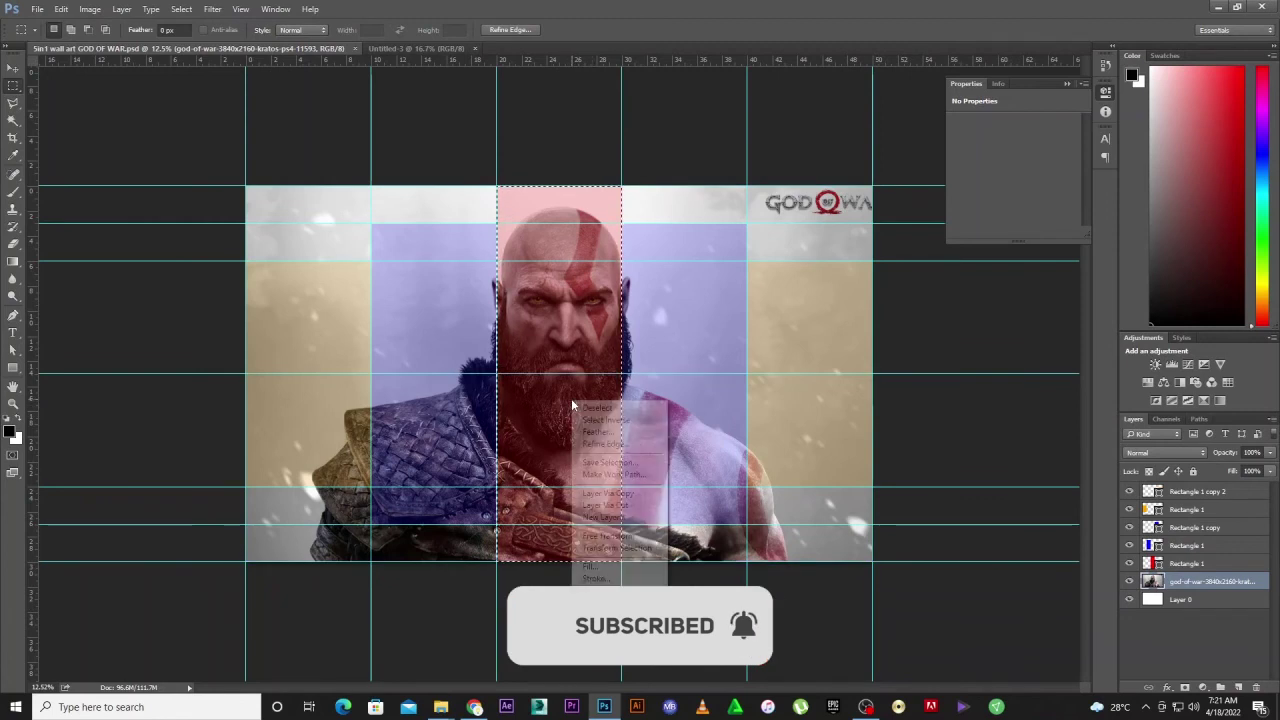
{"action": "left_click", "coordinate": [627, 495]}
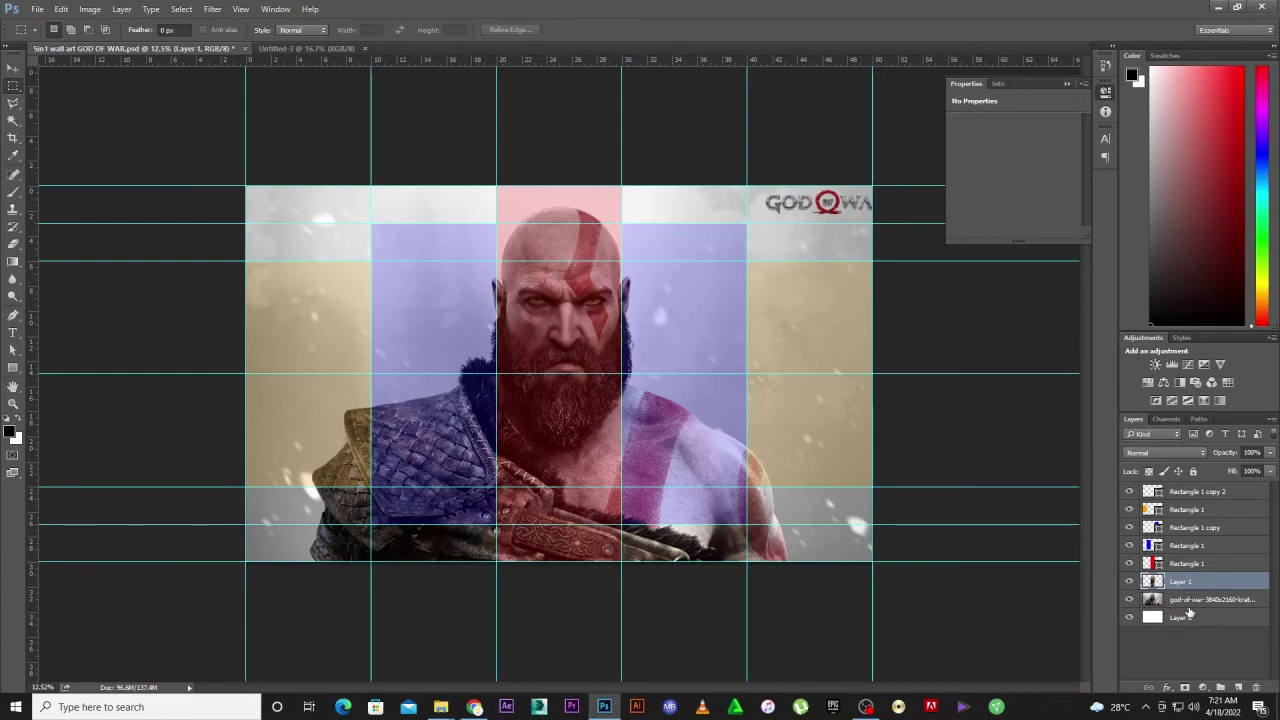
{"action": "left_click", "coordinate": [1203, 600]}
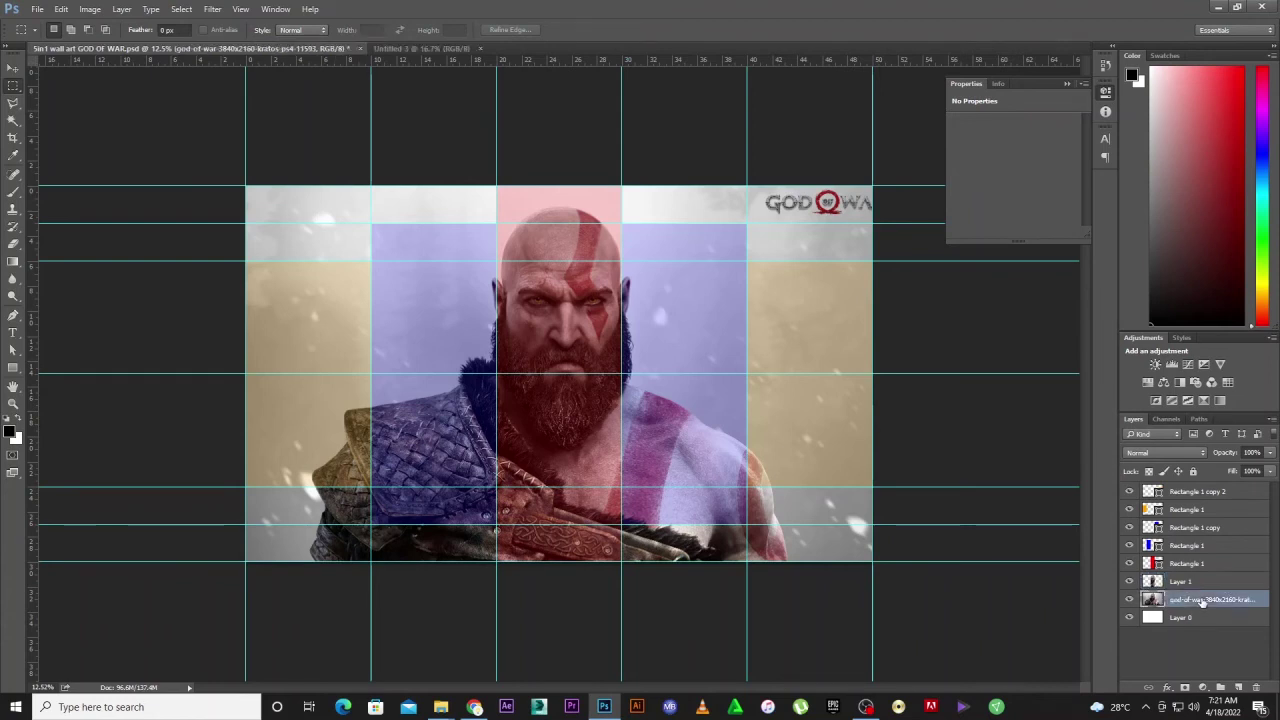
- Marquee the Kratos photo's second column, under the left blue panel, and copy it to Layer 2
{"action": "left_click", "coordinate": [1205, 545]}
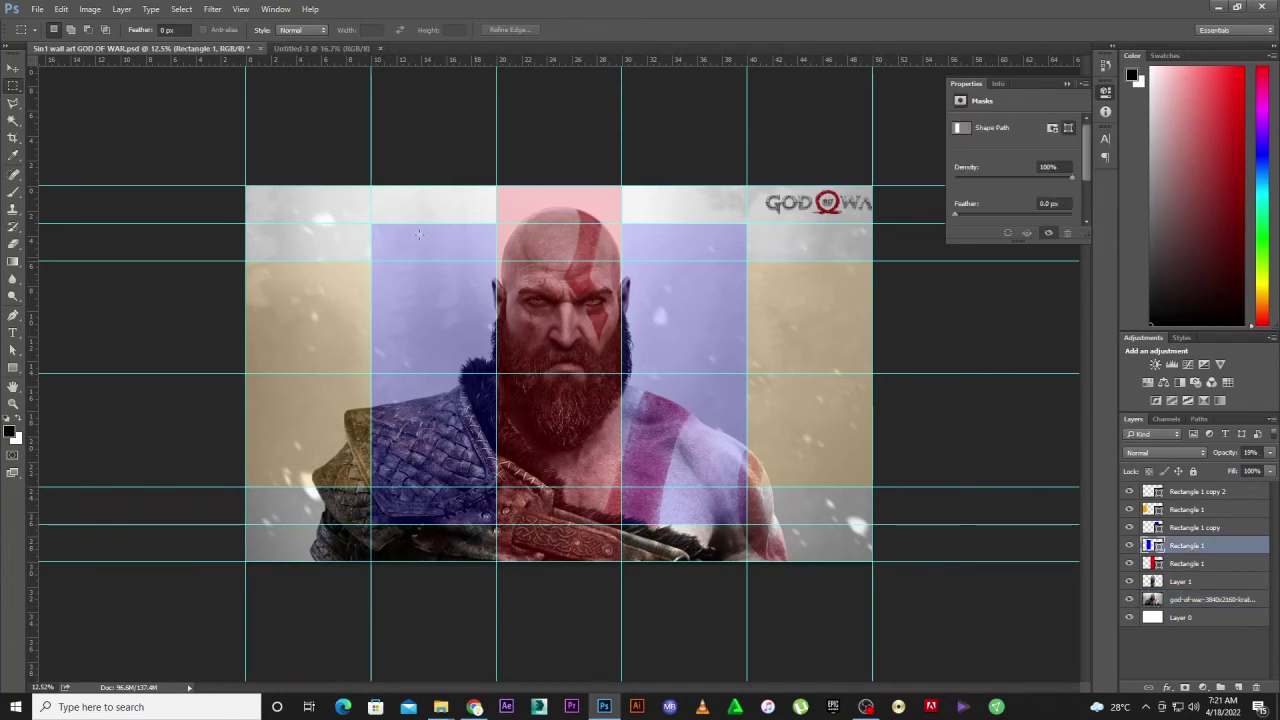
{"action": "left_click", "coordinate": [15, 69]}
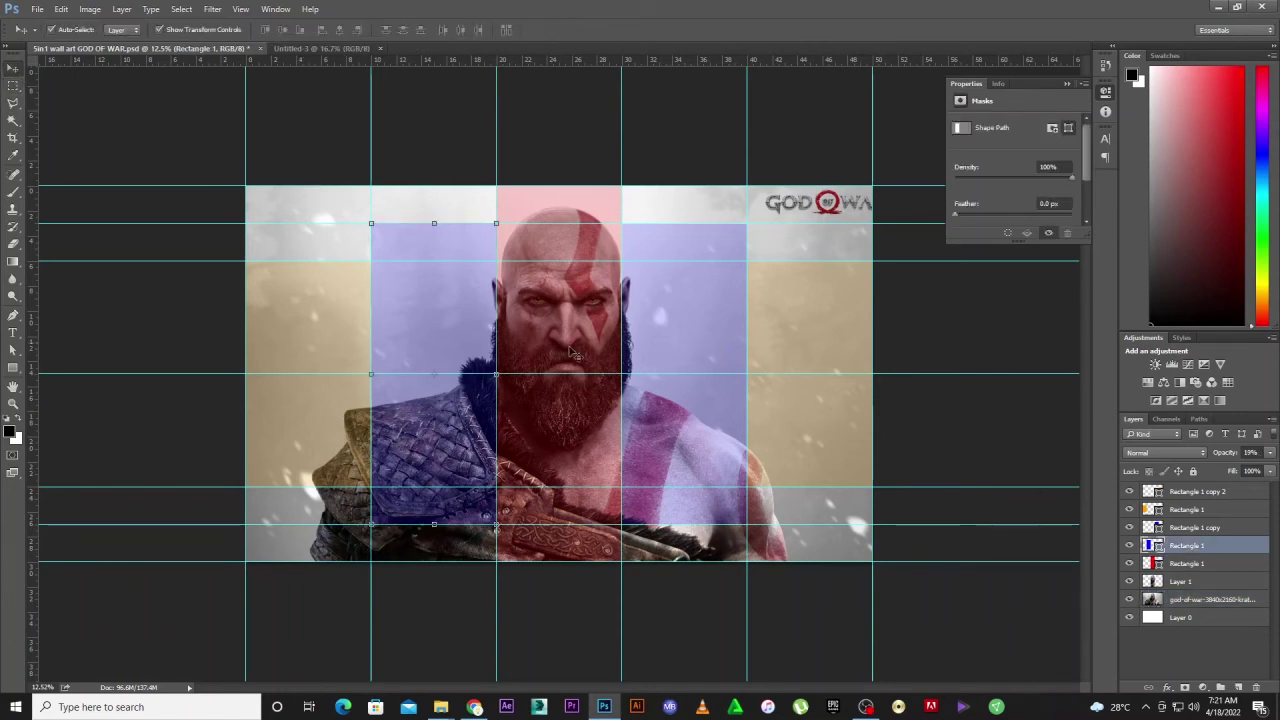
{"action": "left_click", "coordinate": [12, 87]}
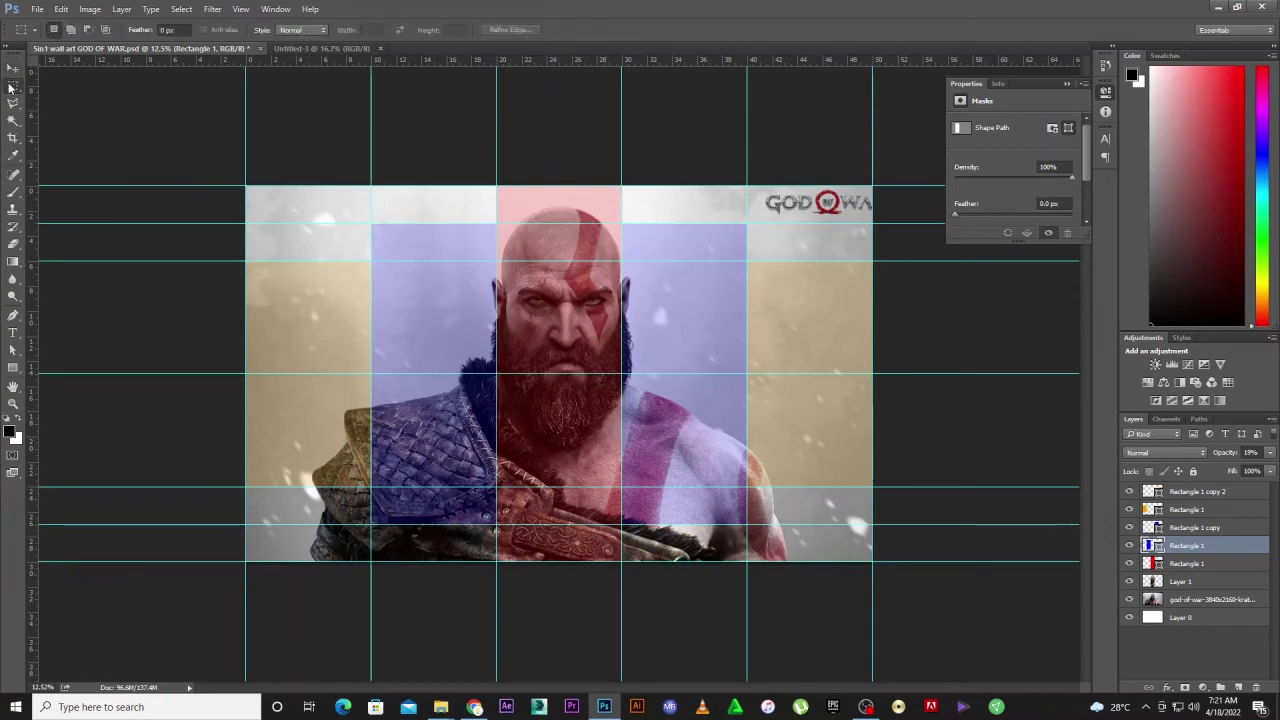
{"action": "right_click", "coordinate": [12, 87]}
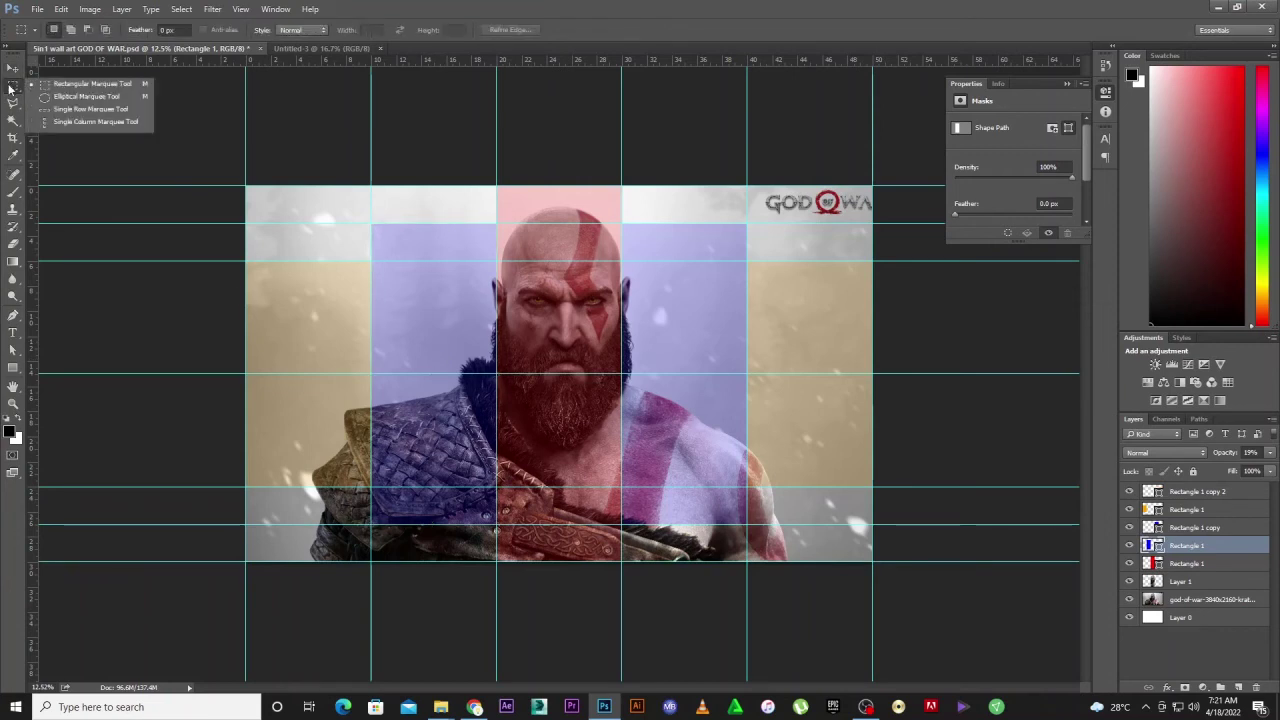
{"action": "left_click", "coordinate": [62, 86]}
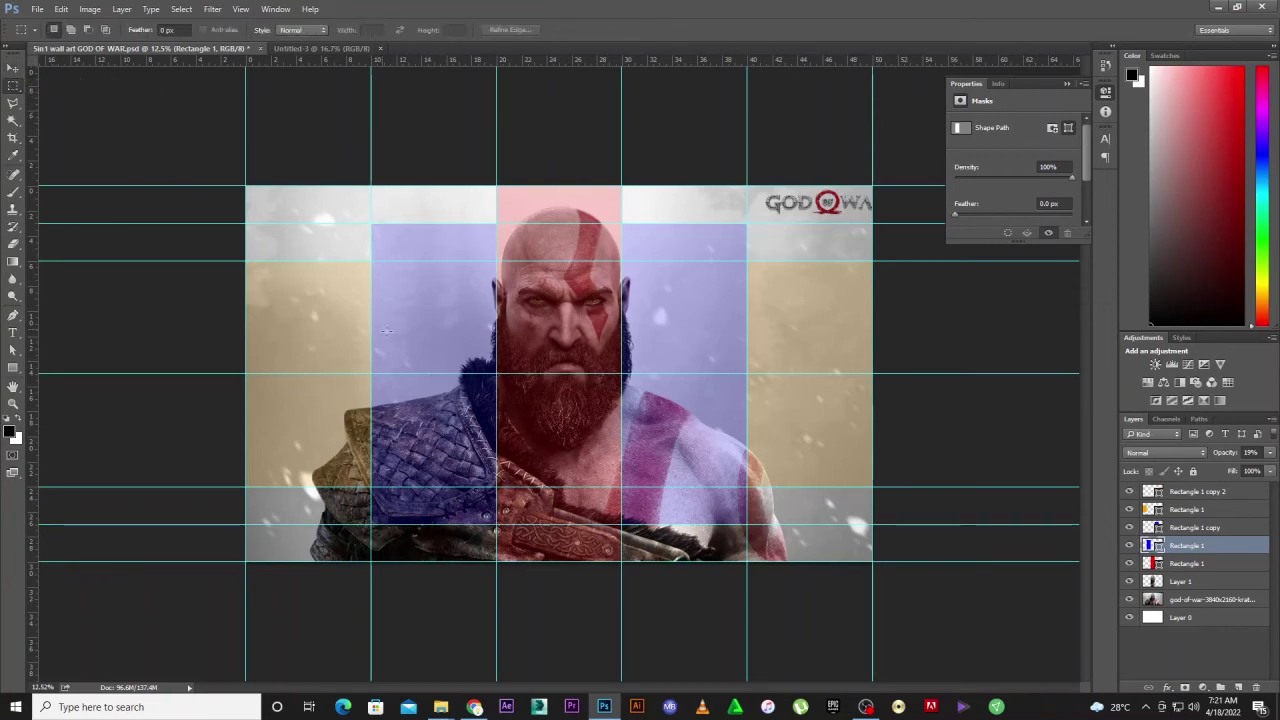
{"action": "left_click", "coordinate": [1204, 603]}
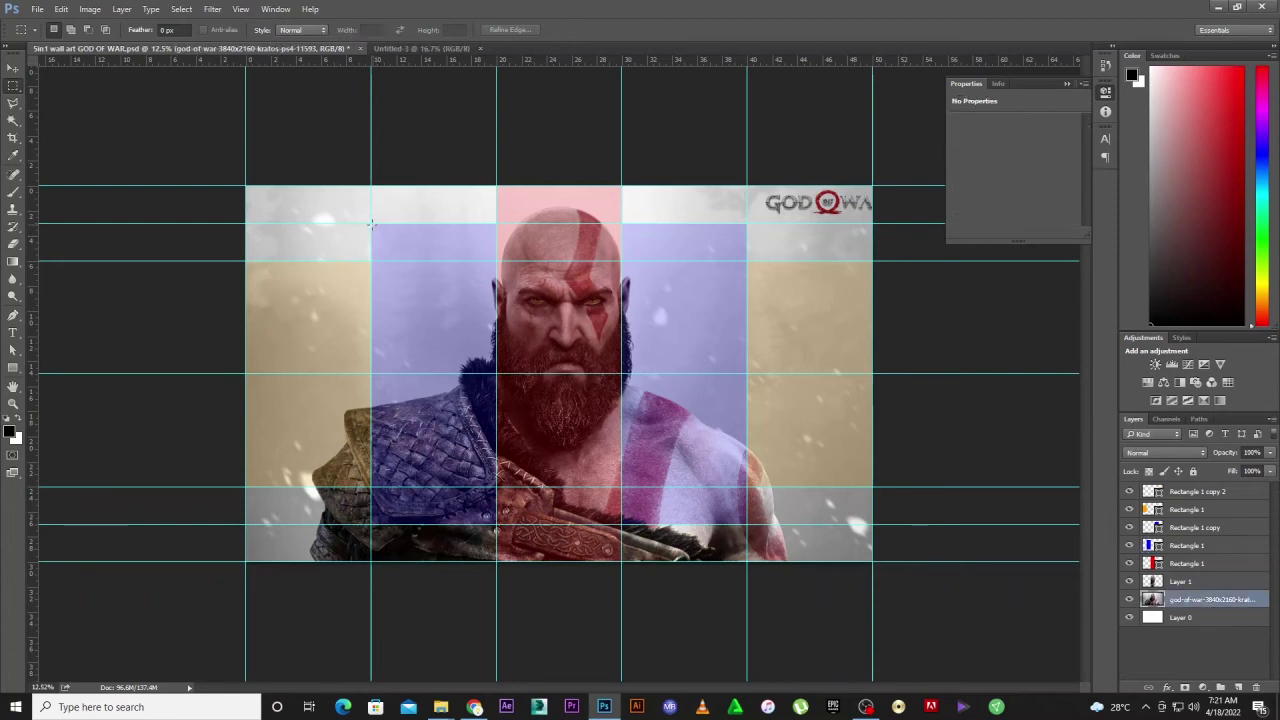
{"action": "left_click_drag", "start_coordinate": [370, 223], "coordinate": [497, 526]}
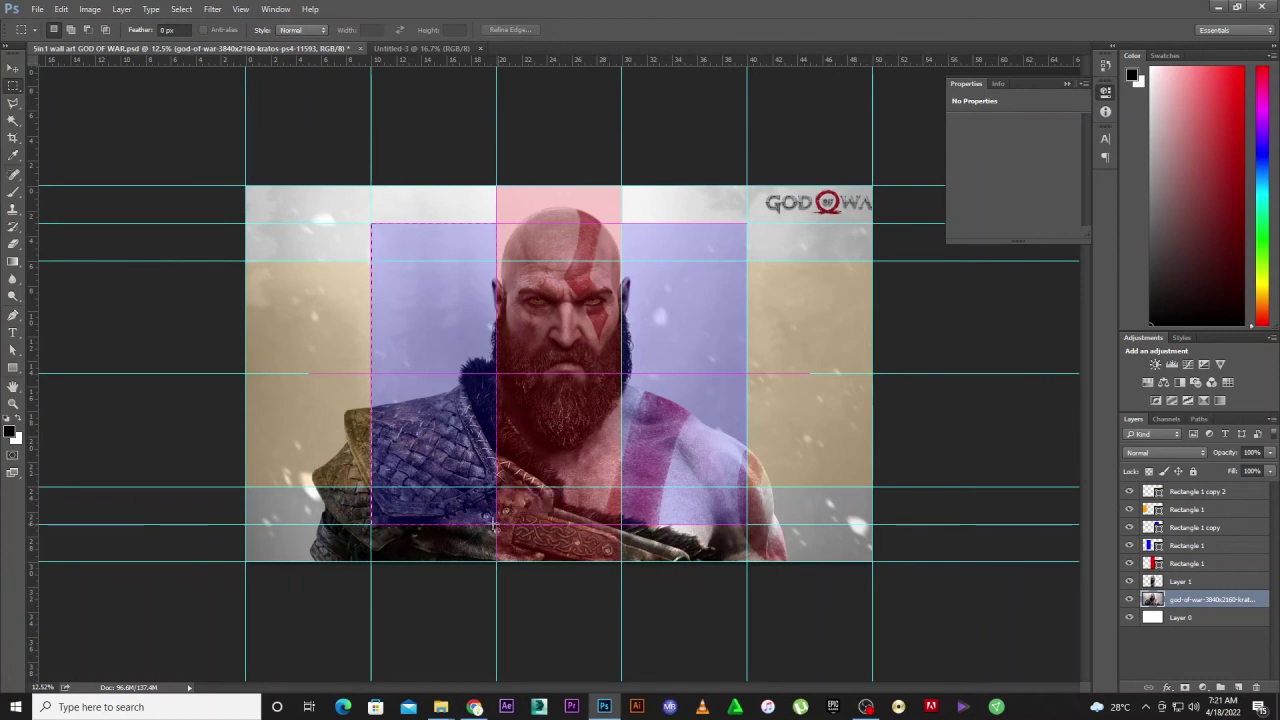
{"action": "right_click", "coordinate": [434, 309]}
{"action": "left_click", "coordinate": [485, 403]}
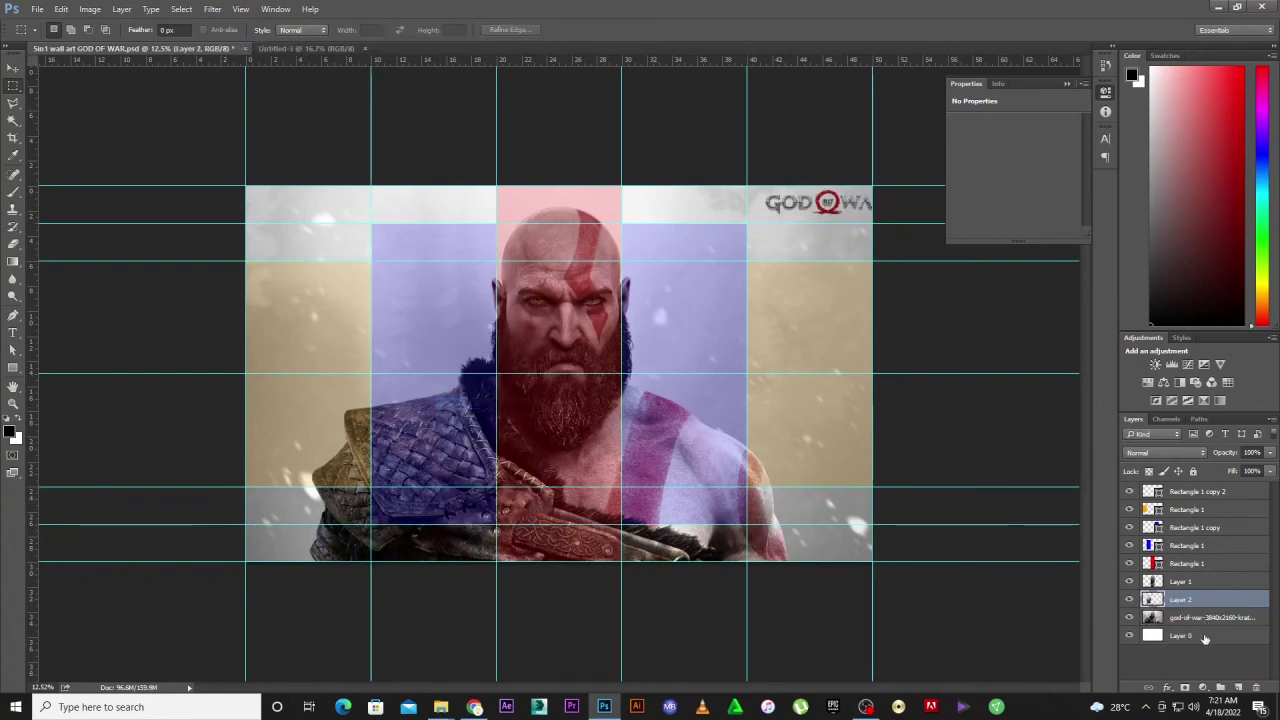
{"action": "left_click", "coordinate": [1233, 618]}
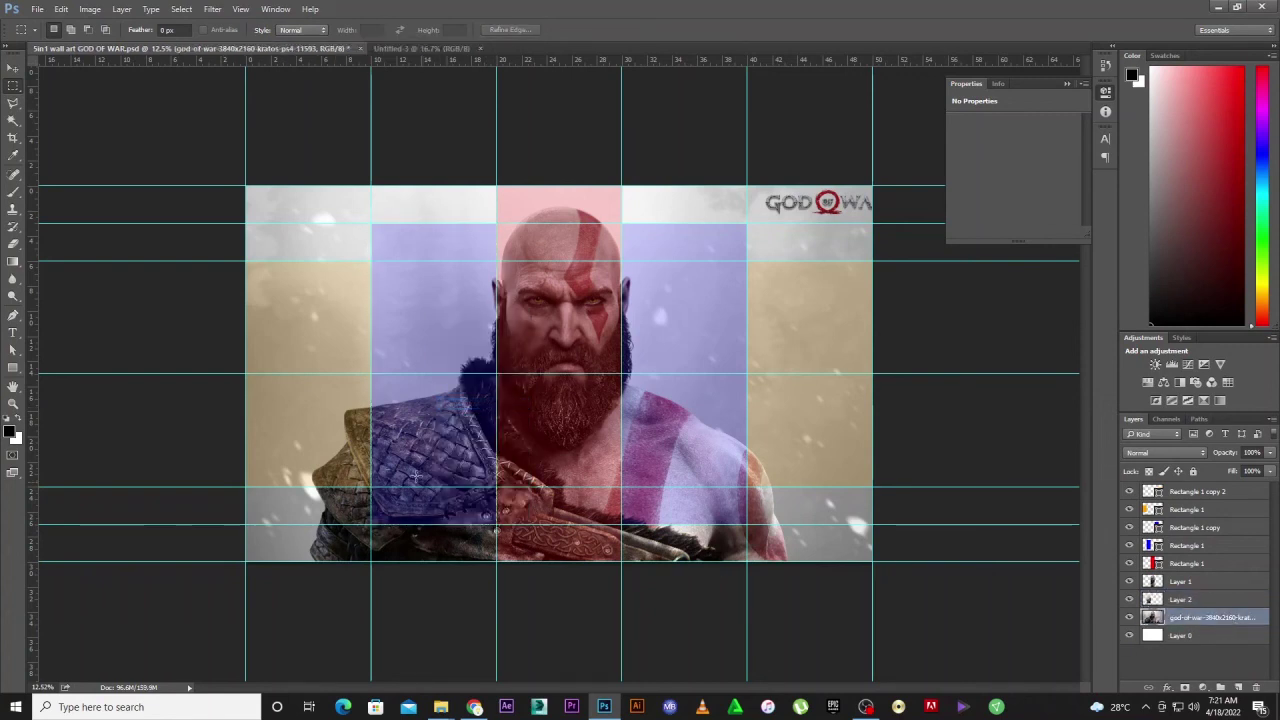
- Marquee the photo's fourth column, under the right blue panel, and copy it to Layer 3
{"action": "left_click", "coordinate": [13, 67]}
{"action": "left_click", "coordinate": [726, 344]}
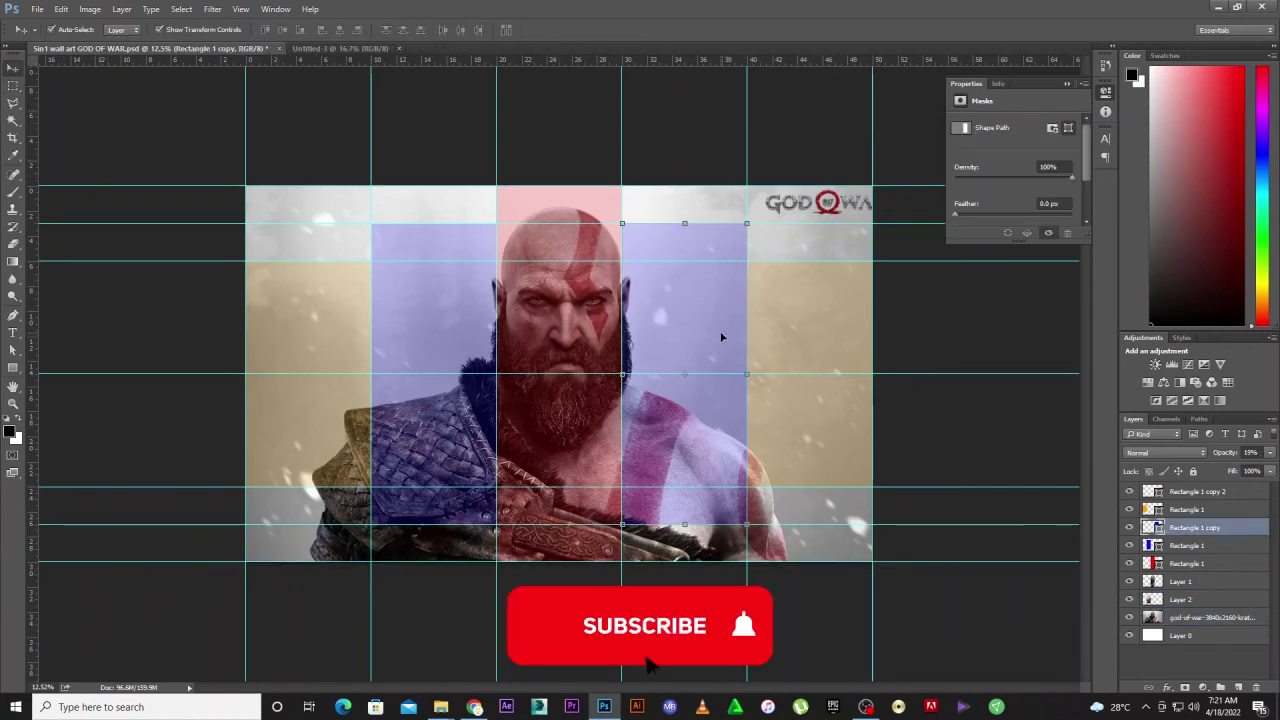
{"action": "key", "text": "m"}
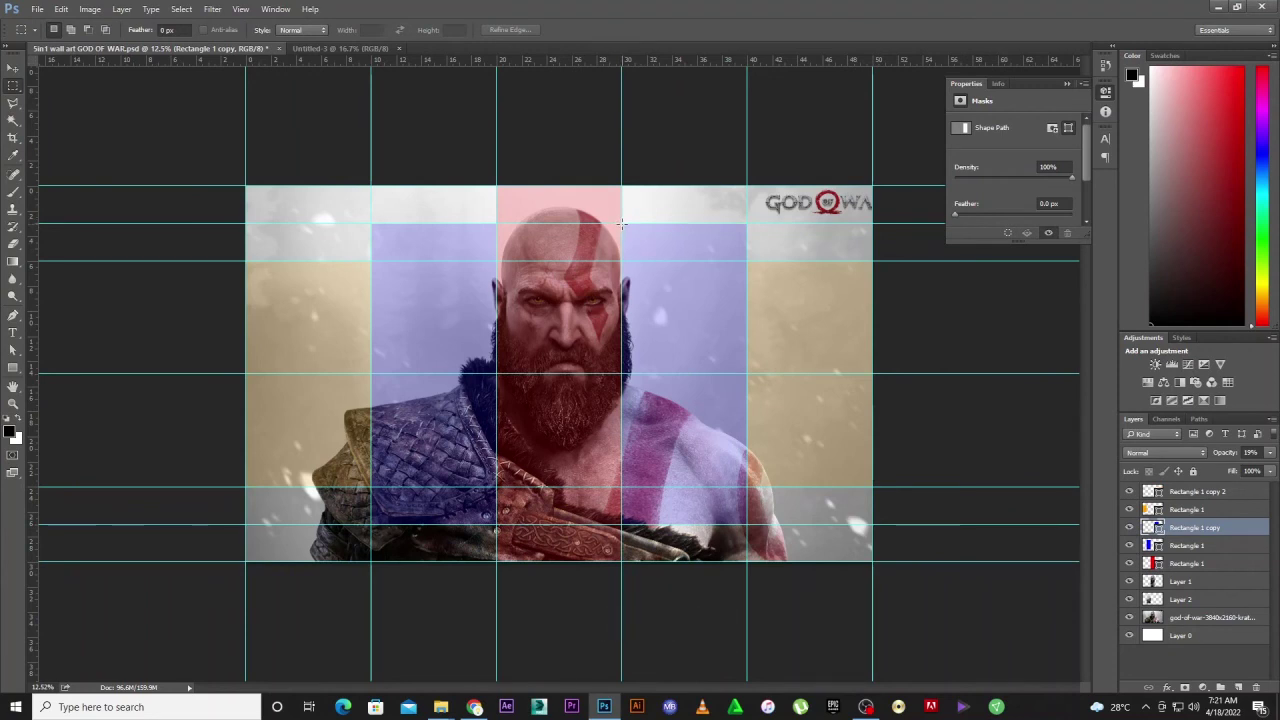
{"action": "left_click_drag", "start_coordinate": [621, 224], "coordinate": [747, 525]}
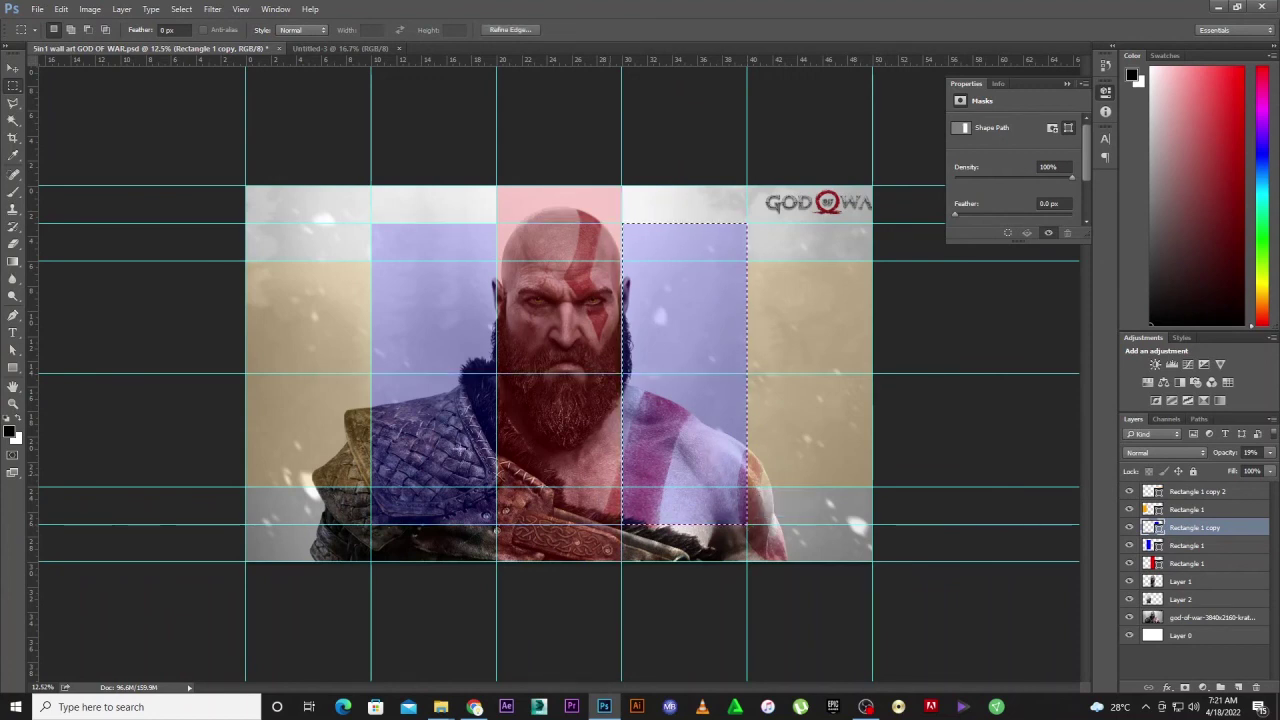
{"action": "left_click", "coordinate": [1208, 619]}
{"action": "right_click", "coordinate": [703, 404]}
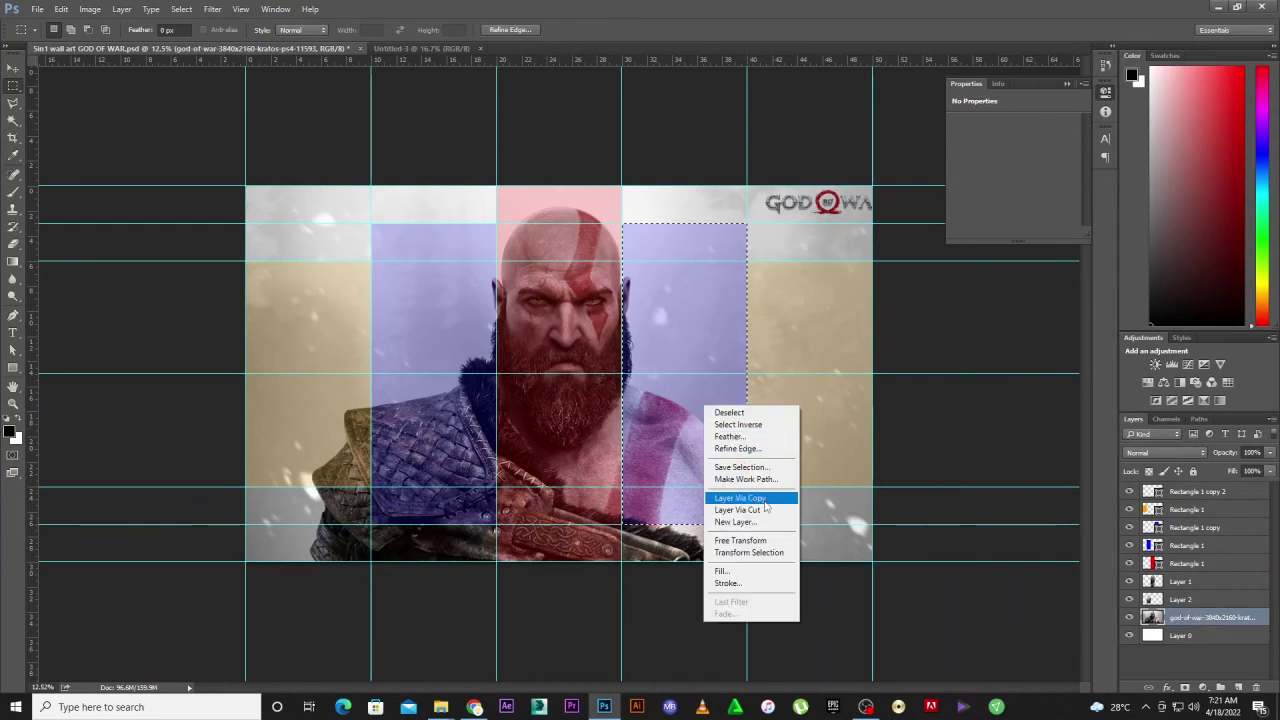
{"action": "left_click", "coordinate": [740, 500]}
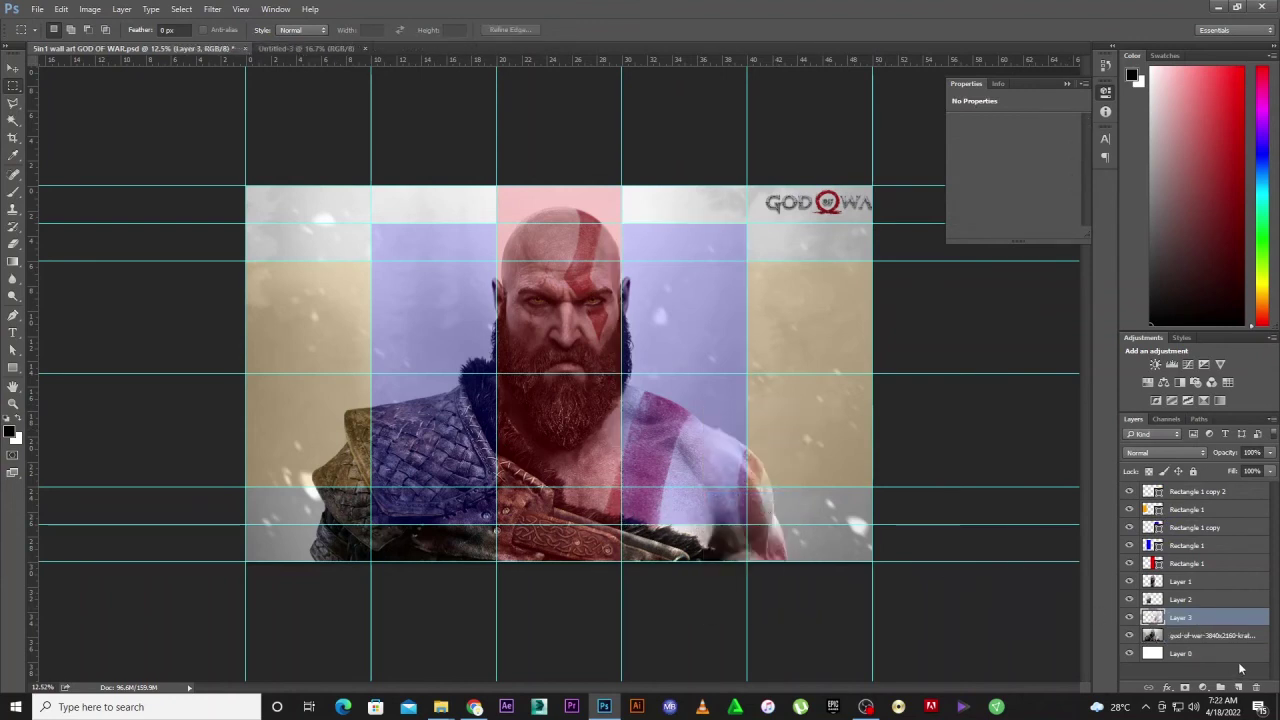
{"action": "left_click", "coordinate": [1213, 637]}
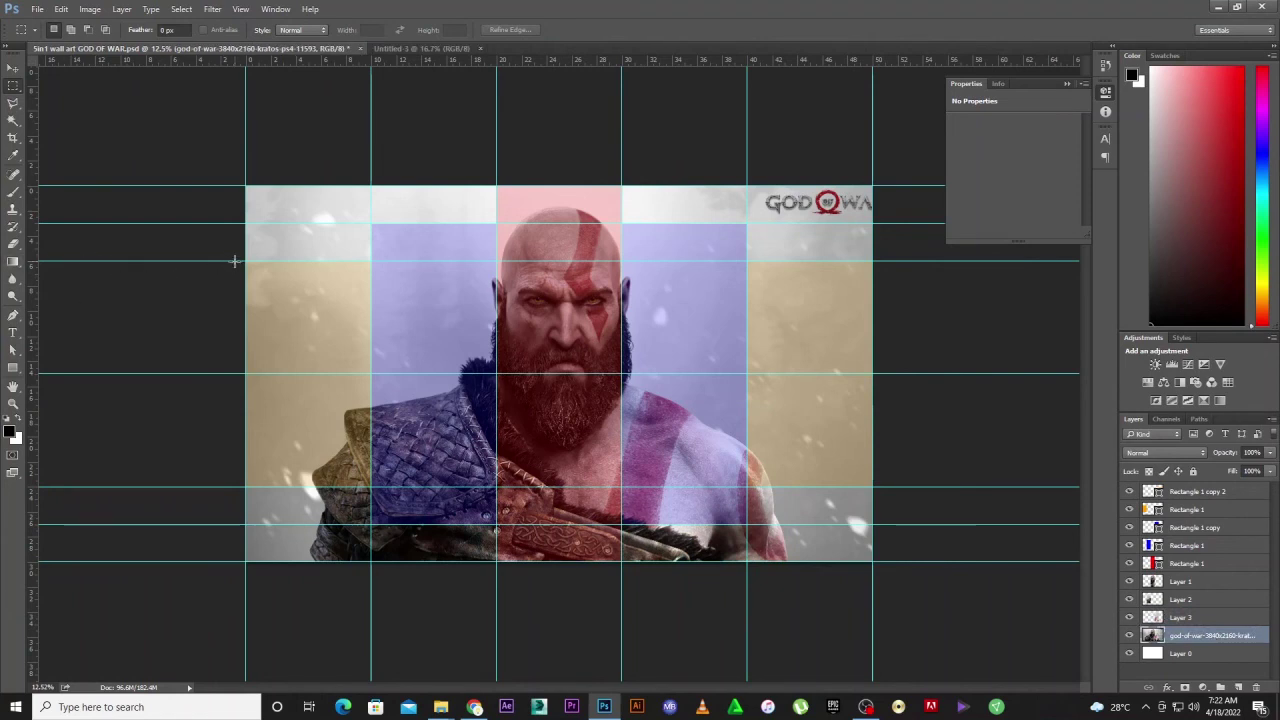
- Copy the photo section under the left tan panel onto a new layer, Layer 4
{"action": "left_click_drag", "start_coordinate": [245, 262], "coordinate": [375, 487]}
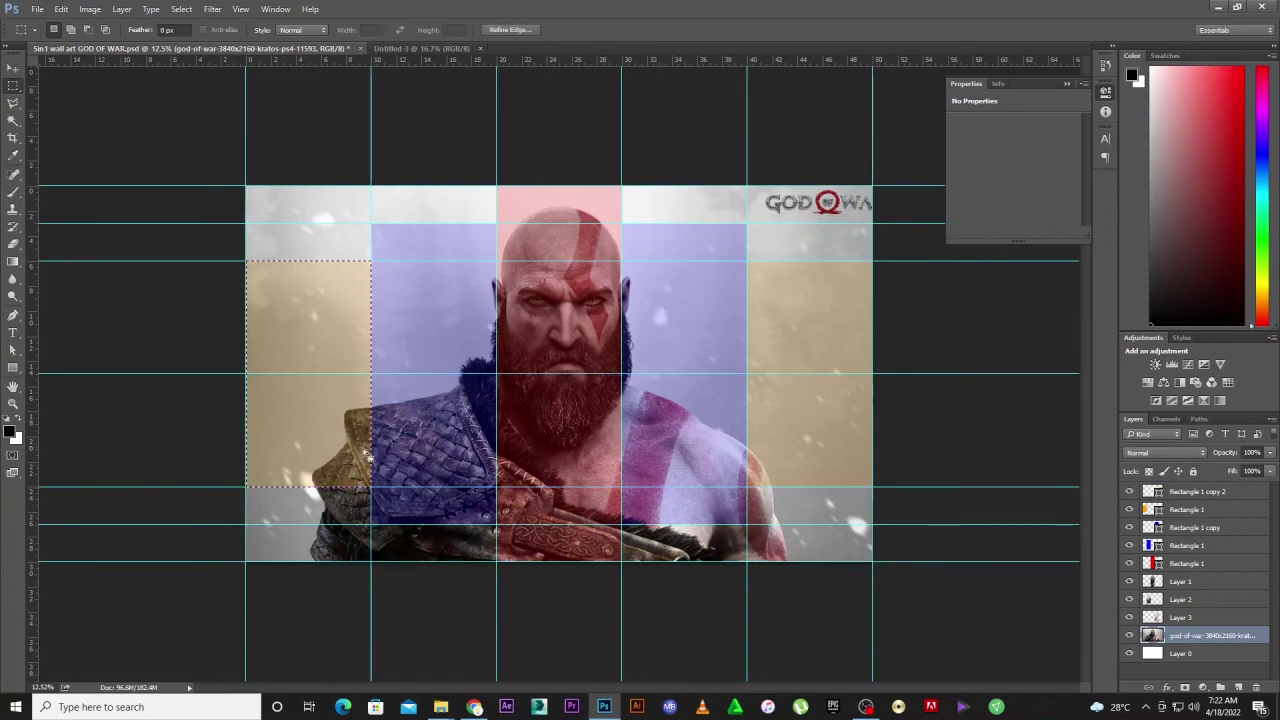
{"action": "right_click", "coordinate": [288, 334]}
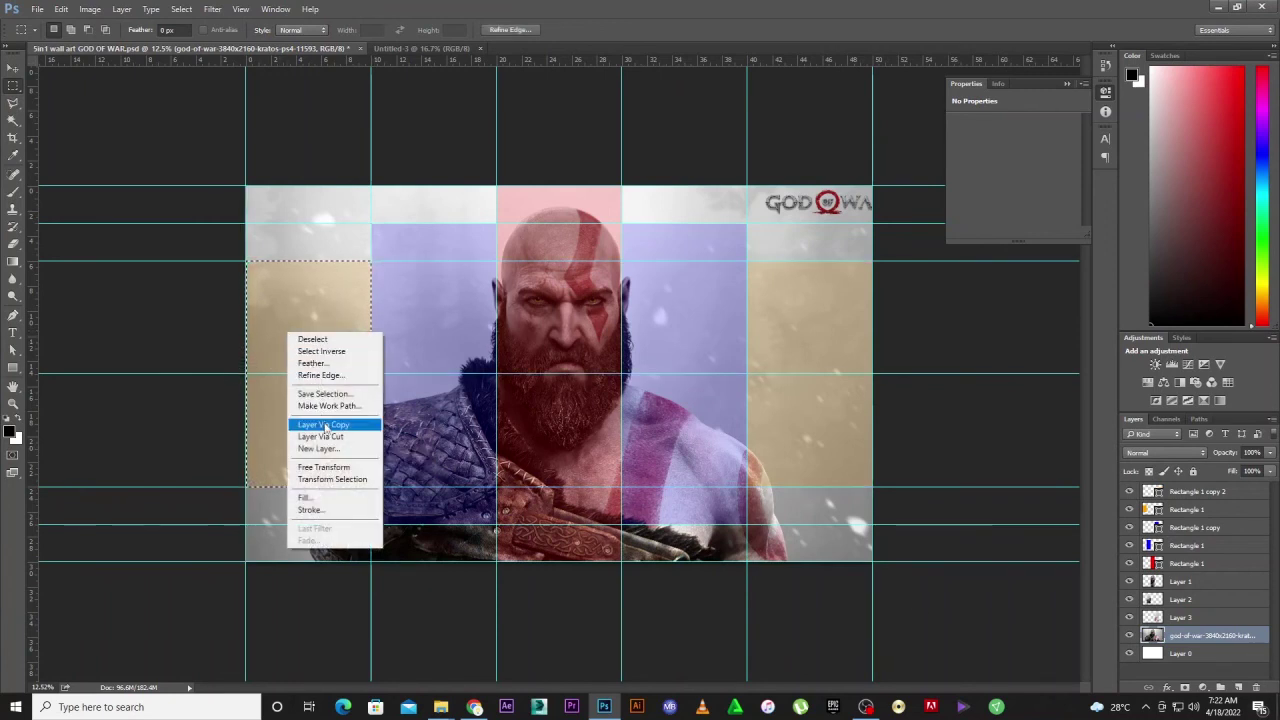
{"action": "left_click", "coordinate": [326, 427]}
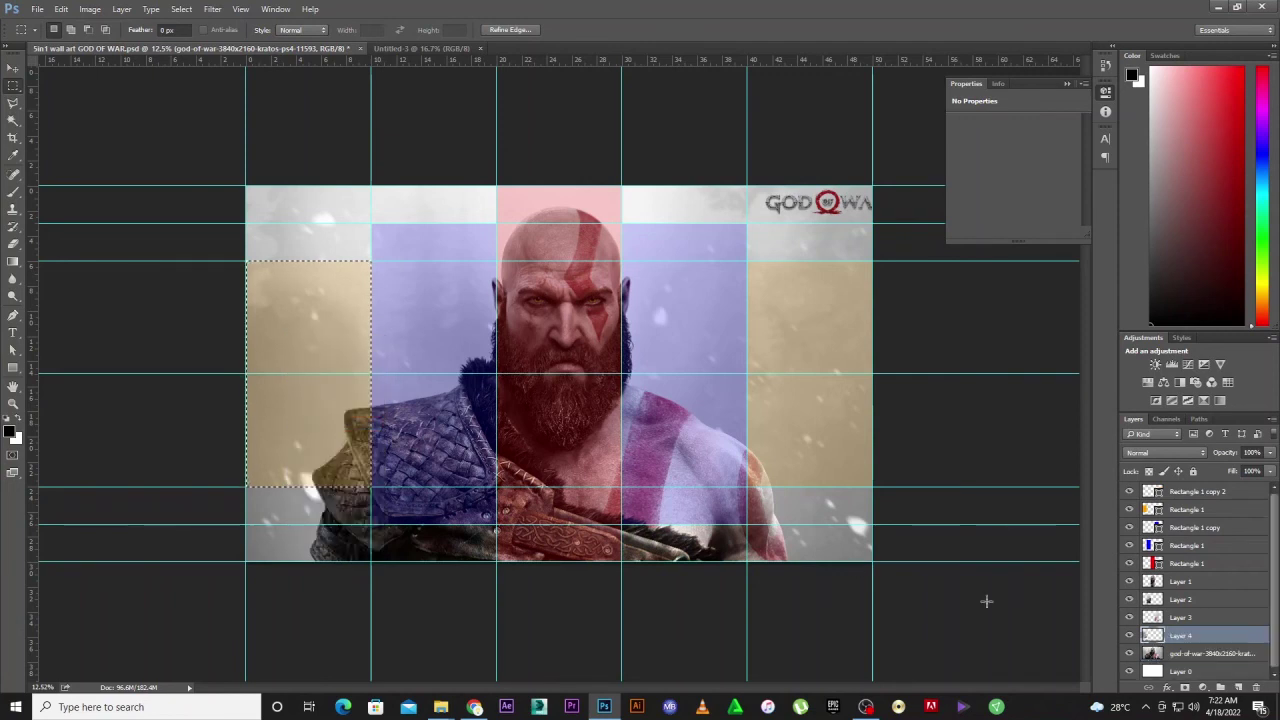
{"action": "left_click", "coordinate": [1211, 653]}
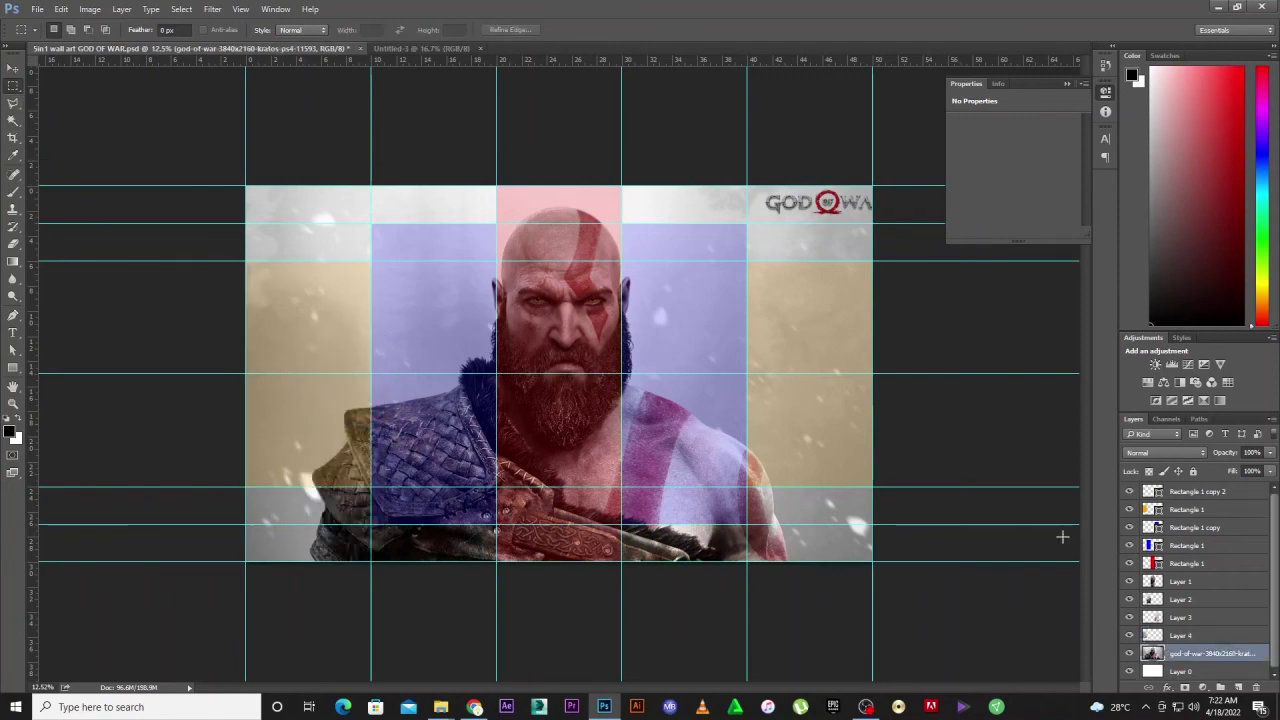
- Marquee the photo's right column under the orange panel and copy it to Layer 5
{"action": "left_click", "coordinate": [13, 67]}
{"action": "left_click", "coordinate": [840, 450]}
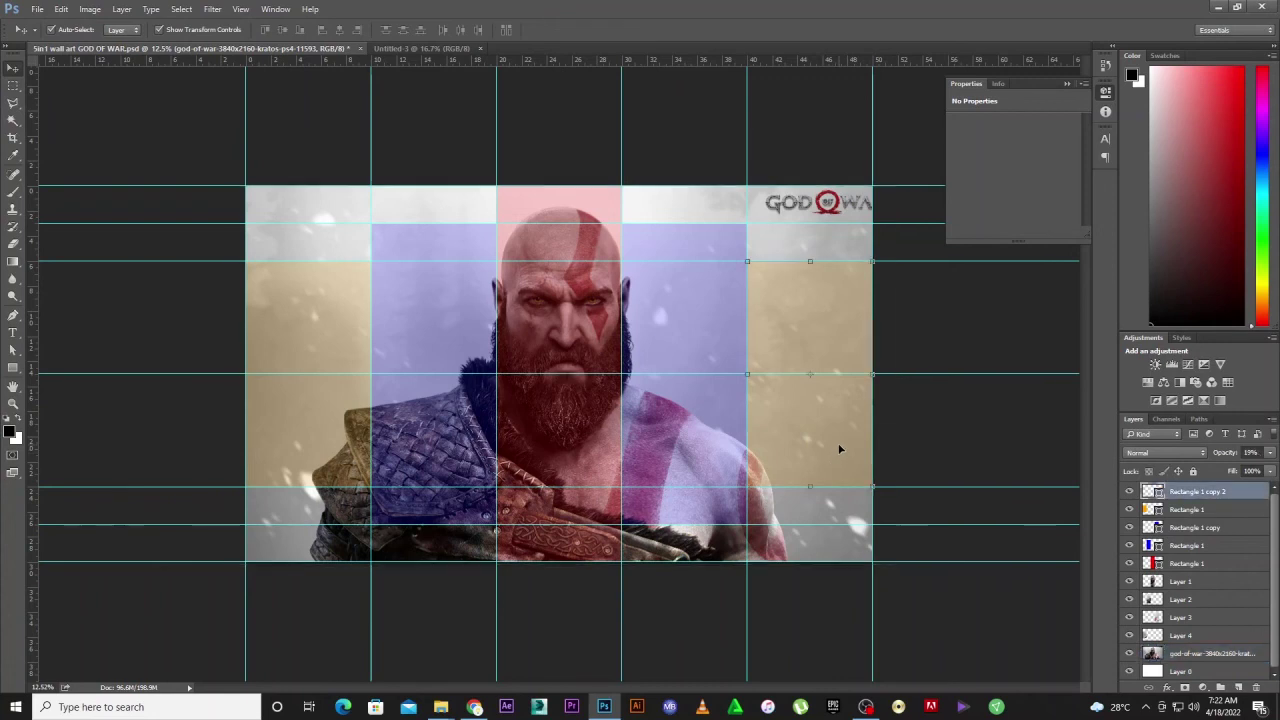
{"action": "key", "text": "m"}
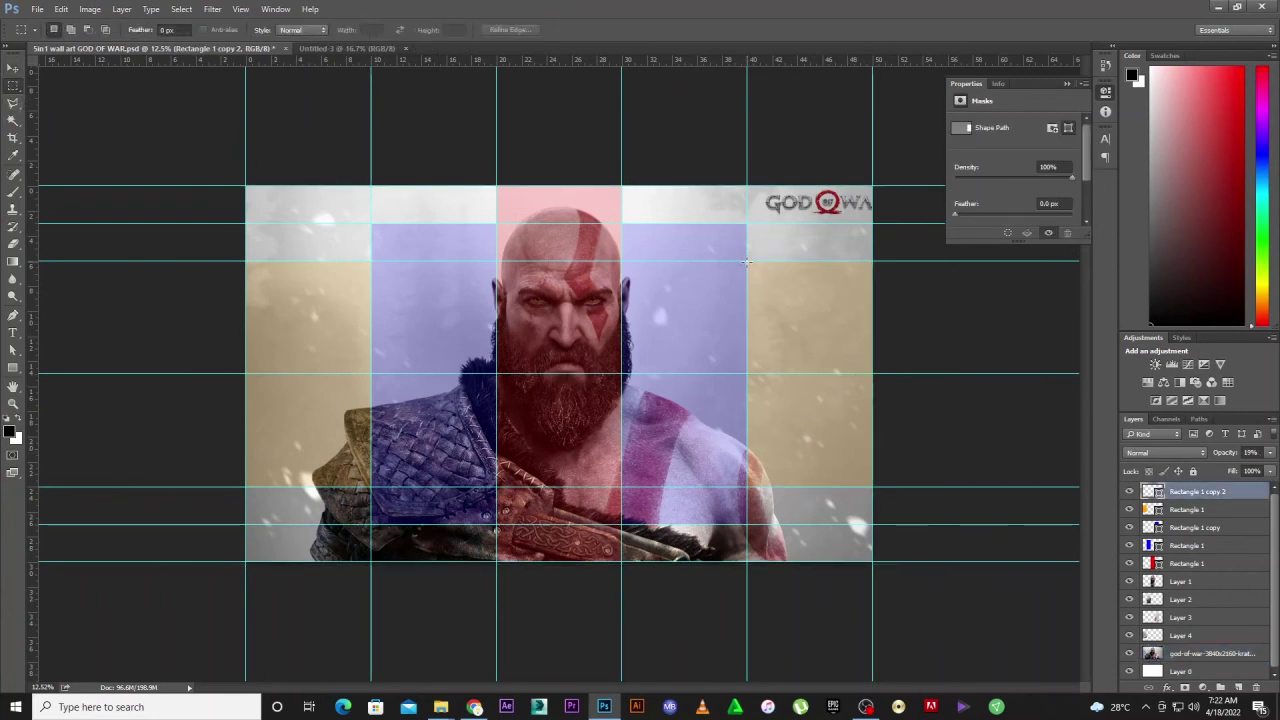
{"action": "left_click_drag", "start_coordinate": [746, 262], "coordinate": [872, 487]}
{"action": "right_click", "coordinate": [809, 418]}
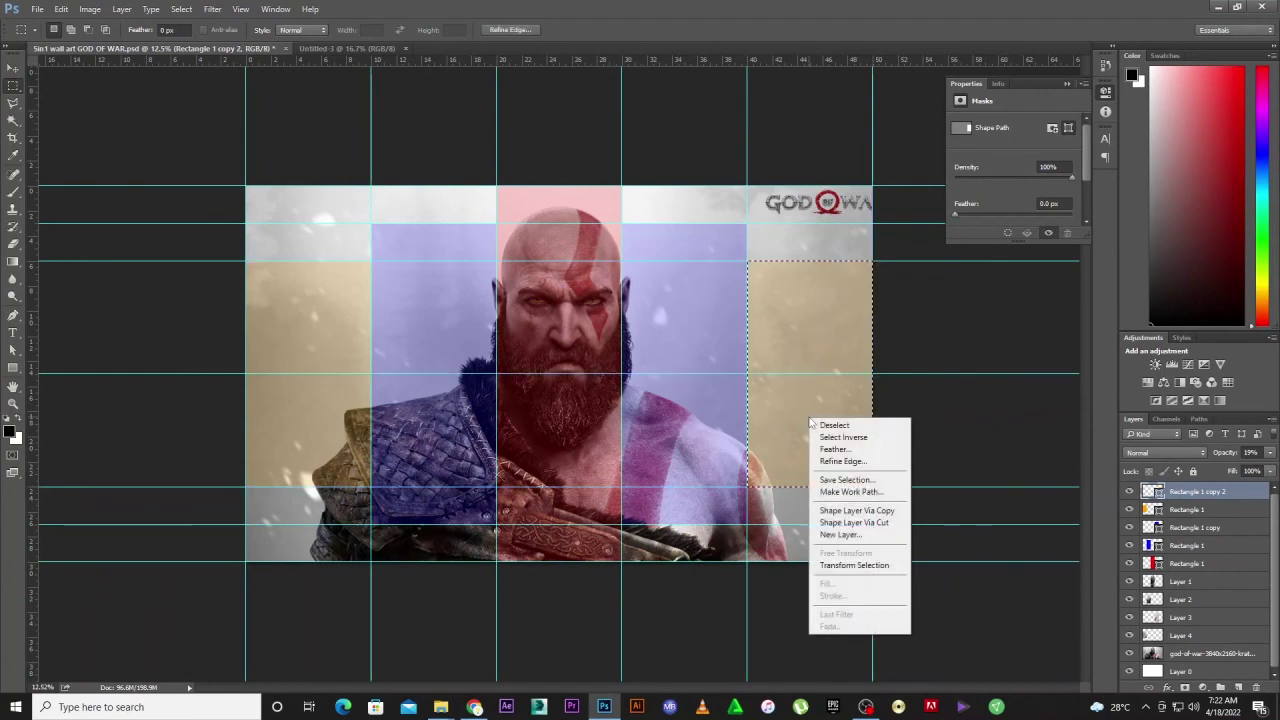
{"action": "left_click", "coordinate": [1228, 655]}
{"action": "left_click", "coordinate": [1204, 659]}
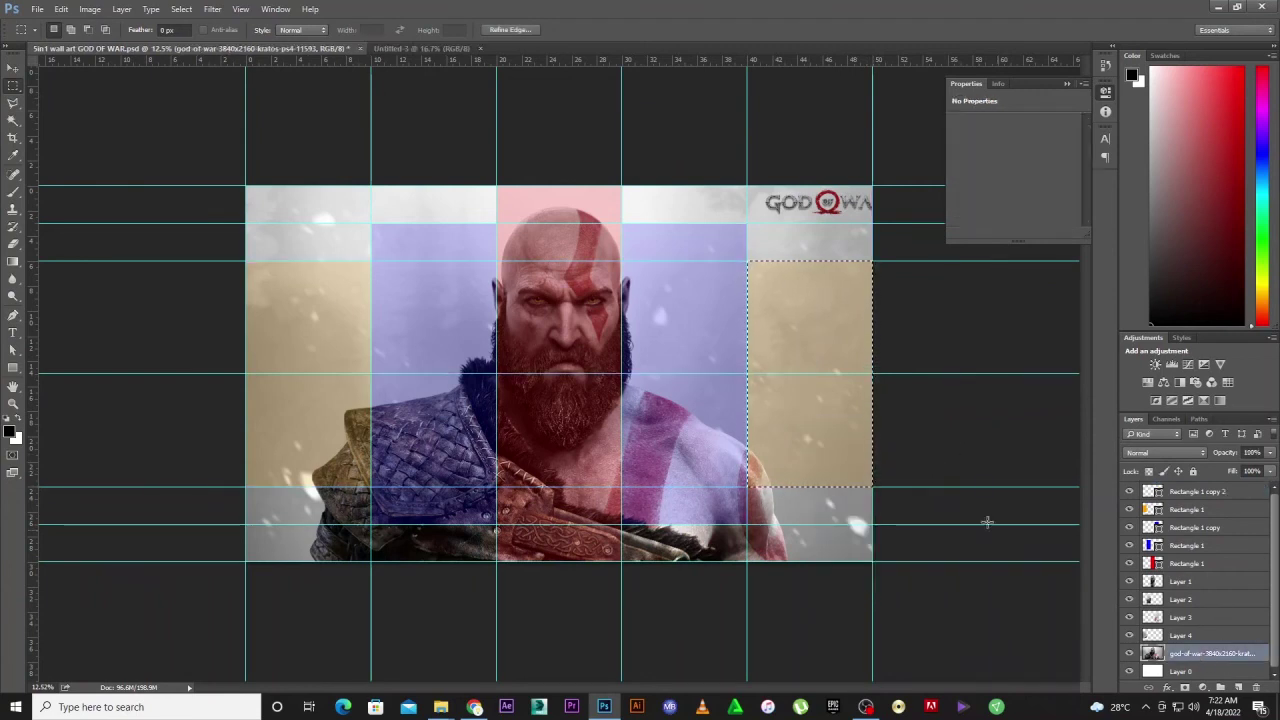
{"action": "right_click", "coordinate": [812, 348]}
{"action": "left_click", "coordinate": [874, 432]}
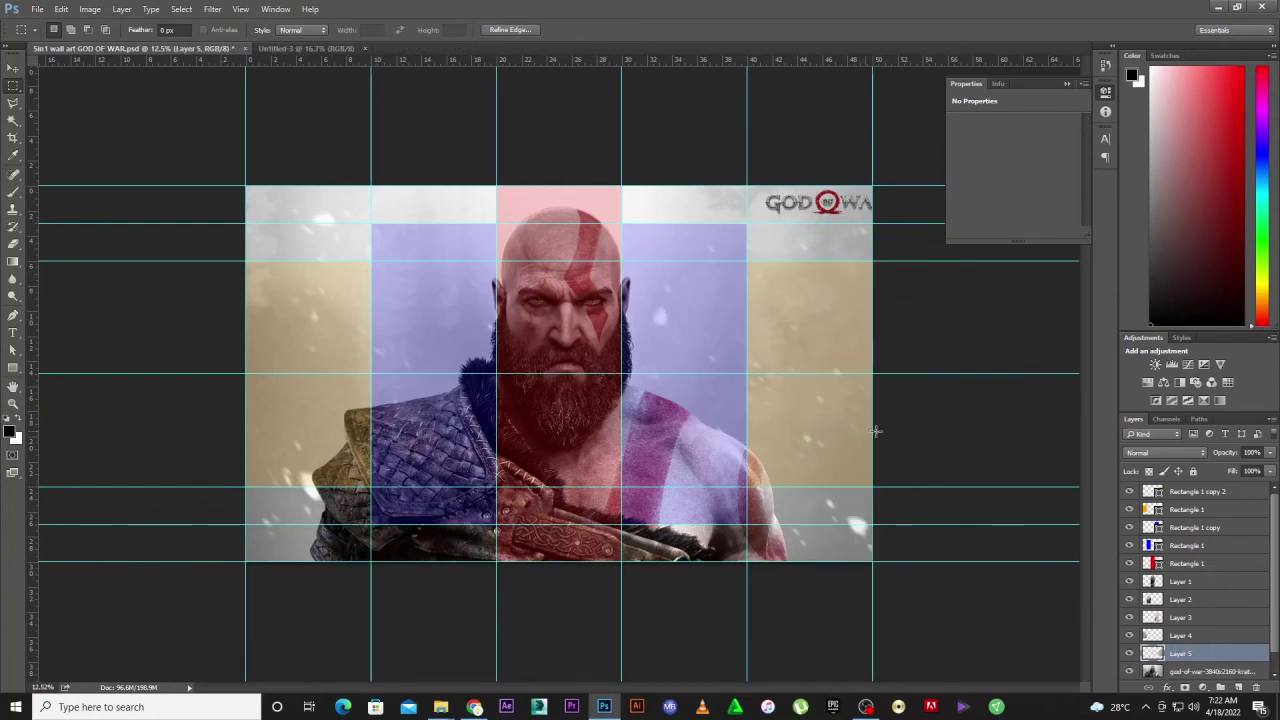
{"action": "left_click", "coordinate": [13, 68]}
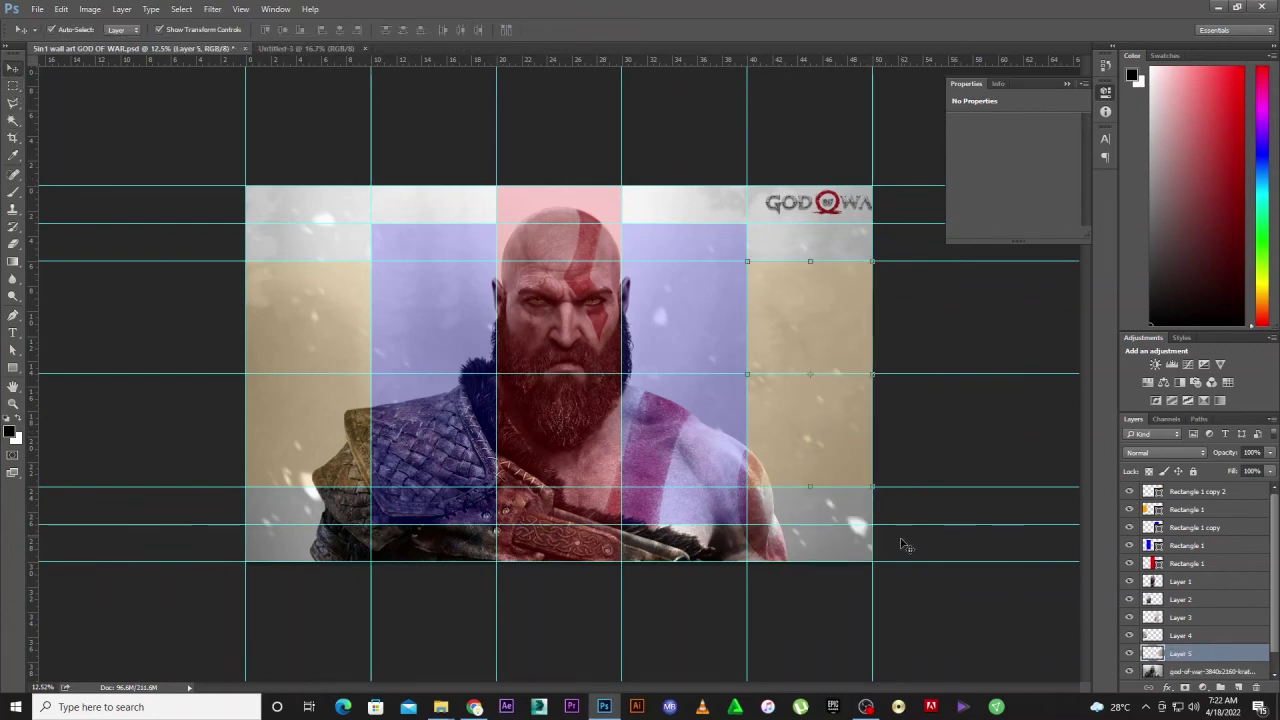
{"action": "key", "text": "ctrl+0"}
{"action": "left_click", "coordinate": [785, 545]}
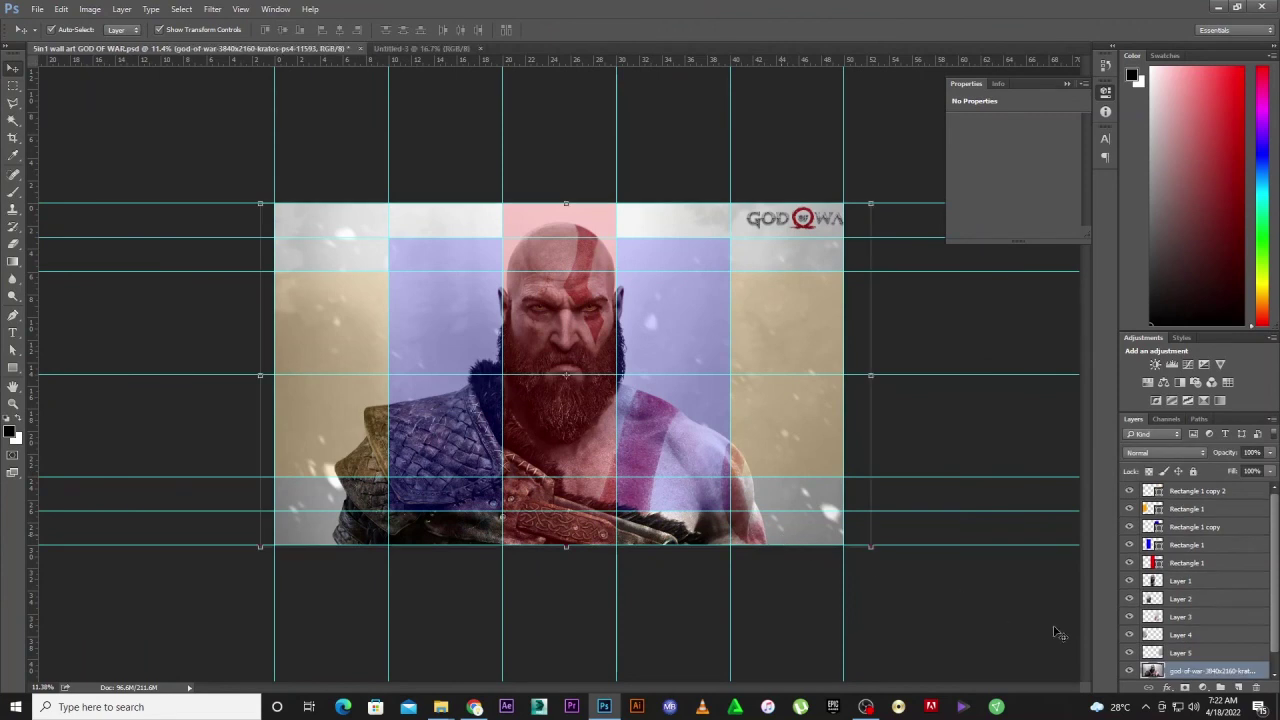
- Lock the Kratos image layer, save the document, and hide the coloured rectangle overlays
{"action": "left_click", "coordinate": [1193, 471]}
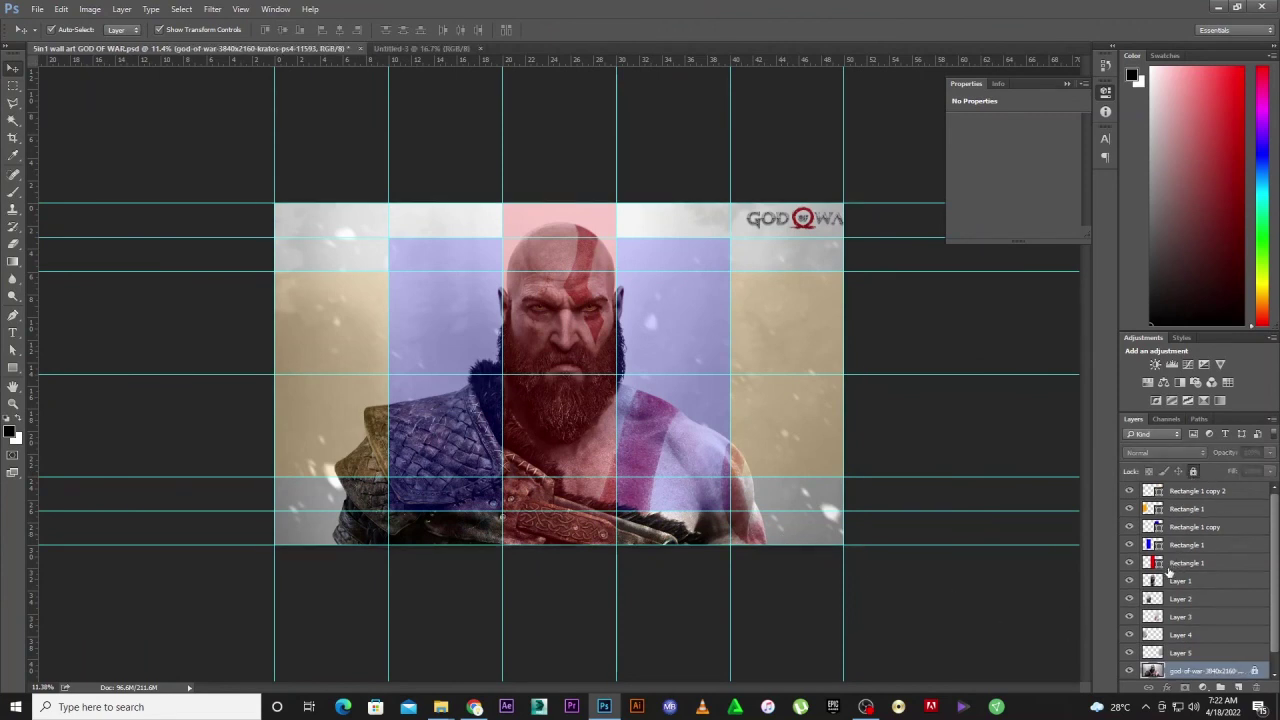
{"action": "key", "text": "ctrl+s"}
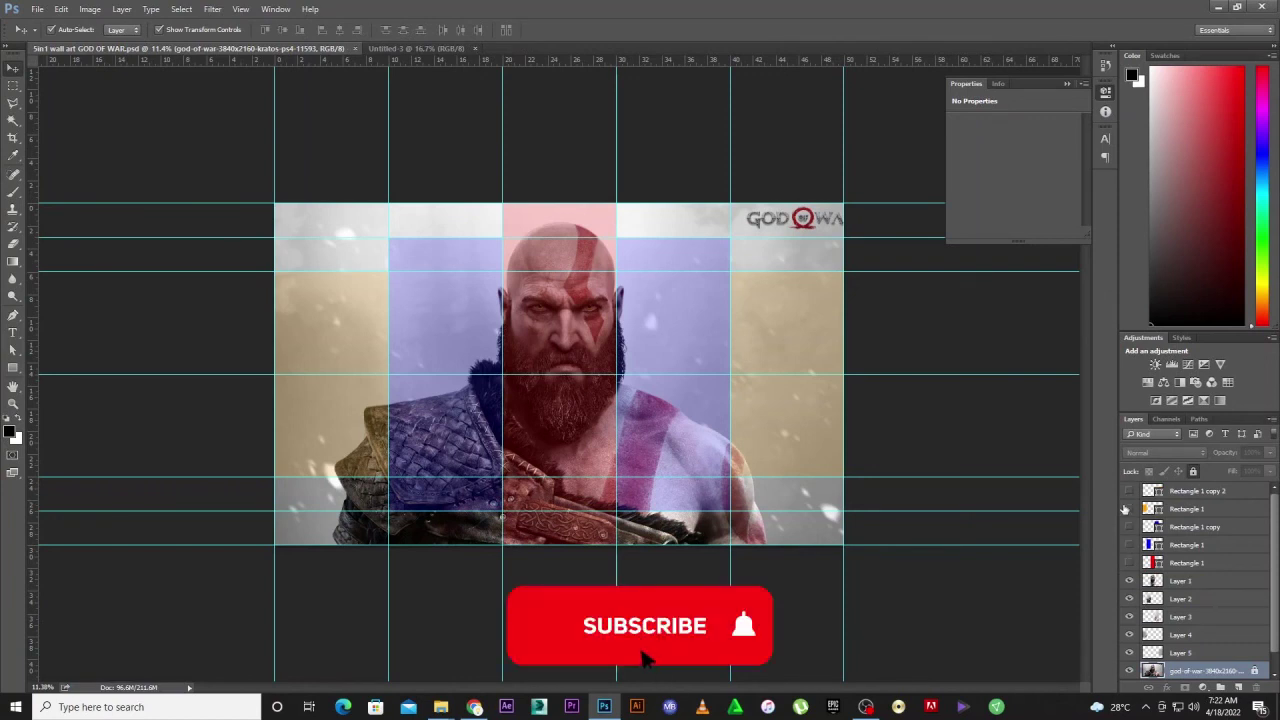
{"action": "left_click_drag", "start_coordinate": [1129, 491], "coordinate": [1129, 510]}
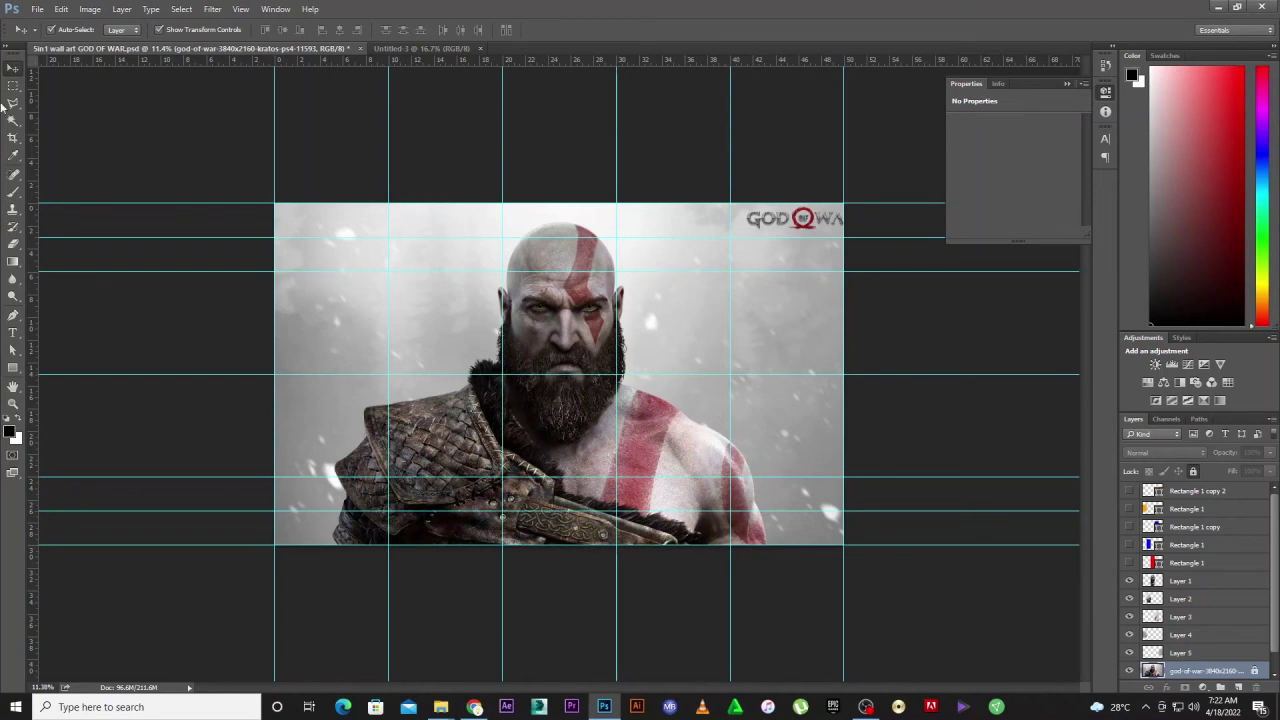
- Select Layers 1–5 and drag them into the Untitled-3 document
{"action": "left_click", "coordinate": [213, 440]}
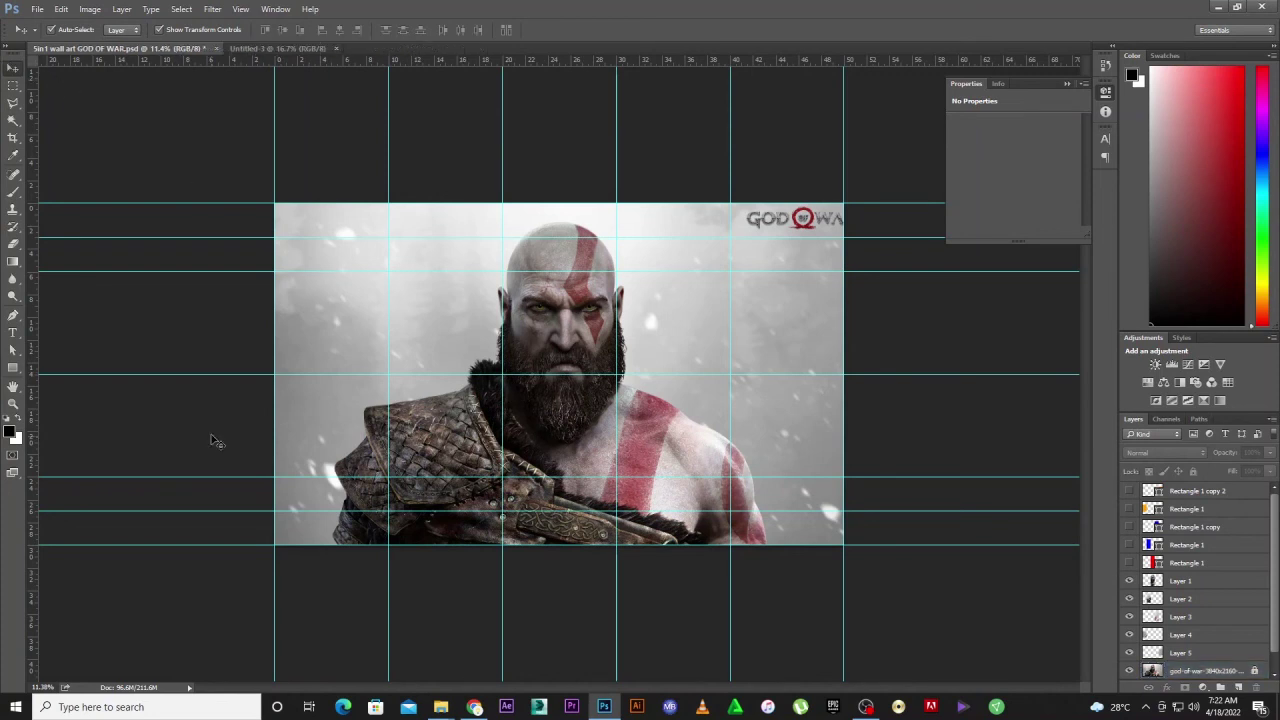
{"action": "left_click", "coordinate": [323, 450]}
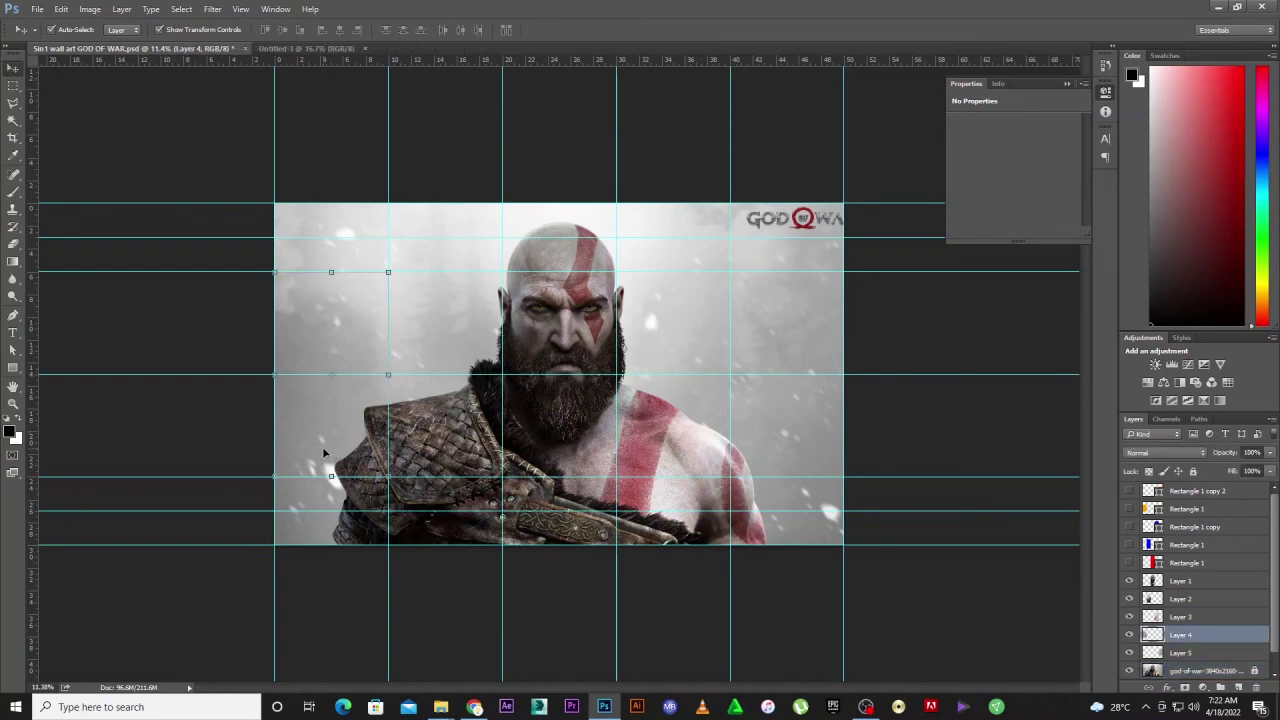
{"action": "left_click", "coordinate": [456, 446], "text": "shift"}
{"action": "left_click", "coordinate": [588, 455], "text": "shift"}
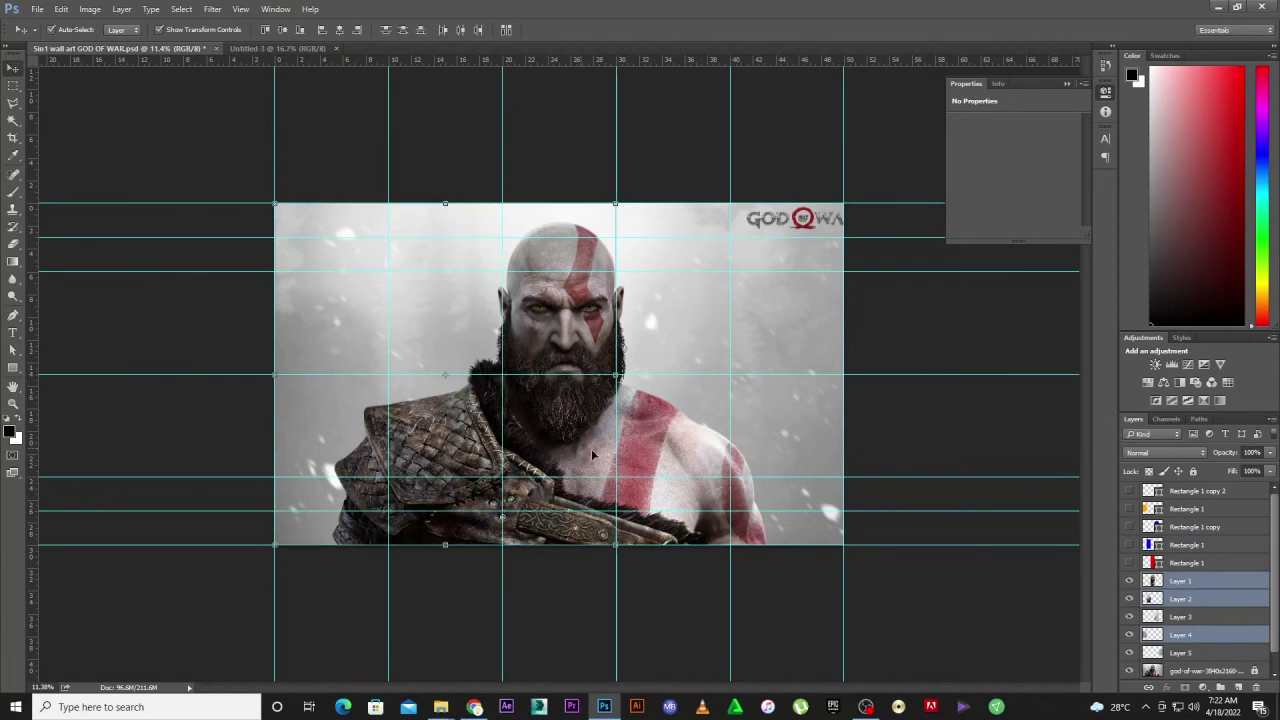
{"action": "left_click", "coordinate": [678, 466], "text": "shift"}
{"action": "left_click", "coordinate": [775, 444], "text": "shift"}
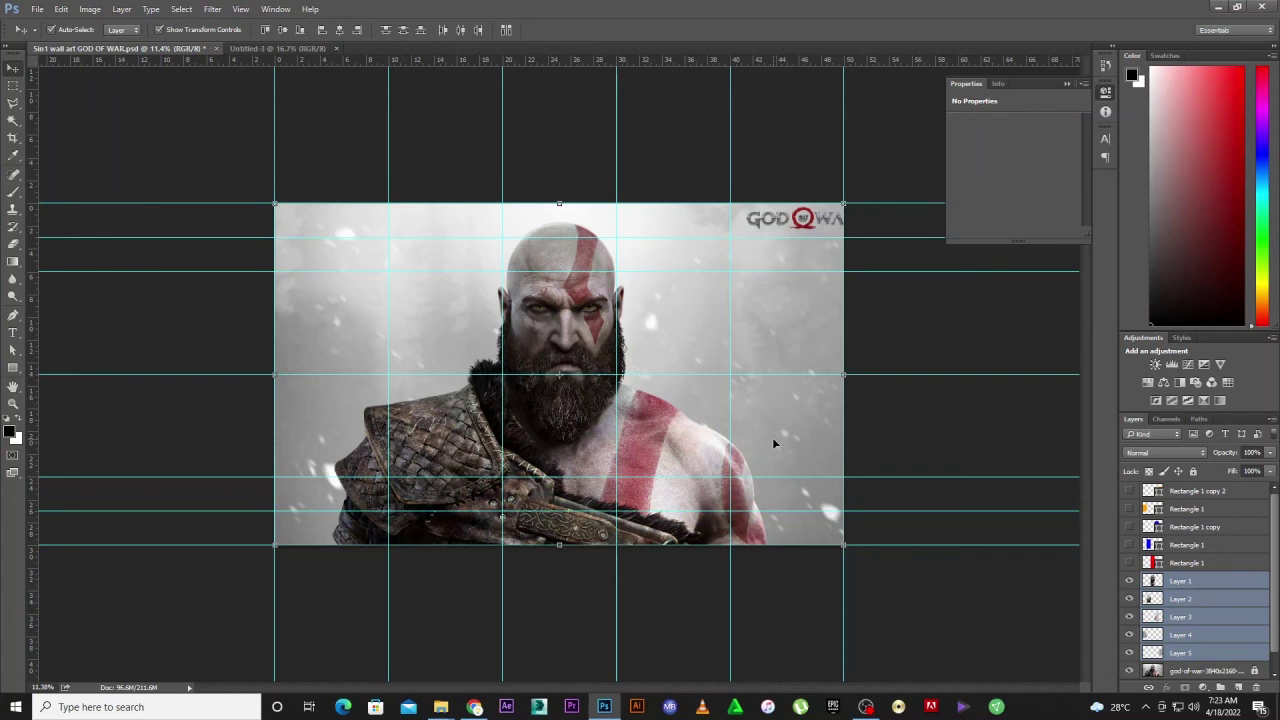
{"action": "left_click_drag", "start_coordinate": [533, 335], "coordinate": [547, 428]}
- Centre the five Kratos panels on the white Untitled-3 canvas
{"action": "key", "text": "ctrl+minus"}
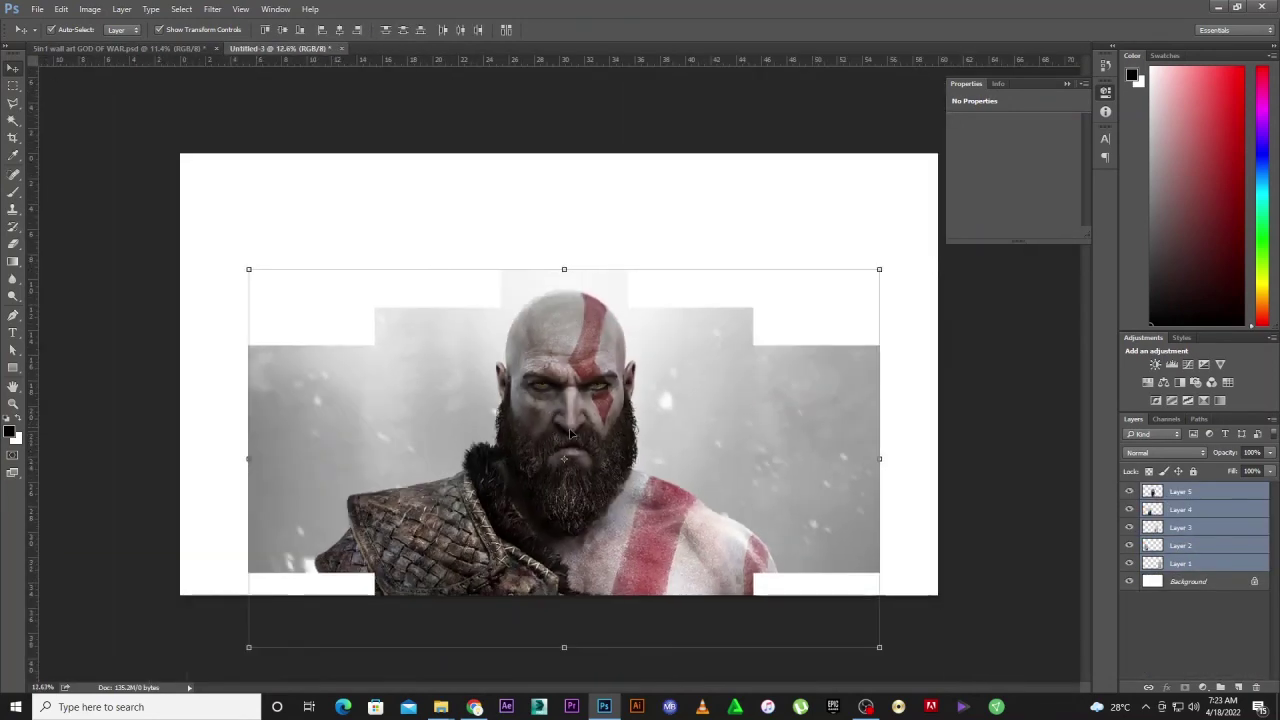
{"action": "left_click_drag", "start_coordinate": [650, 466], "coordinate": [640, 390]}
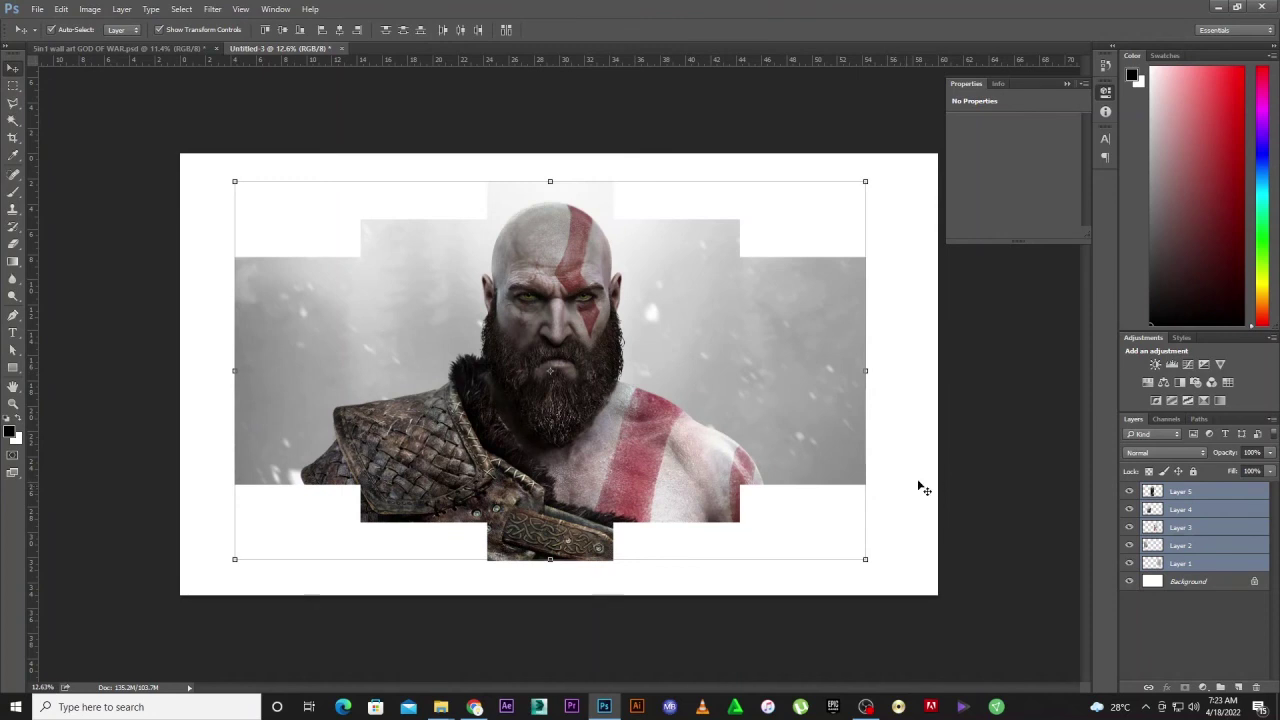
{"action": "left_click", "coordinate": [946, 450]}
- Nudge the right-hand panels rightward progressively to open thin white gaps between all five
{"action": "left_click", "coordinate": [827, 428]}
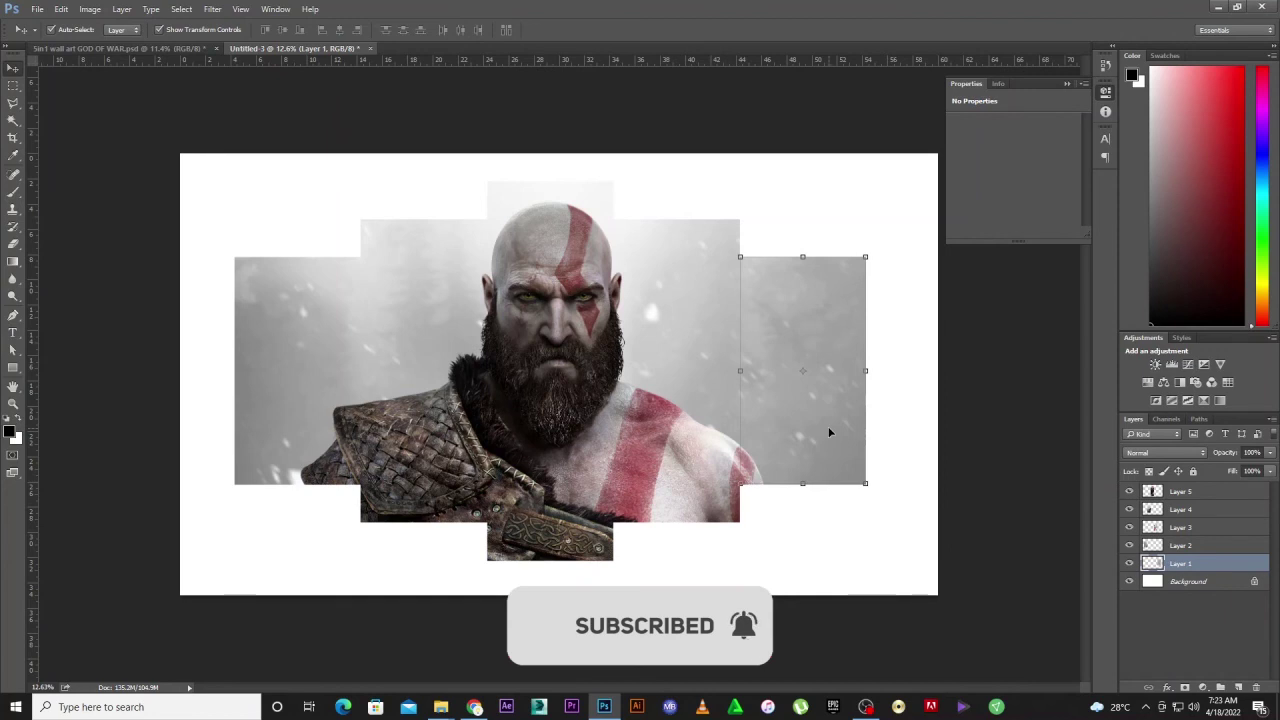
{"action": "key", "text": "Right"}
{"action": "key", "text": "Right"}
{"action": "key", "text": "Right"}
{"action": "key", "text": "Right"}
{"action": "key", "text": "Right"}
{"action": "key", "text": "Right"}
{"action": "key", "text": "Right"}
{"action": "key", "text": "Right"}
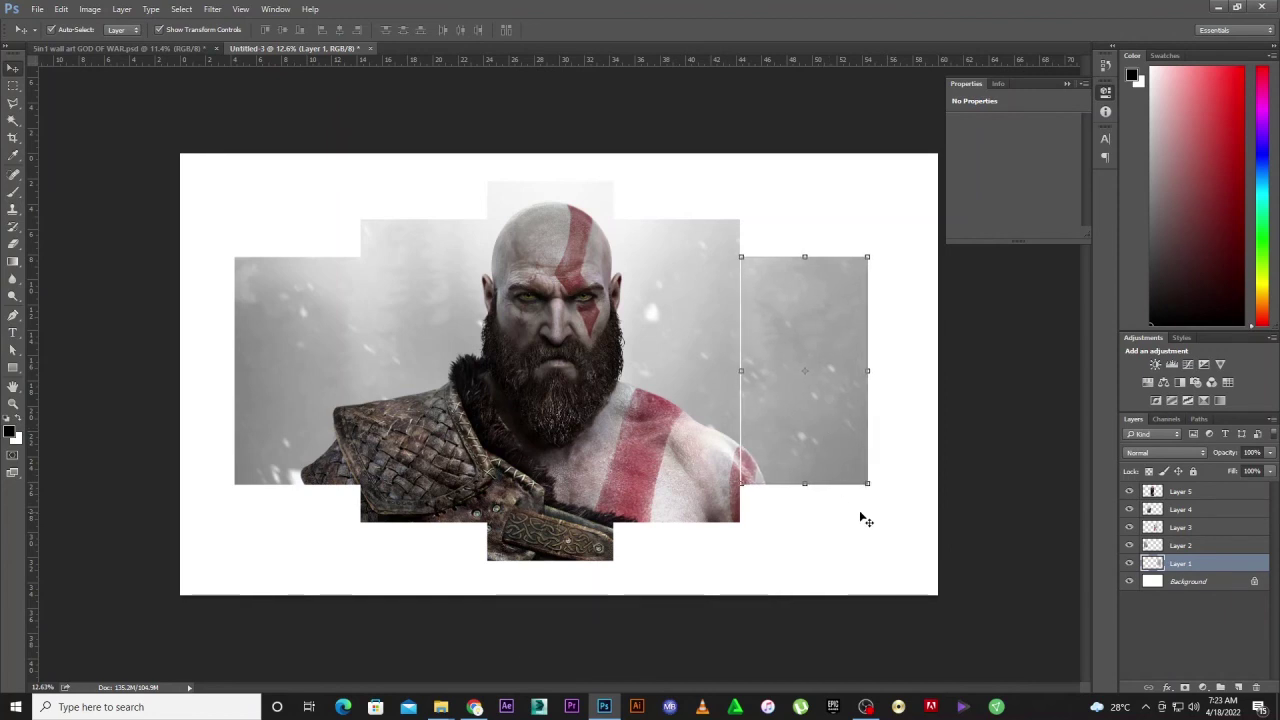
{"action": "left_click_drag", "start_coordinate": [862, 530], "coordinate": [726, 466]}
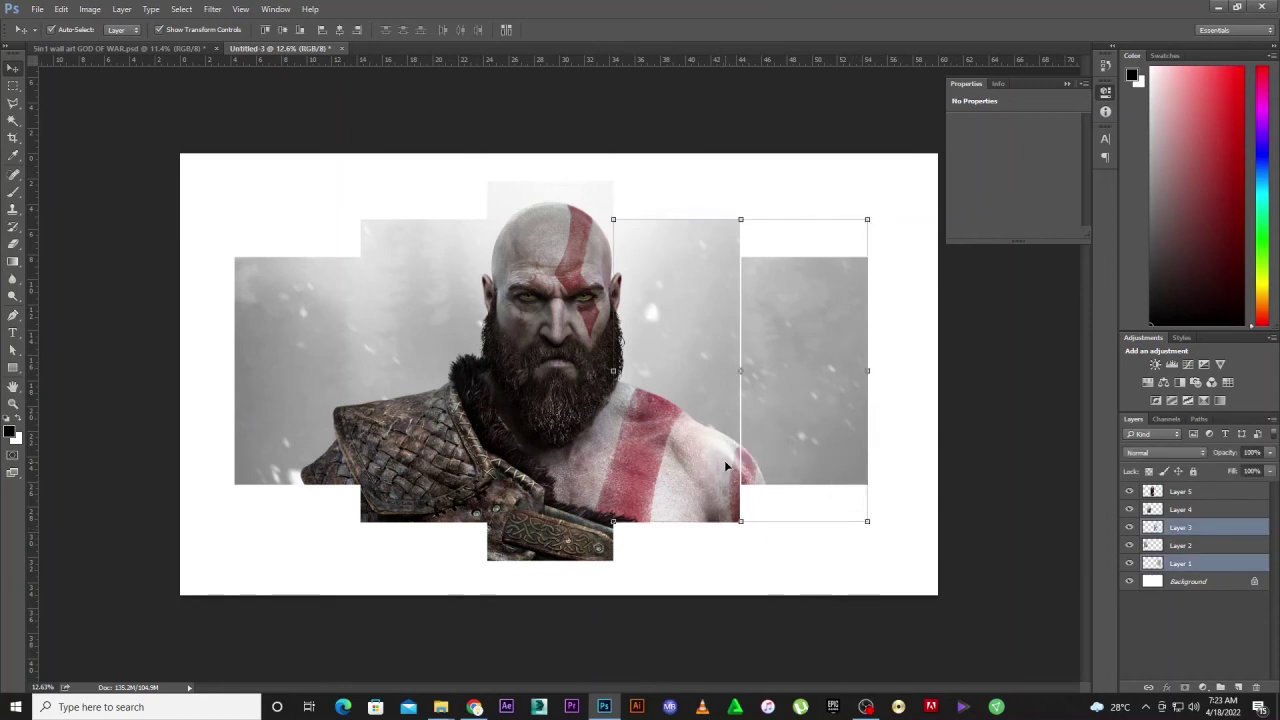
{"action": "key", "text": "Right"}
{"action": "key", "text": "Right"}
{"action": "key", "text": "Right"}
{"action": "key", "text": "Right"}
{"action": "key", "text": "Right"}
{"action": "key", "text": "Right"}
{"action": "key", "text": "Right"}
{"action": "key", "text": "Right"}
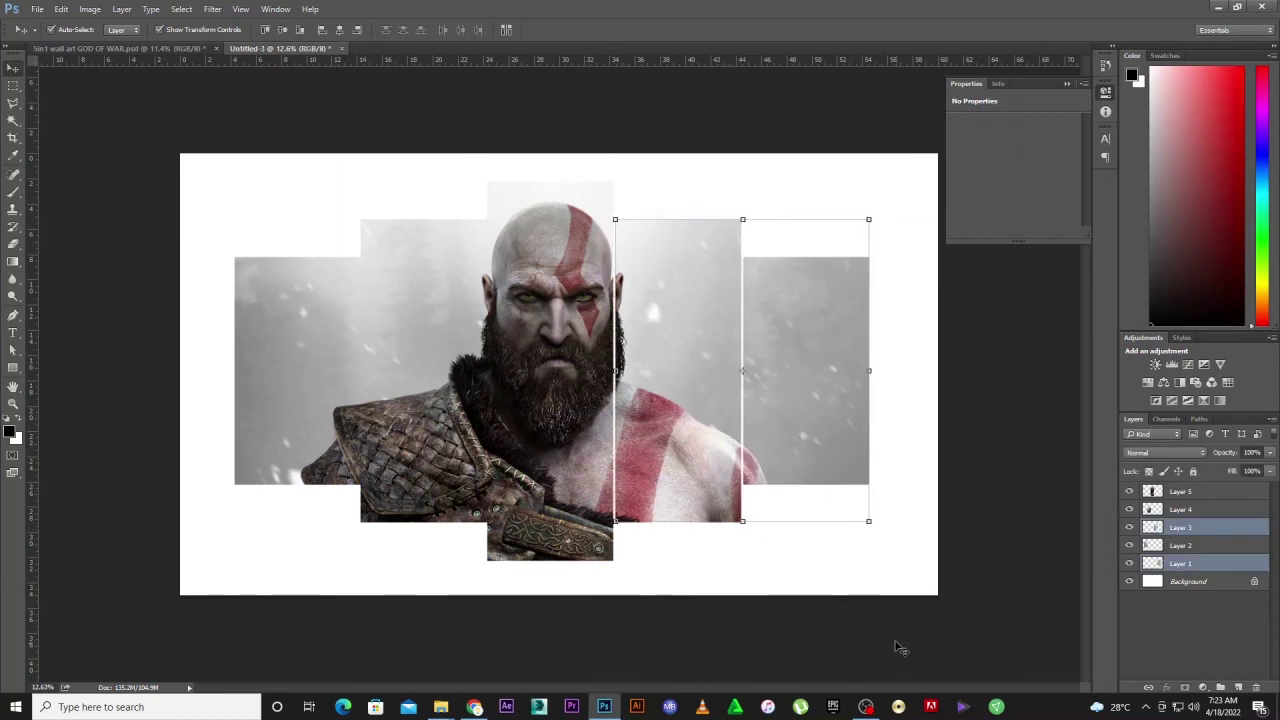
{"action": "left_click_drag", "start_coordinate": [846, 574], "coordinate": [590, 428]}
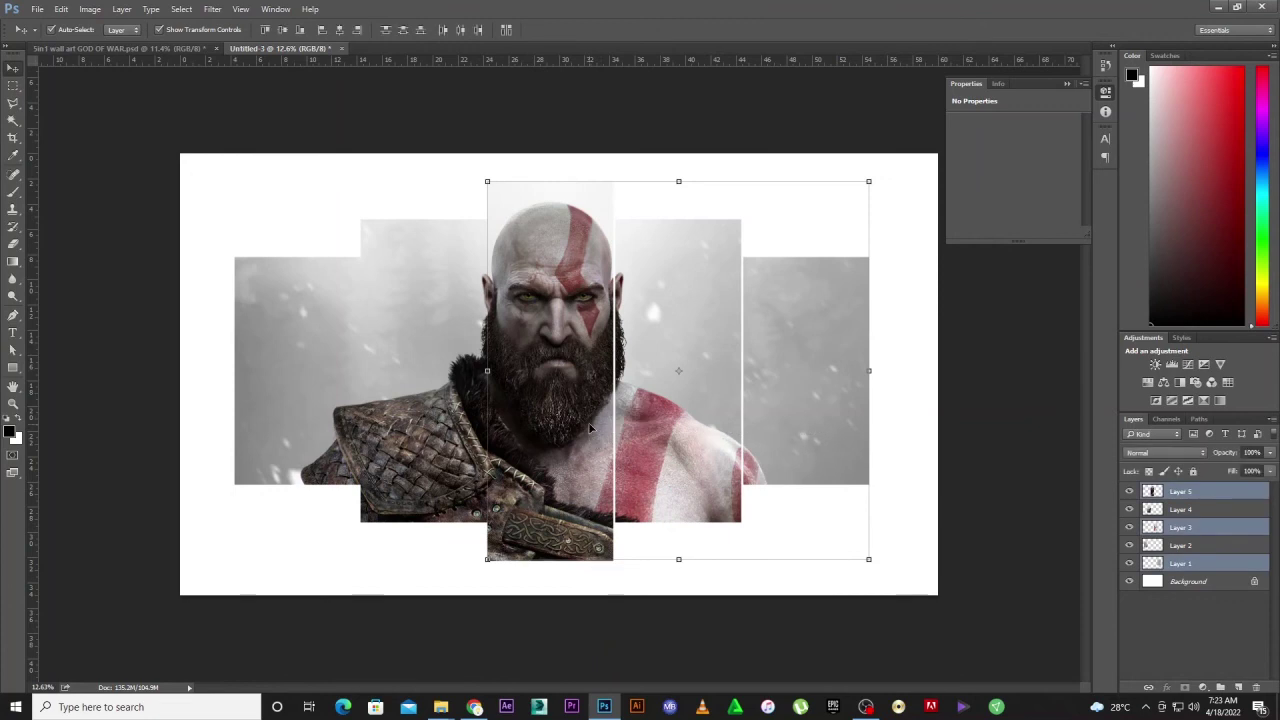
{"action": "key", "text": "Right"}
{"action": "key", "text": "Right"}
{"action": "key", "text": "Right"}
{"action": "key", "text": "Right"}
{"action": "key", "text": "Right"}
{"action": "key", "text": "Right"}
{"action": "key", "text": "Right"}
{"action": "key", "text": "Right"}
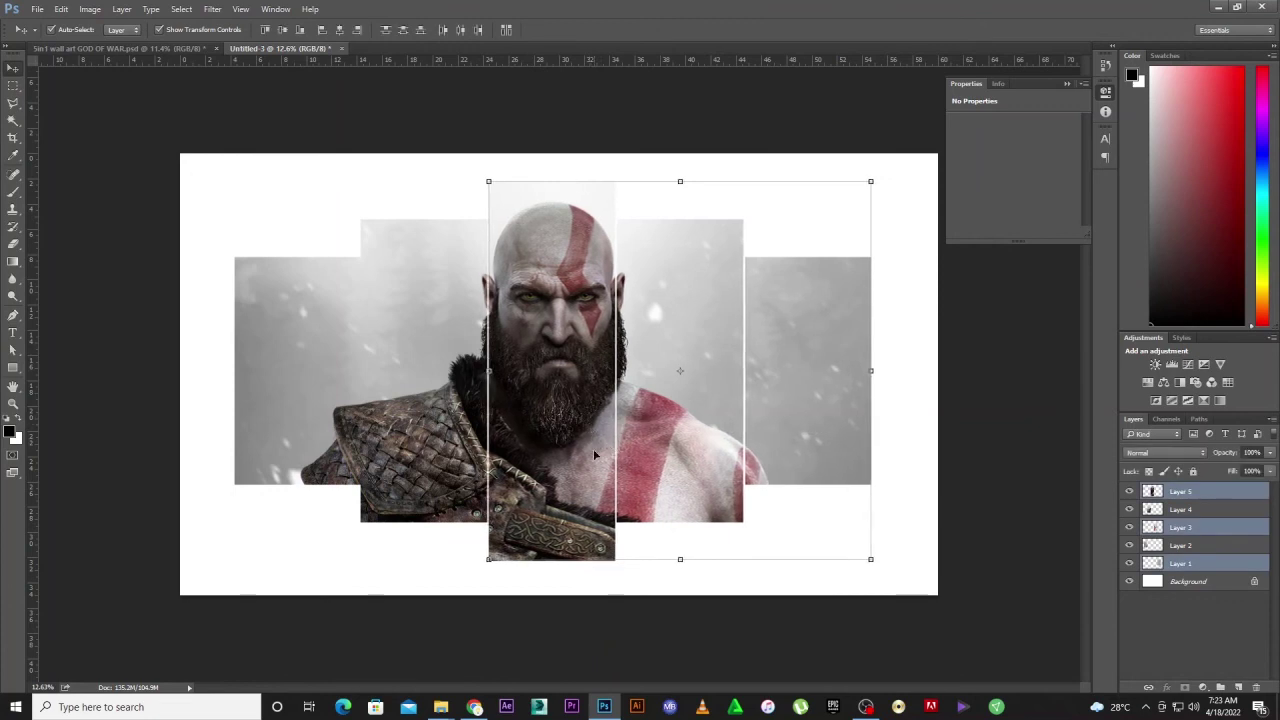
{"action": "left_click_drag", "start_coordinate": [914, 562], "coordinate": [480, 462]}
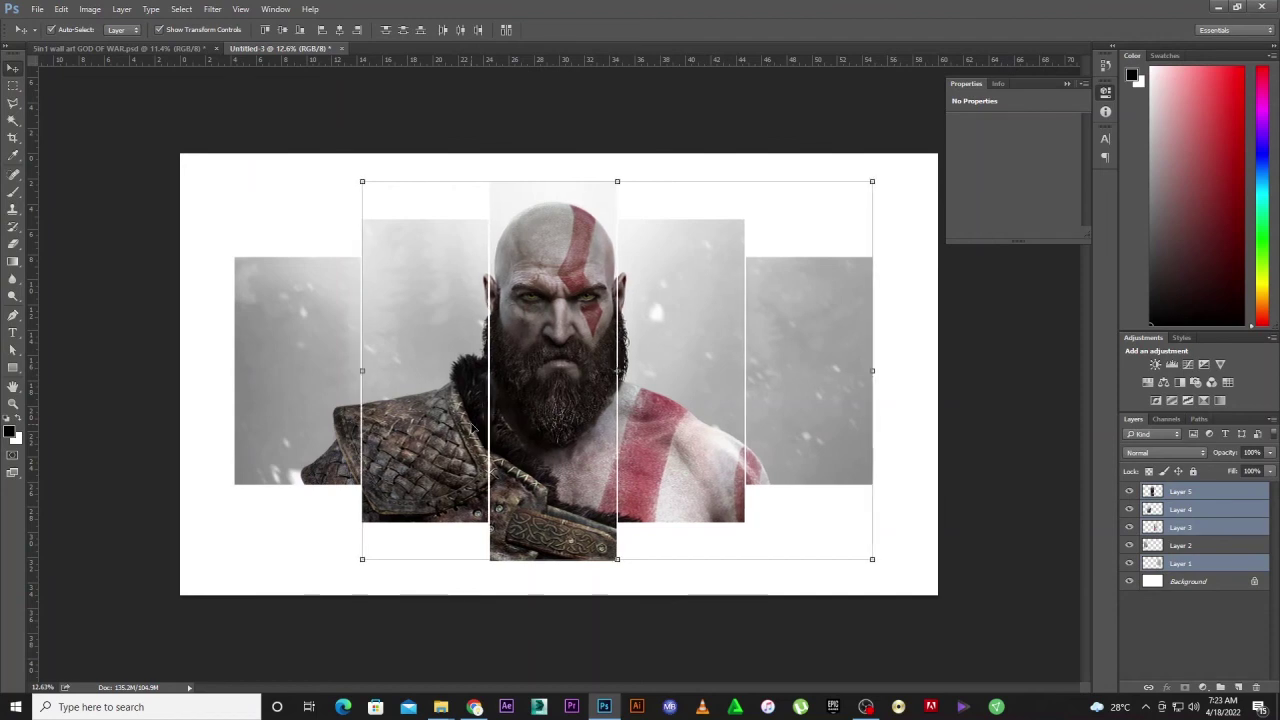
{"action": "key", "text": "Right"}
{"action": "key", "text": "Right"}
{"action": "key", "text": "Right"}
{"action": "key", "text": "Right"}
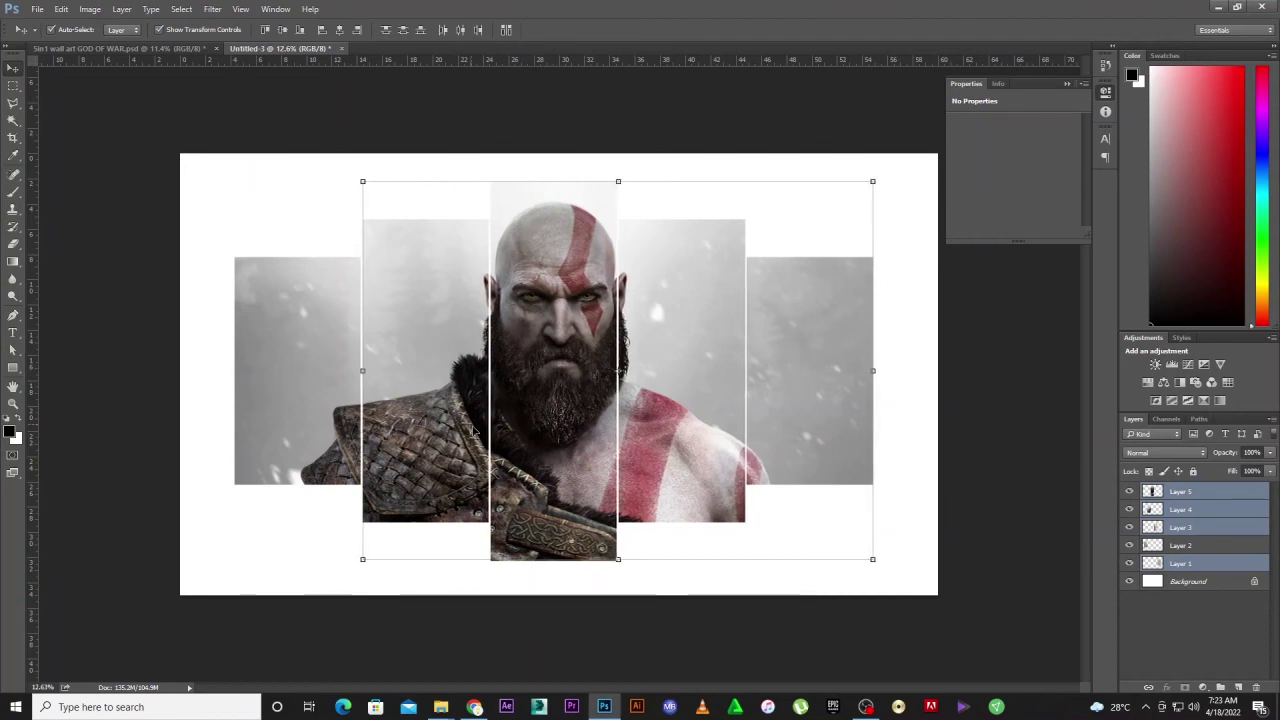
{"action": "left_click", "coordinate": [923, 329]}
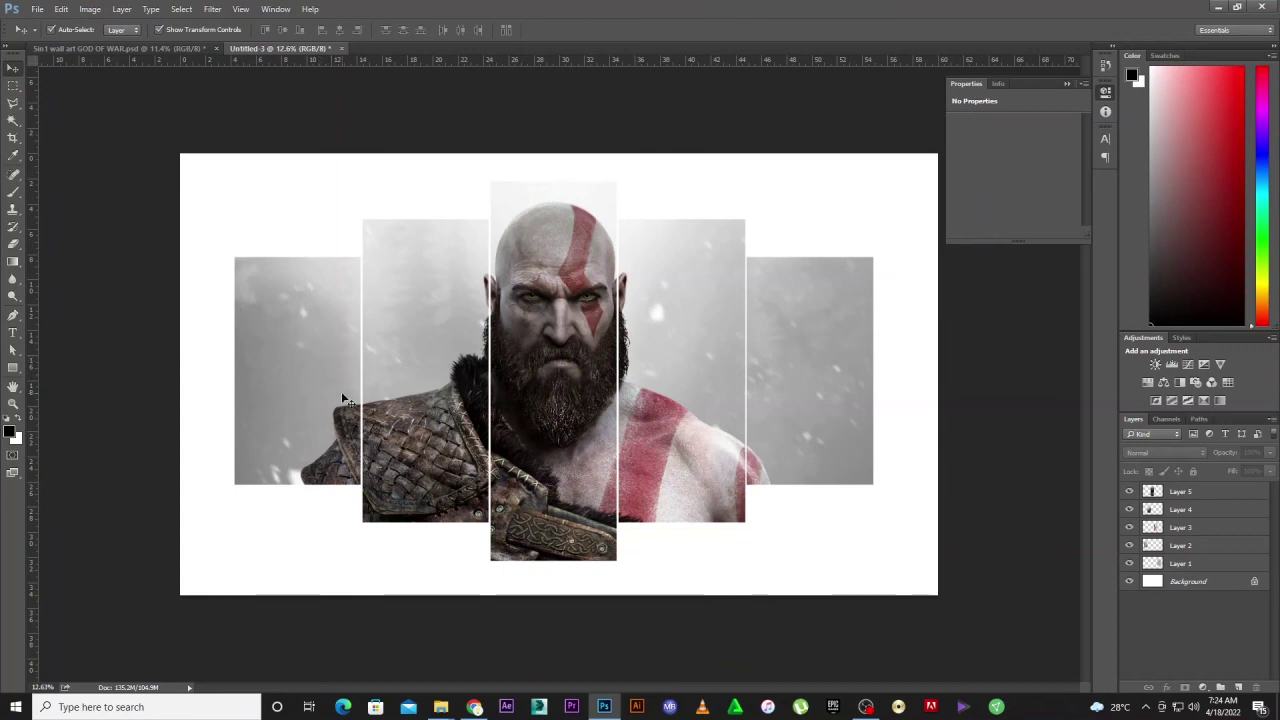
- Switch from Photoshop to the OBS window via the taskbar
{"action": "left_click", "coordinate": [865, 707]}
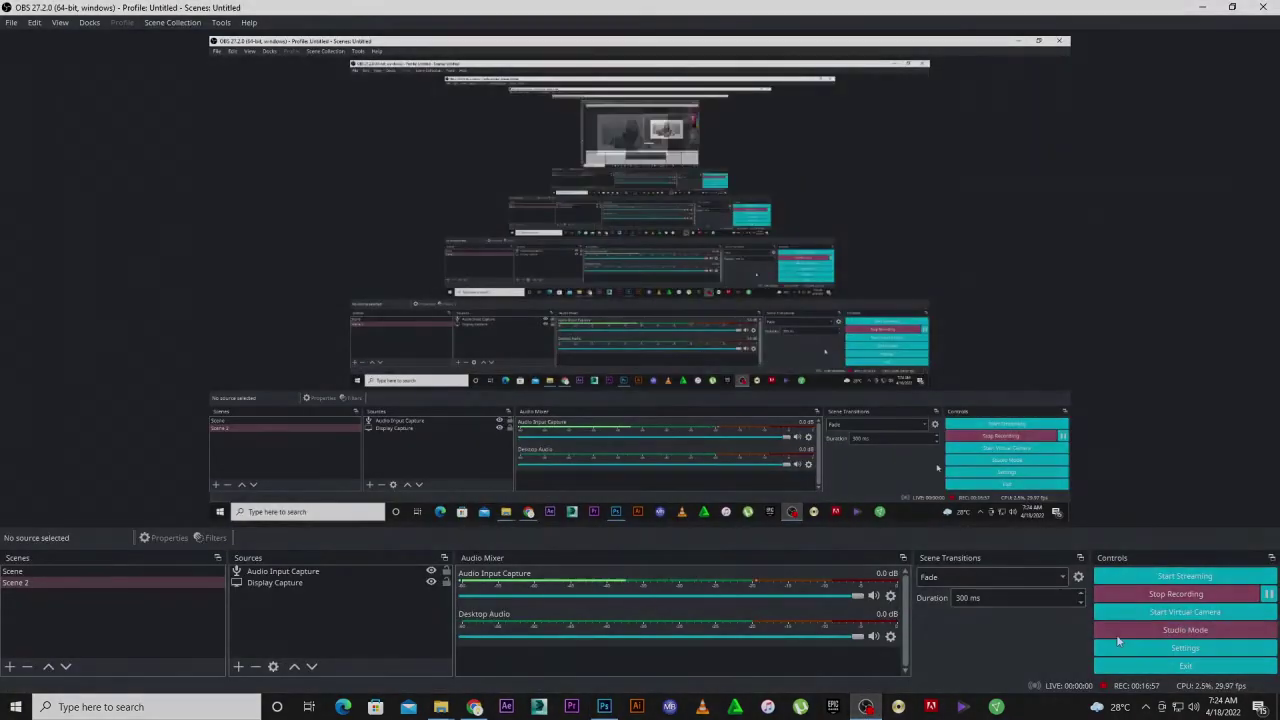